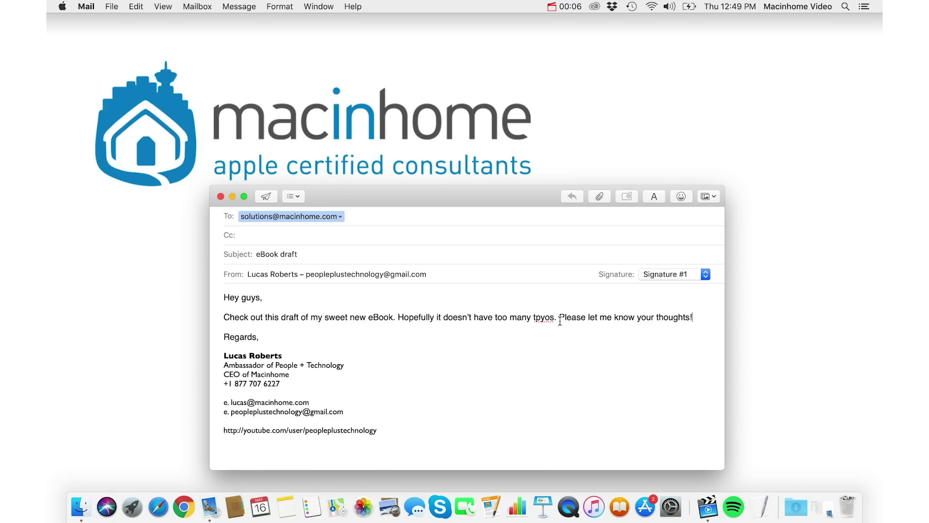
Step: Place the cursor at several spots in the Mail message body, including inside 'tpyos'
{"action": "left_click", "coordinate": [698, 315]}
{"action": "left_click", "coordinate": [695, 317]}
{"action": "left_click", "coordinate": [550, 318]}
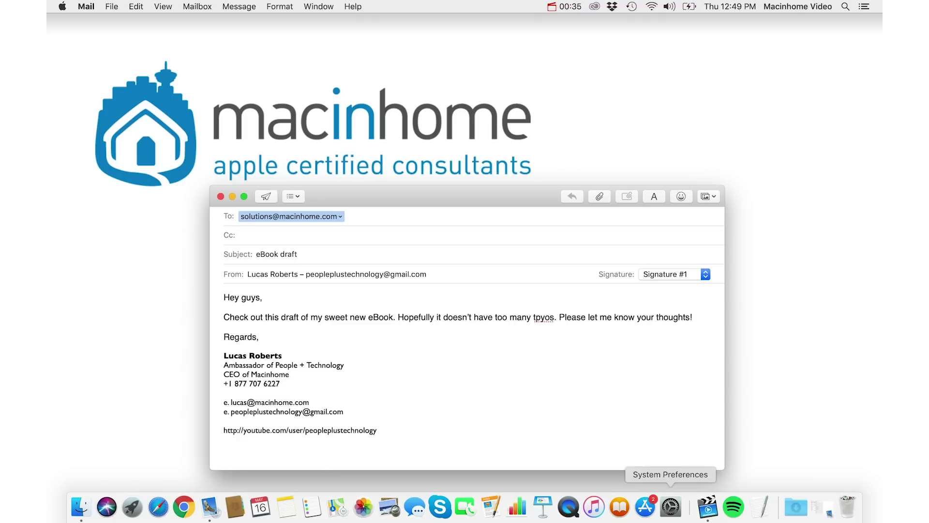
Step: In Keyboard settings, set Key Repeat to Fast and Delay Until Repeat one step above Short, then close
{"action": "left_click", "coordinate": [673, 509]}
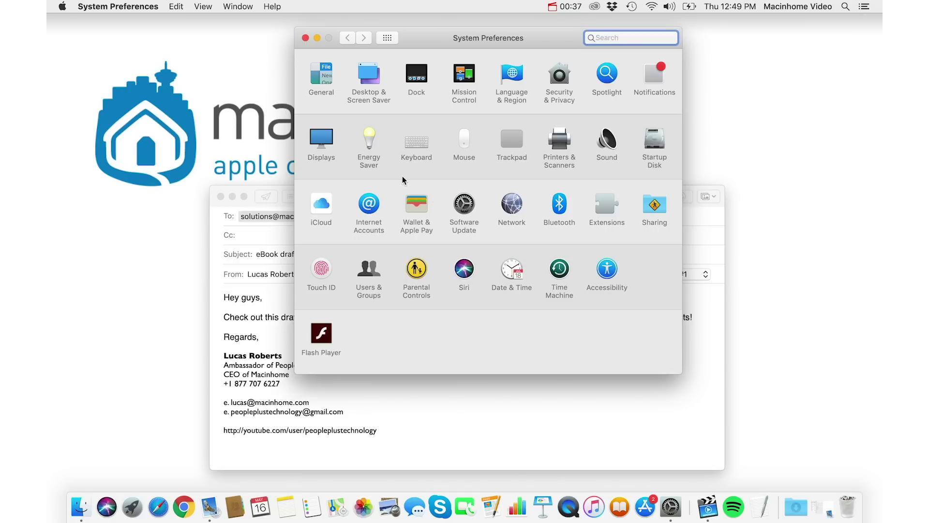
{"action": "left_click", "coordinate": [420, 141]}
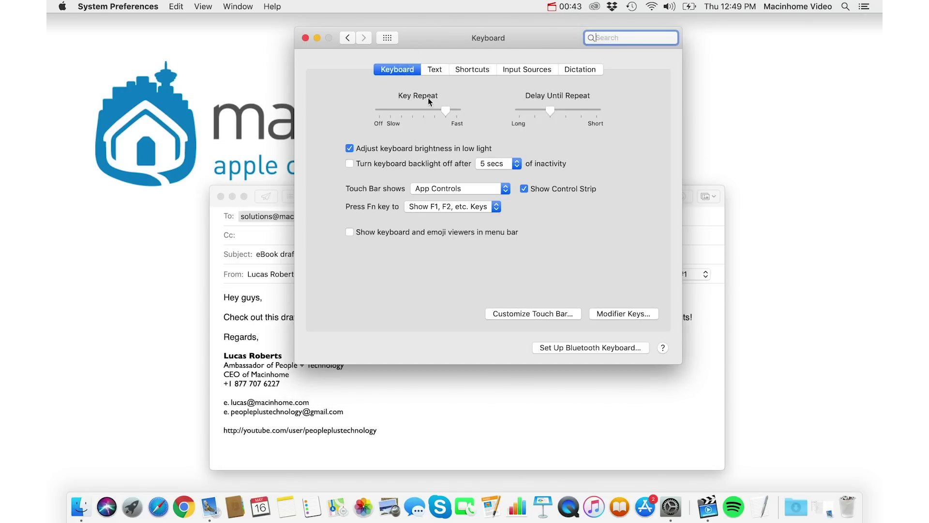
{"action": "left_click", "coordinate": [454, 109]}
{"action": "left_click_drag", "start_coordinate": [584, 115], "coordinate": [602, 110]}
{"action": "left_click", "coordinate": [582, 112]}
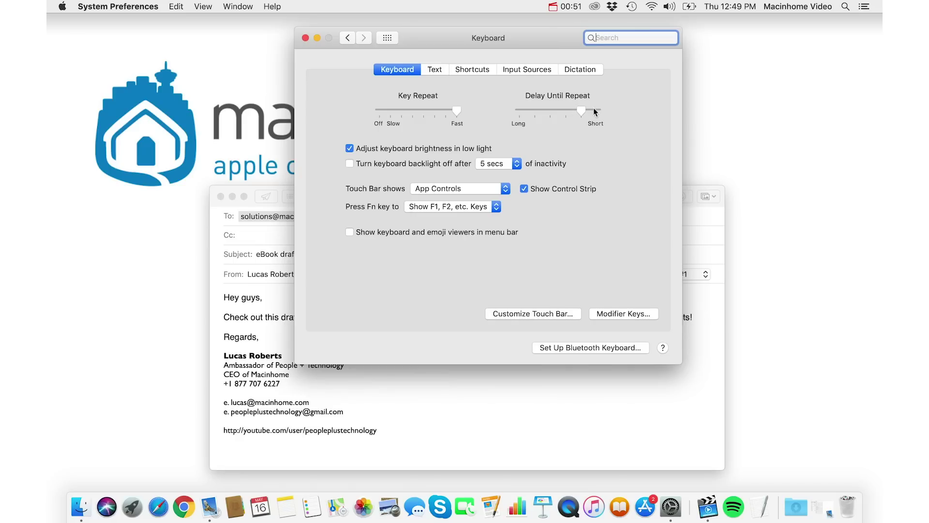
{"action": "left_click", "coordinate": [302, 38]}
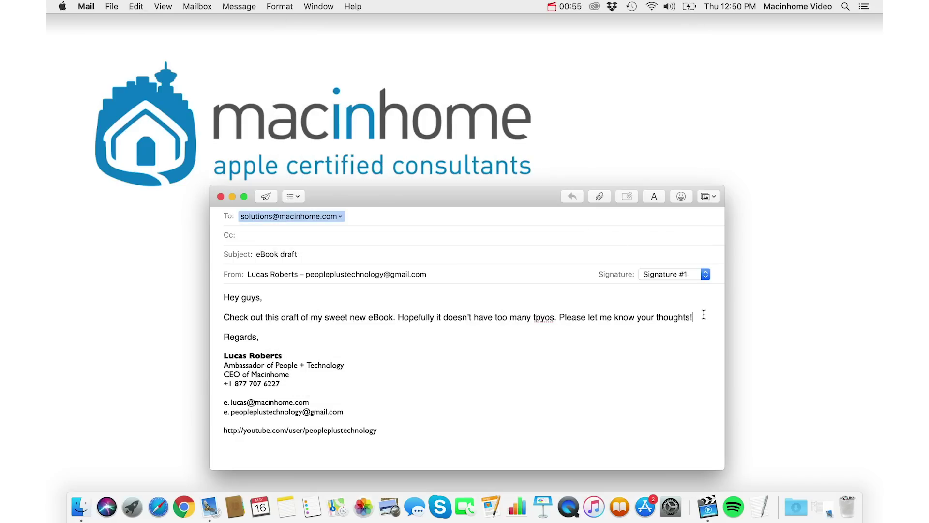
{"action": "key", "text": "Left"}
{"action": "key", "text": "Left"}
{"action": "key", "text": "Left"}
{"action": "key", "text": "Left"}
{"action": "key", "text": "Left"}
{"action": "key", "text": "Left"}
{"action": "key", "text": "Left"}
{"action": "key", "text": "Left"}
{"action": "key", "text": "Left"}
{"action": "key", "text": "Left"}
{"action": "key", "text": "Left"}
{"action": "key", "text": "Left"}
{"action": "key", "text": "Left"}
{"action": "key", "text": "Left"}
{"action": "key", "text": "Left"}
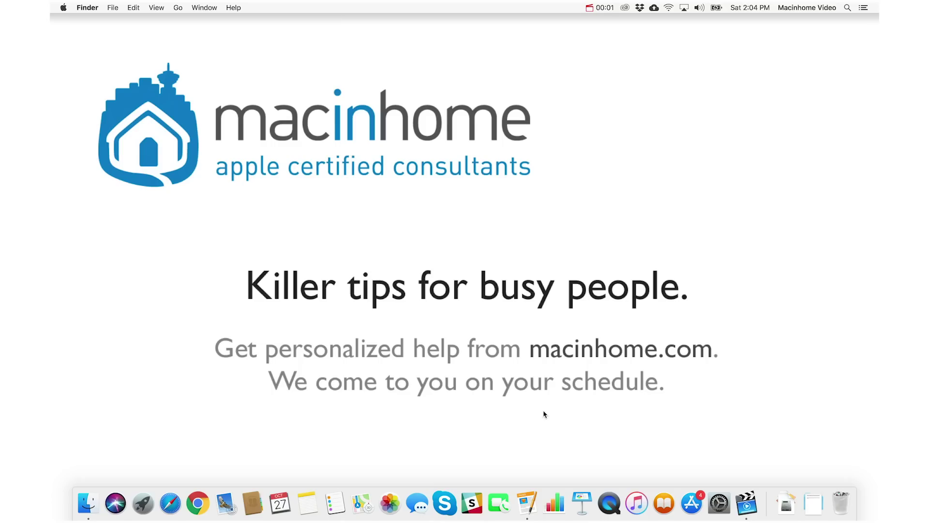
Step: Open the 'blog post' document in Pages from the Dock
{"action": "left_click", "coordinate": [527, 503]}
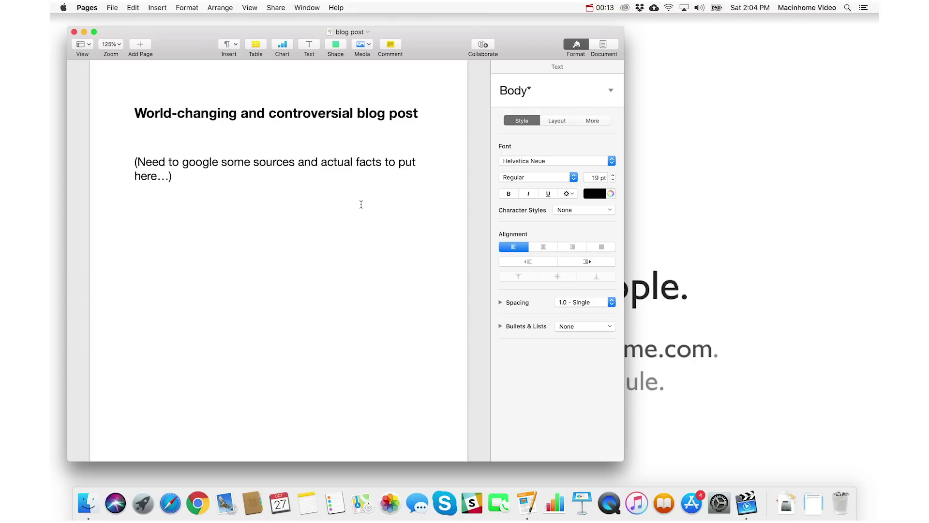
Step: Launch Safari via Spotlight with 'sa' and close it, twice, then return to the Pages document
{"action": "key", "text": "super+space"}
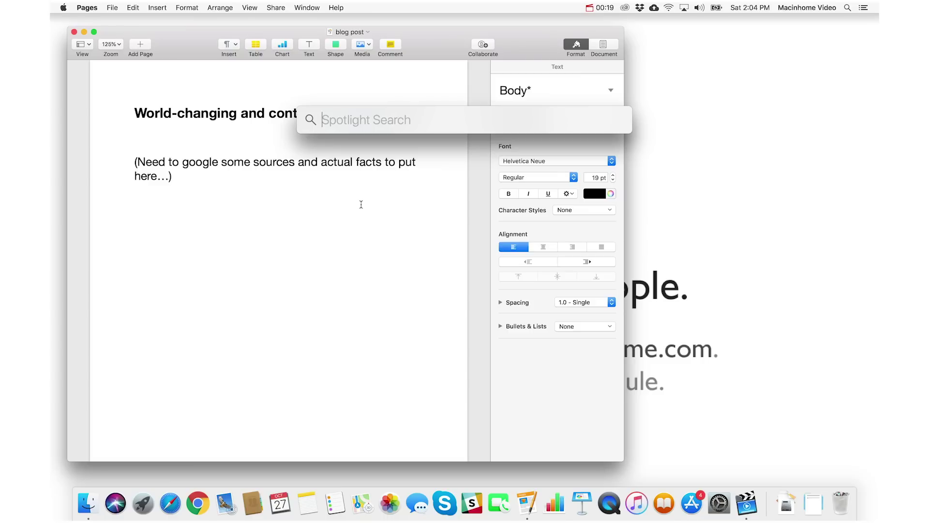
{"action": "type", "text": "sa"}
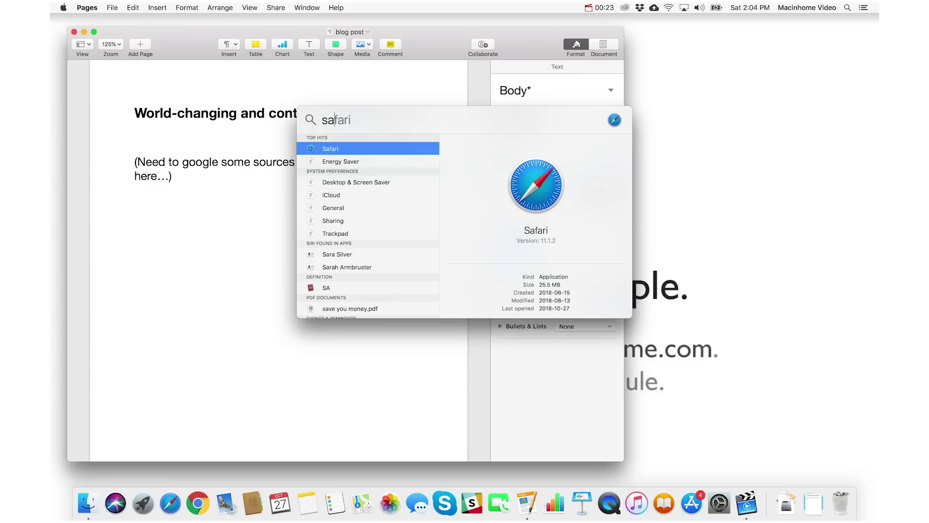
{"action": "key", "text": "Return"}
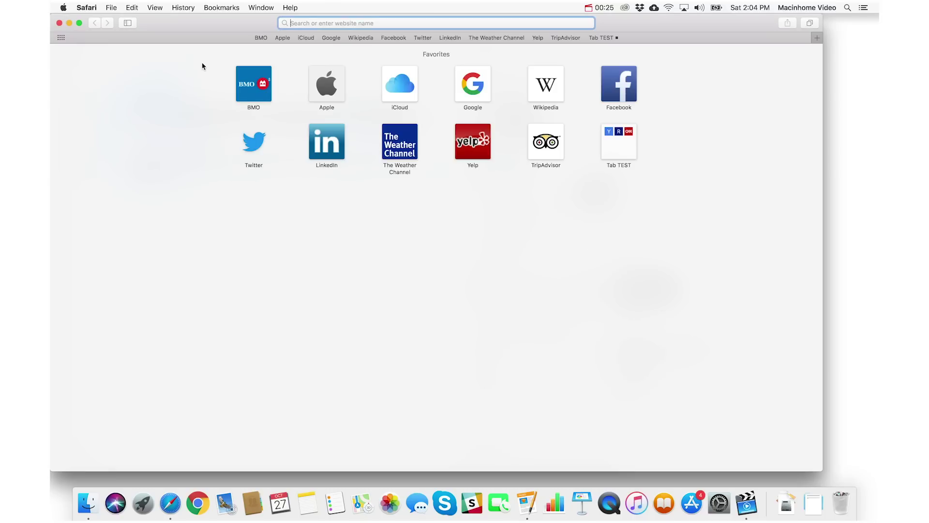
{"action": "left_click", "coordinate": [59, 23]}
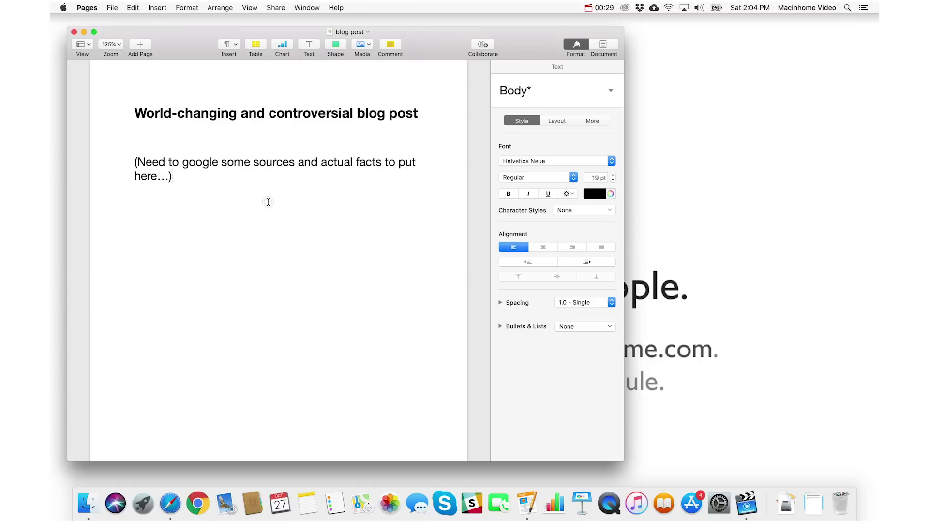
{"action": "key", "text": "super+space"}
{"action": "type", "text": "sa"}
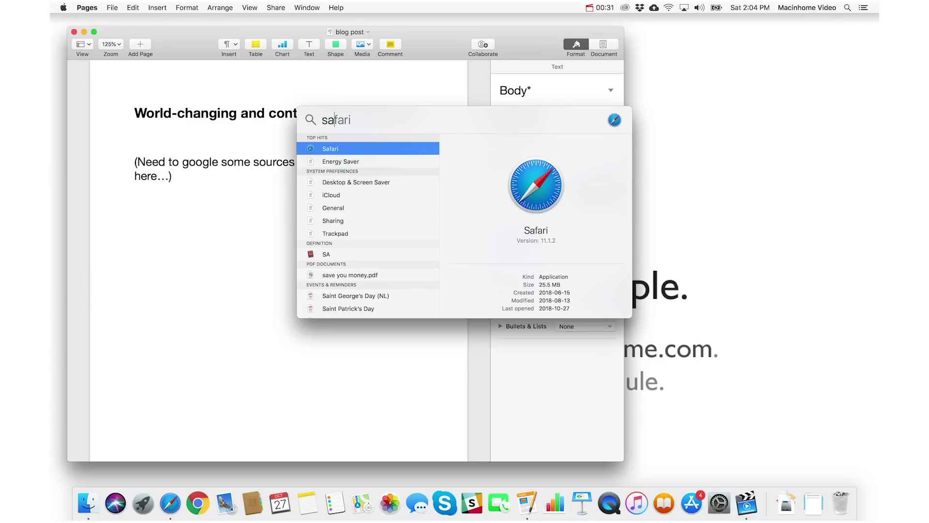
{"action": "key", "text": "Return"}
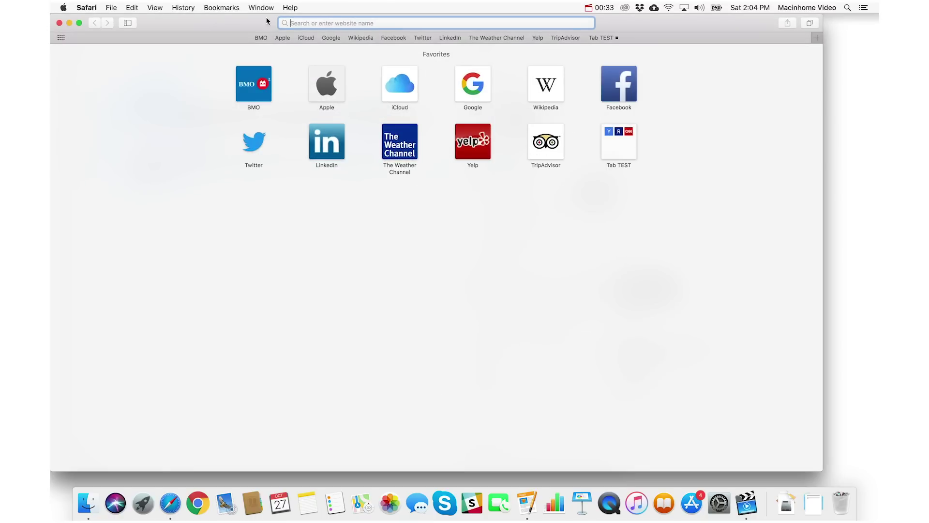
{"action": "key", "text": "super+w"}
{"action": "left_click", "coordinate": [242, 202]}
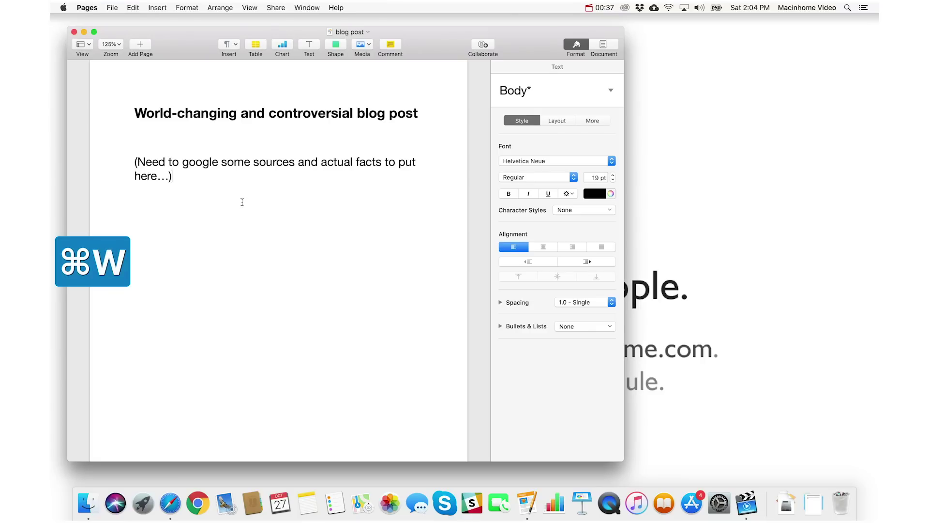
Step: Launch Calculator via Spotlight by typing 'ca' and picking Calculator over Calendar
{"action": "key", "text": "super+space"}
{"action": "type", "text": "ca"}
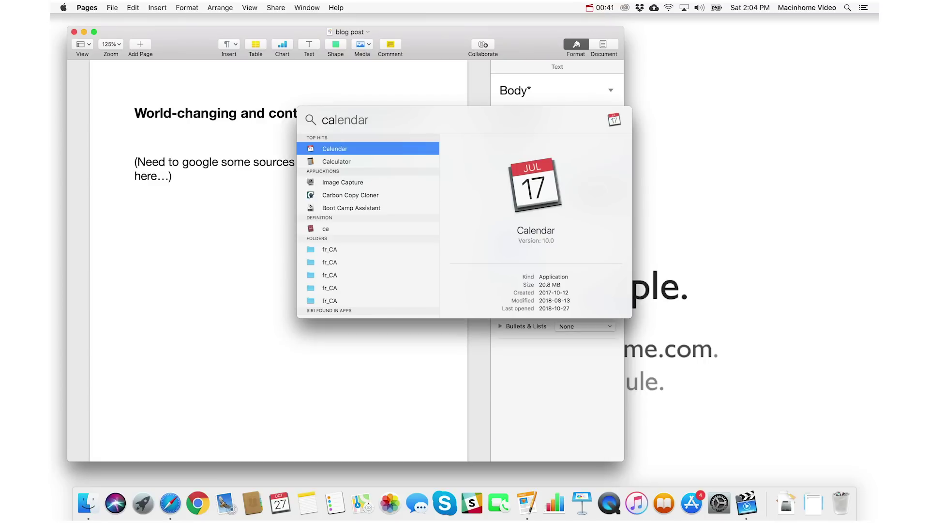
{"action": "key", "text": "Down"}
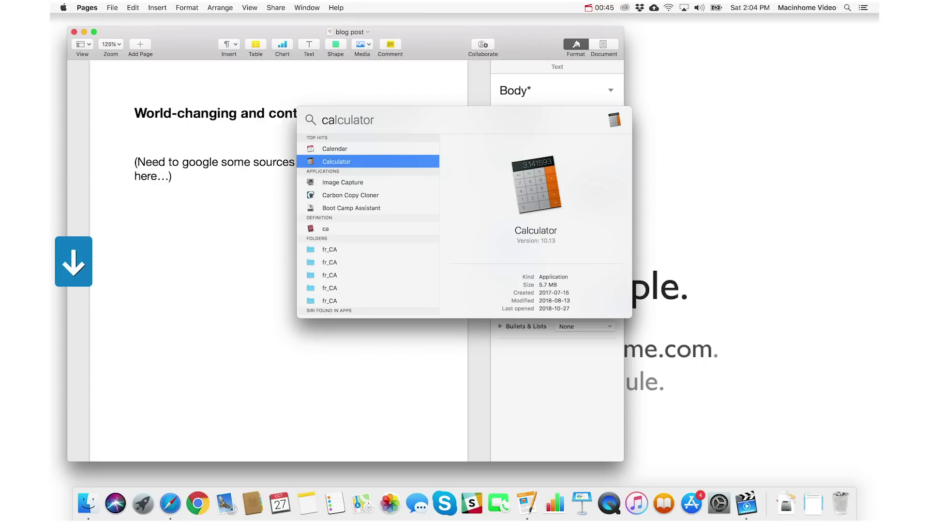
{"action": "key", "text": "Return"}
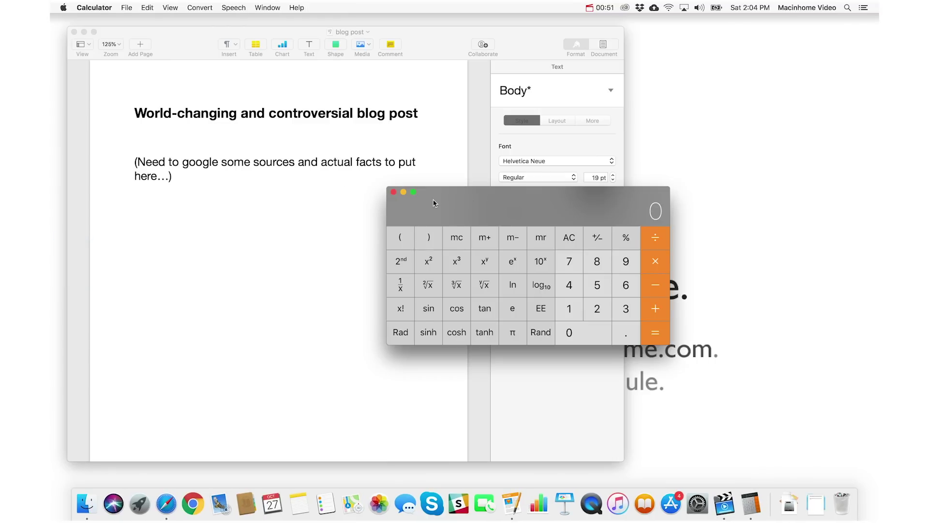
Step: Quit Calculator with ⌘Q
{"action": "key", "text": "super+q"}
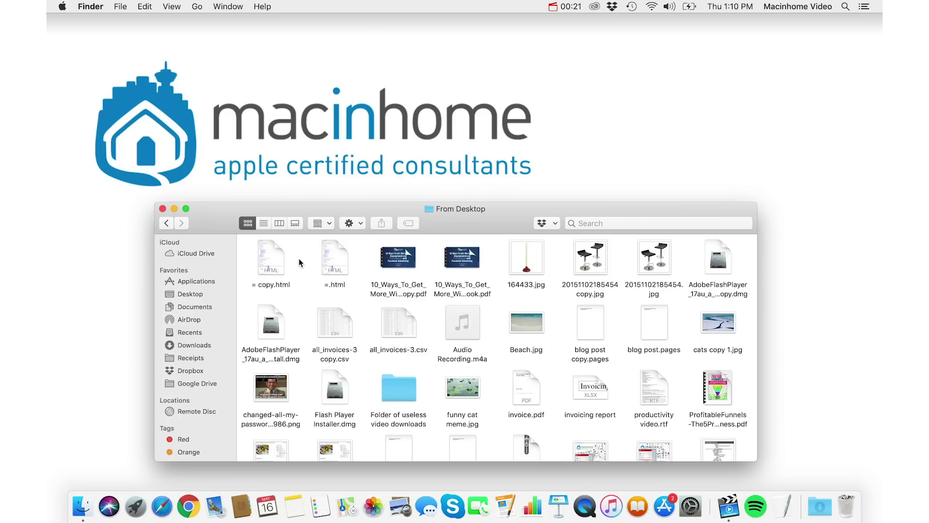
Step: Show the From Desktop folder as a list, sorting by name, date modified, then kind
{"action": "key", "text": "super+2"}
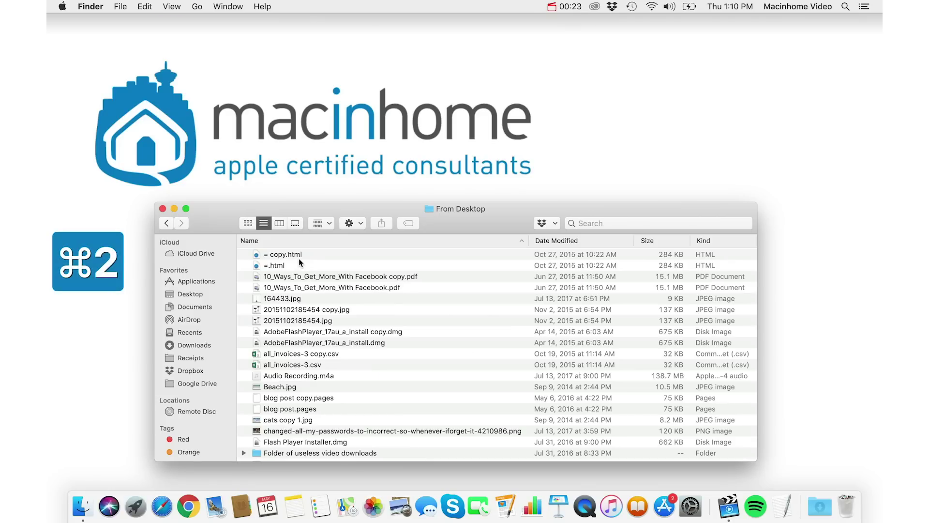
{"action": "key", "text": "super+1"}
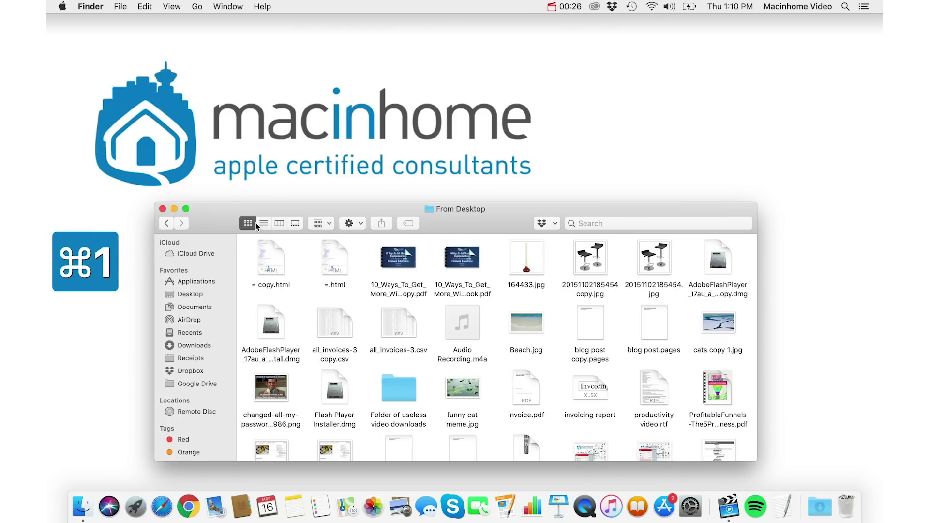
{"action": "key", "text": "super+2"}
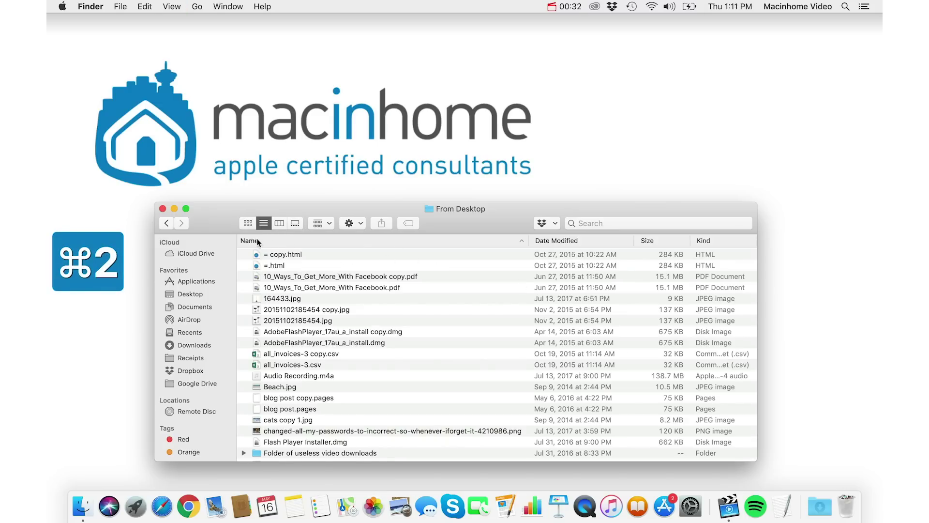
{"action": "left_click", "coordinate": [291, 241]}
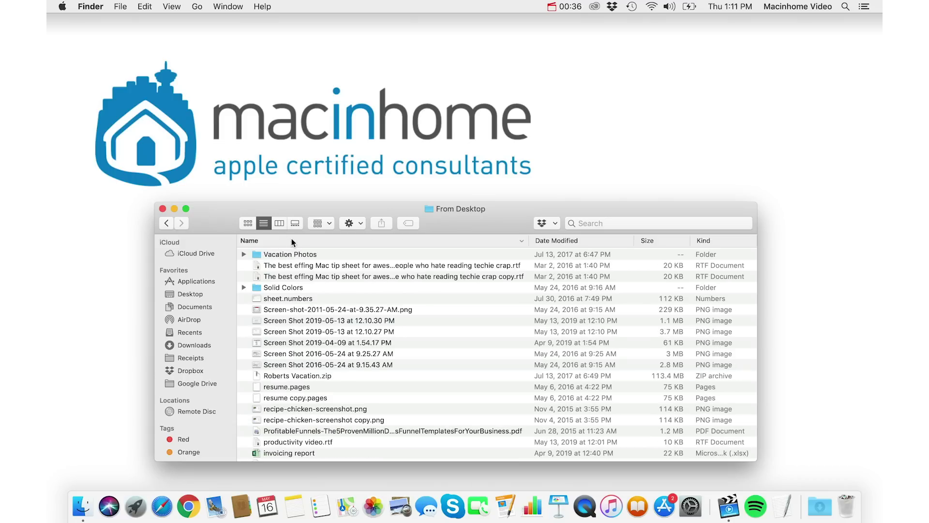
{"action": "scroll", "coordinate": [290, 256], "scroll_direction": "up", "scroll_amount": 2}
{"action": "left_click", "coordinate": [602, 242]}
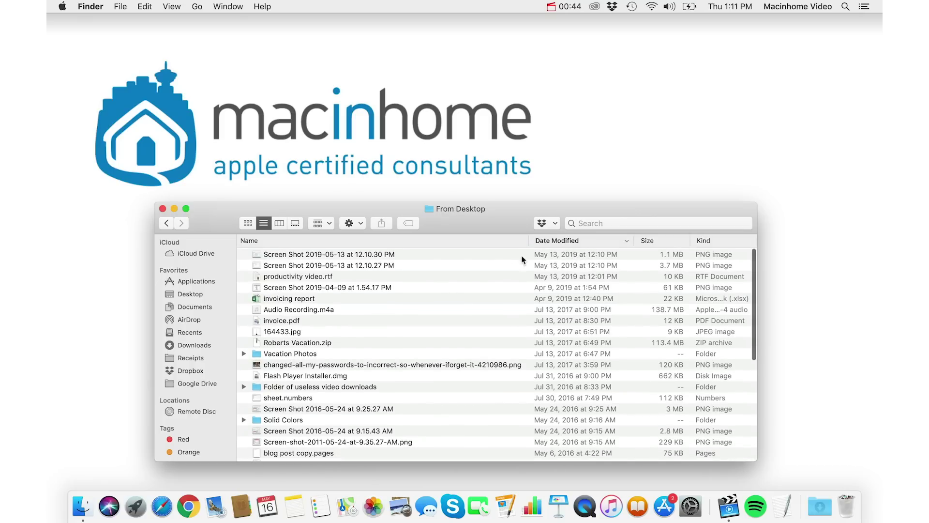
{"action": "left_click", "coordinate": [596, 240]}
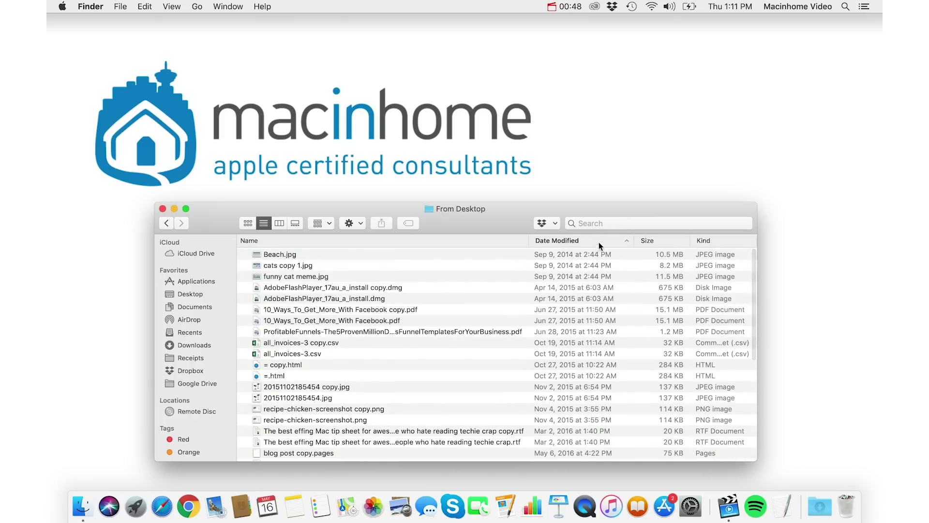
{"action": "left_click", "coordinate": [600, 239]}
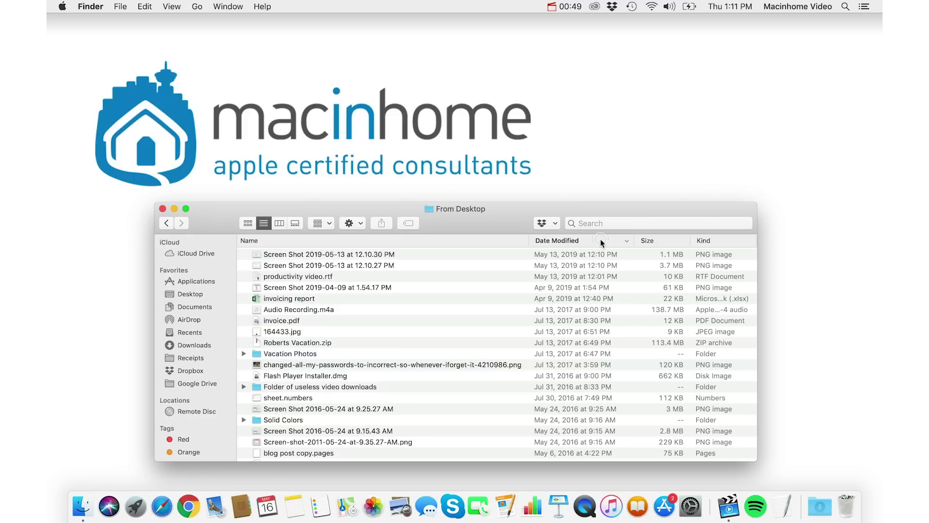
{"action": "left_click", "coordinate": [714, 241]}
Step: Shift the Finder window left and widen it
{"action": "left_click_drag", "start_coordinate": [505, 228], "coordinate": [454, 227]}
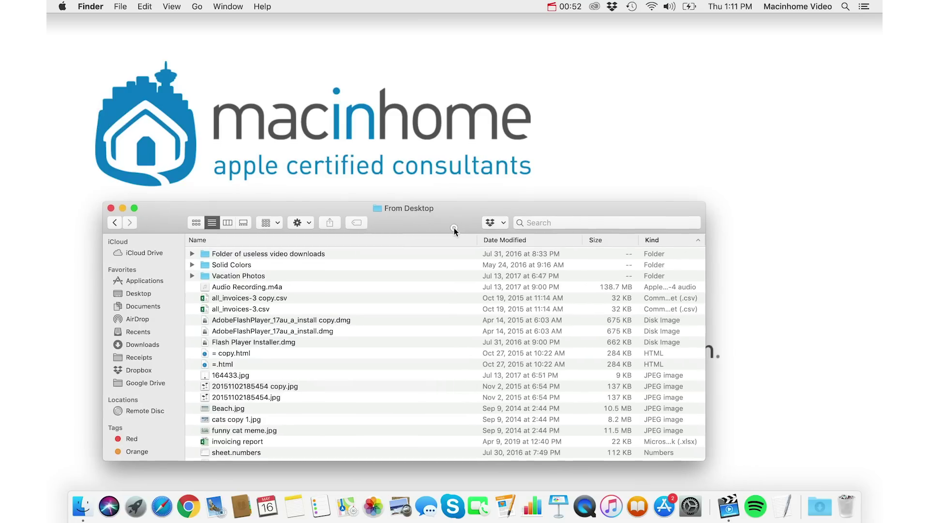
{"action": "left_click_drag", "start_coordinate": [706, 306], "coordinate": [809, 310]}
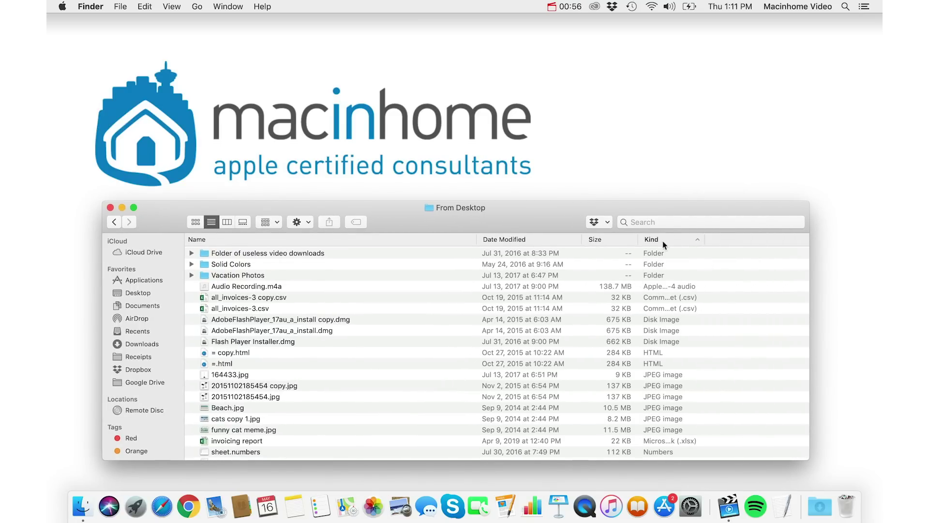
{"action": "scroll", "coordinate": [665, 368], "scroll_direction": "down", "scroll_amount": 5}
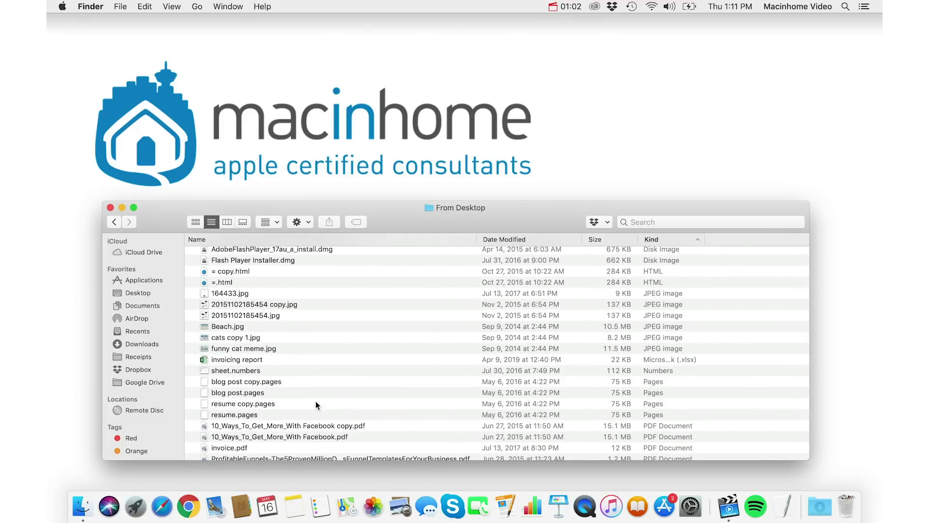
Step: Select the six image files, drag them out of the window, then select only 164433.jpg
{"action": "left_click_drag", "start_coordinate": [402, 295], "coordinate": [401, 347]}
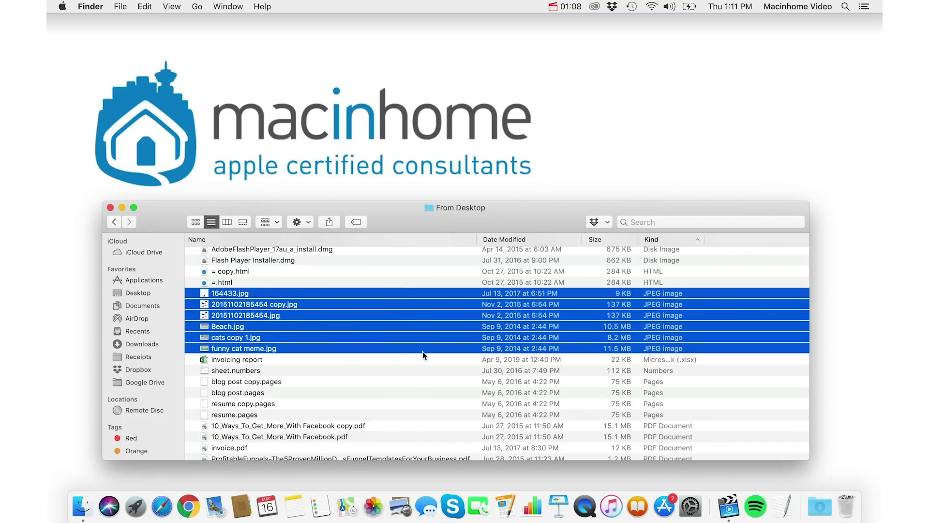
{"action": "left_click_drag", "start_coordinate": [215, 310], "coordinate": [319, 262]}
{"action": "left_click", "coordinate": [441, 293]}
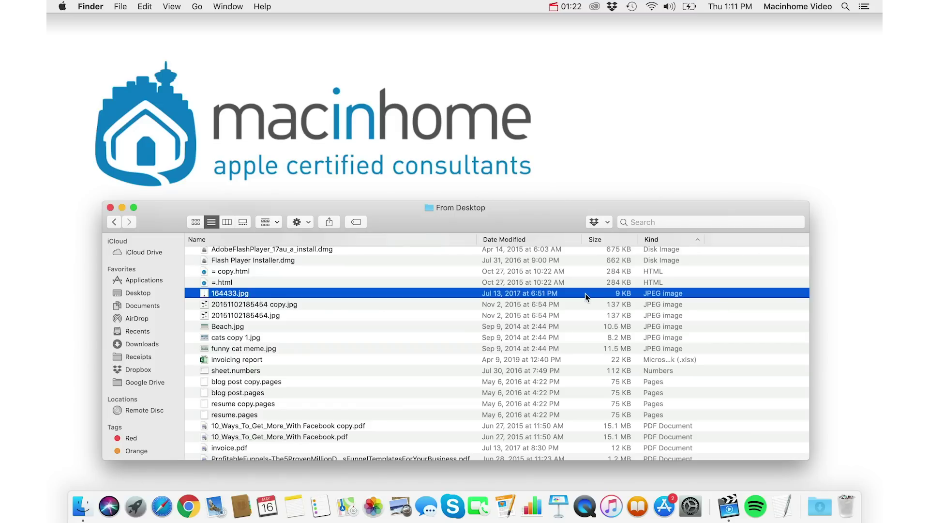
Step: Add a Date Added column through View Options and sort the folder by it
{"action": "key", "text": "super+j"}
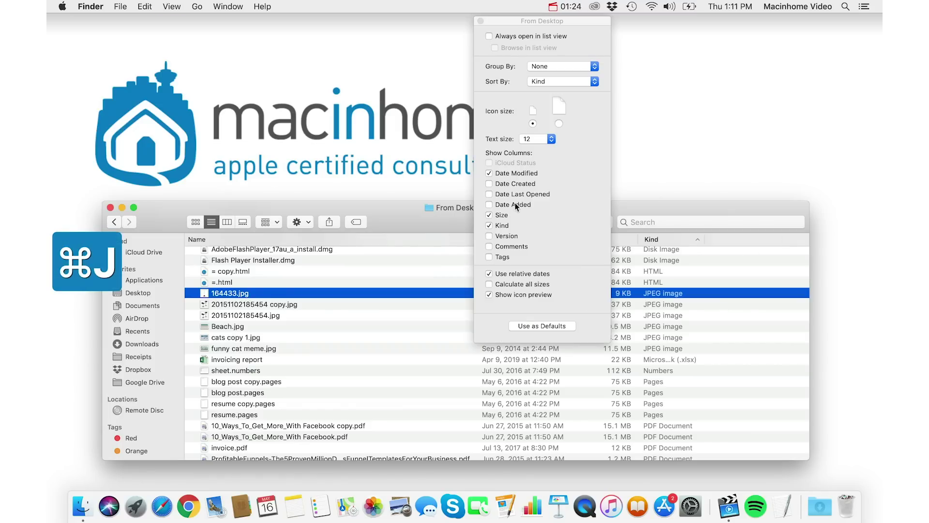
{"action": "left_click", "coordinate": [510, 204]}
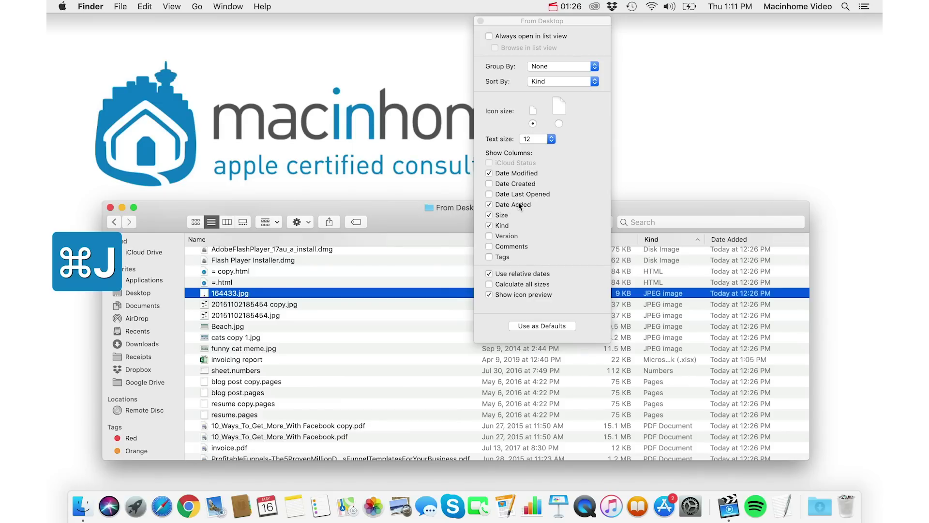
{"action": "left_click", "coordinate": [481, 21]}
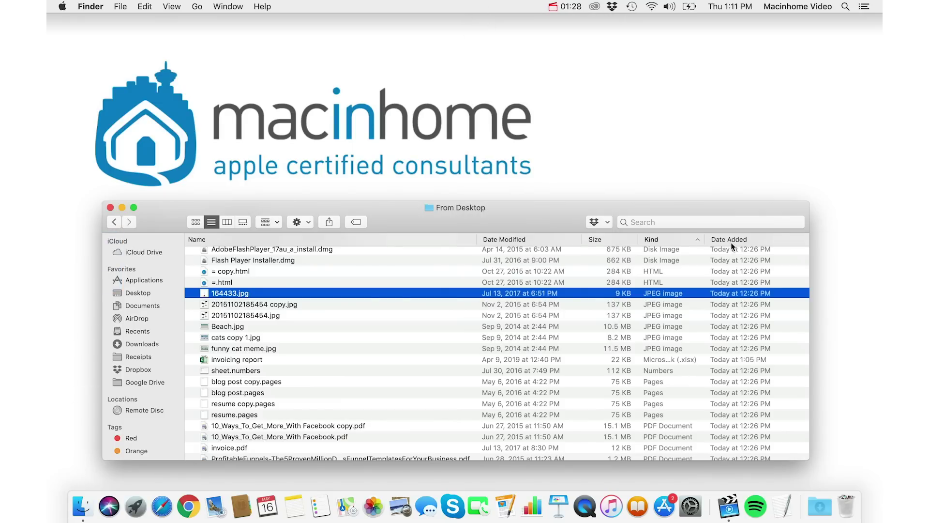
{"action": "left_click", "coordinate": [731, 240]}
Step: Select the invoicing report, then select all_invoices-3 copy.csv through resume copy.pages
{"action": "scroll", "coordinate": [692, 285], "scroll_direction": "up", "scroll_amount": 10}
{"action": "left_click", "coordinate": [731, 253]}
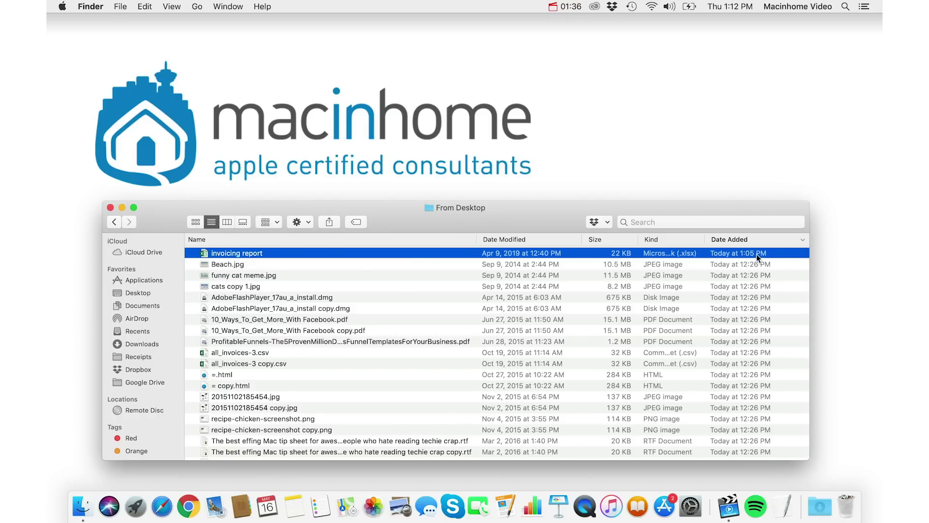
{"action": "scroll", "coordinate": [411, 255], "scroll_direction": "up", "scroll_amount": 1}
{"action": "scroll", "coordinate": [418, 318], "scroll_direction": "down", "scroll_amount": 5}
{"action": "scroll", "coordinate": [418, 318], "scroll_direction": "up", "scroll_amount": 4}
{"action": "left_click", "coordinate": [397, 322]}
{"action": "left_click", "coordinate": [397, 432], "text": "shift"}
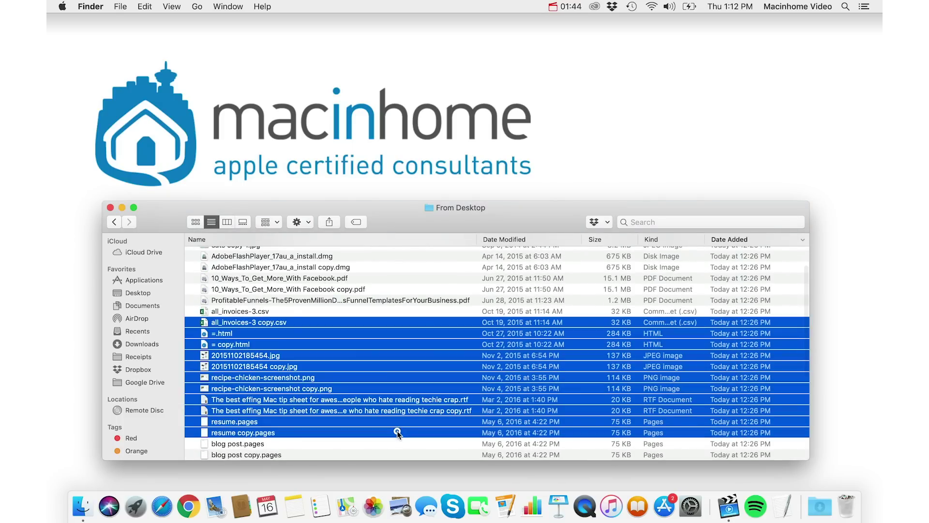
{"action": "scroll", "coordinate": [421, 363], "scroll_direction": "down", "scroll_amount": 2}
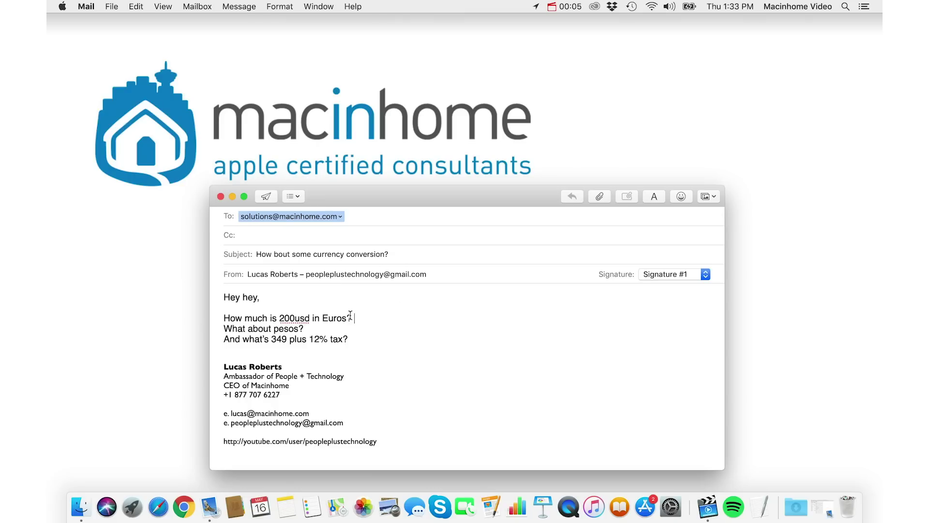
Step: Open oanda.com's Currency Converter in Safari, then place the cursor after the Euros question in the Mail draft
{"action": "left_click", "coordinate": [159, 506]}
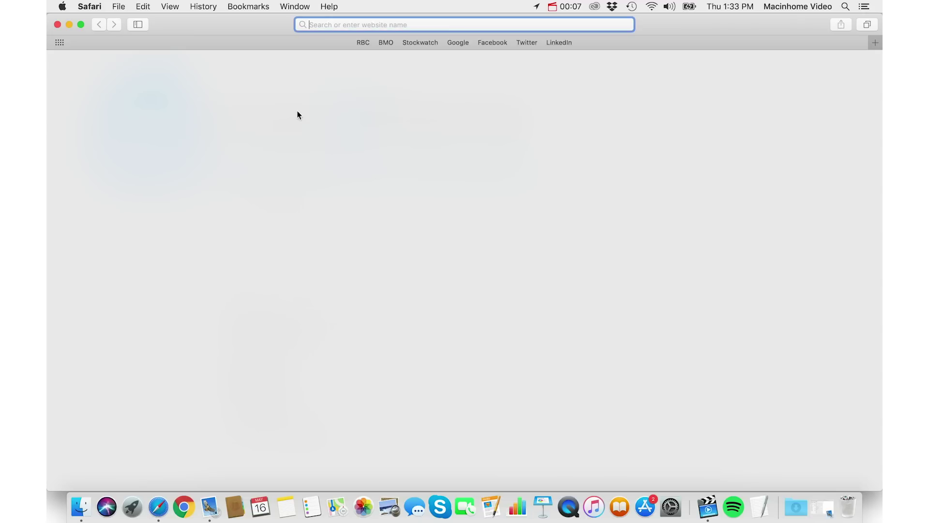
{"action": "type", "text": "oanda.com"}
{"action": "key", "text": "Return"}
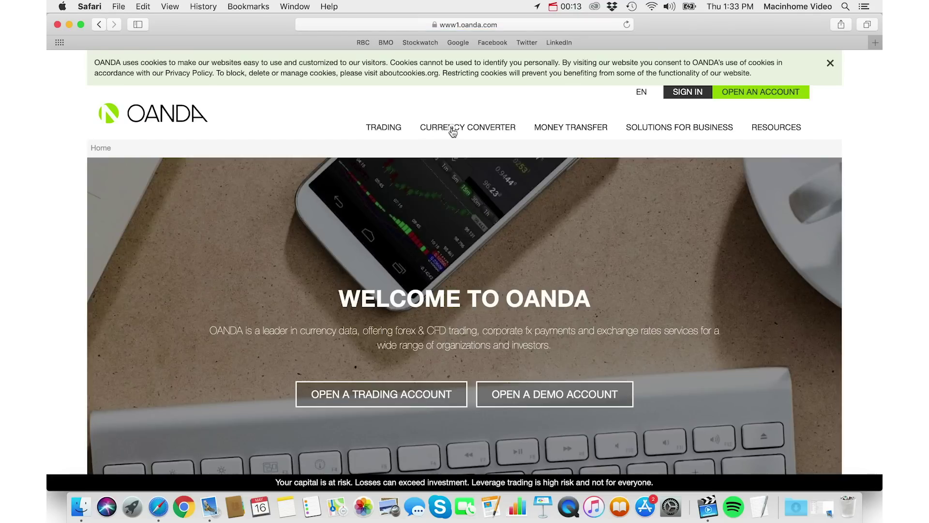
{"action": "mouse_move", "coordinate": [451, 130]}
{"action": "left_click", "coordinate": [347, 154]}
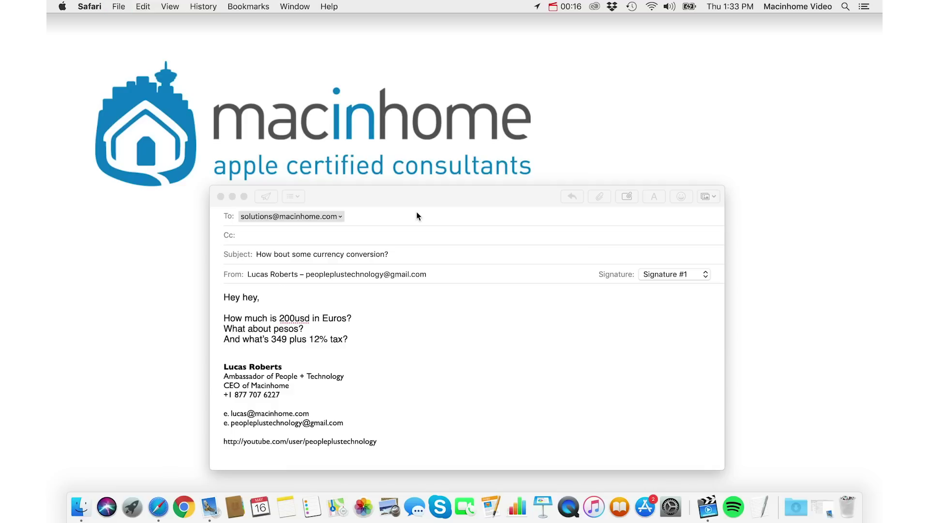
{"action": "left_click", "coordinate": [419, 216]}
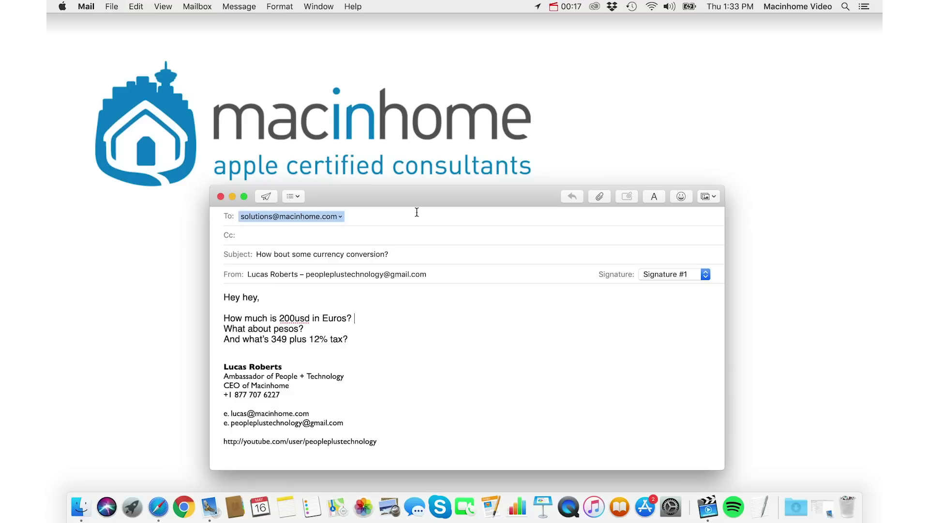
{"action": "left_click", "coordinate": [426, 318]}
Step: Use Spotlight to convert 200usd to euros, then to pesos
{"action": "key", "text": "super+space"}
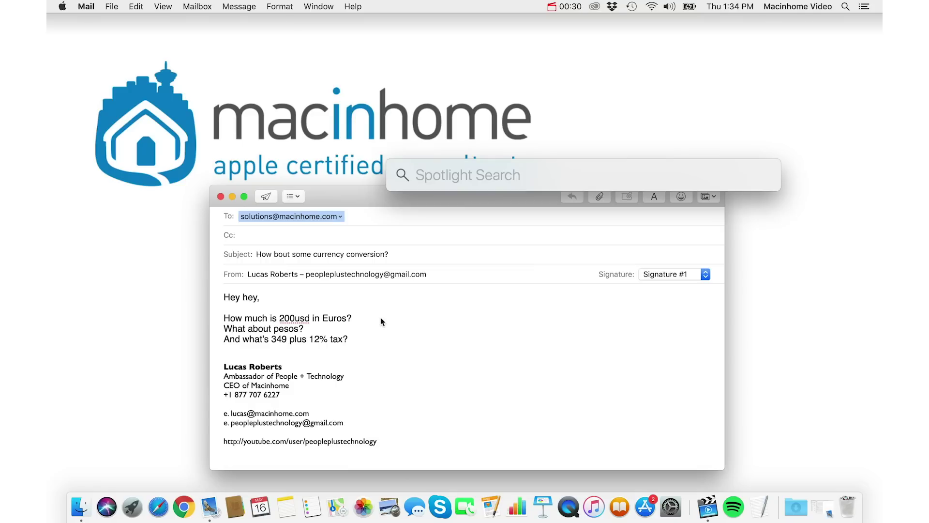
{"action": "type", "text": "200usd"}
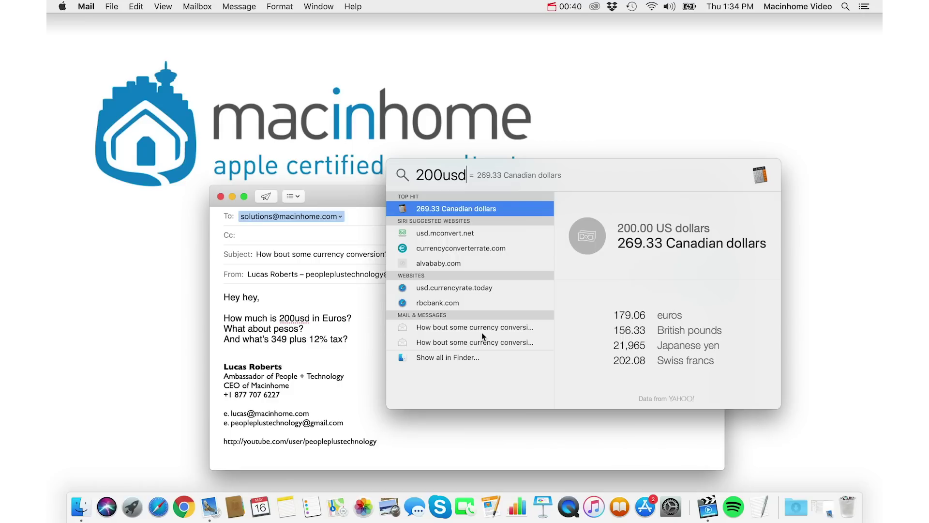
{"action": "type", "text": "to peso"}
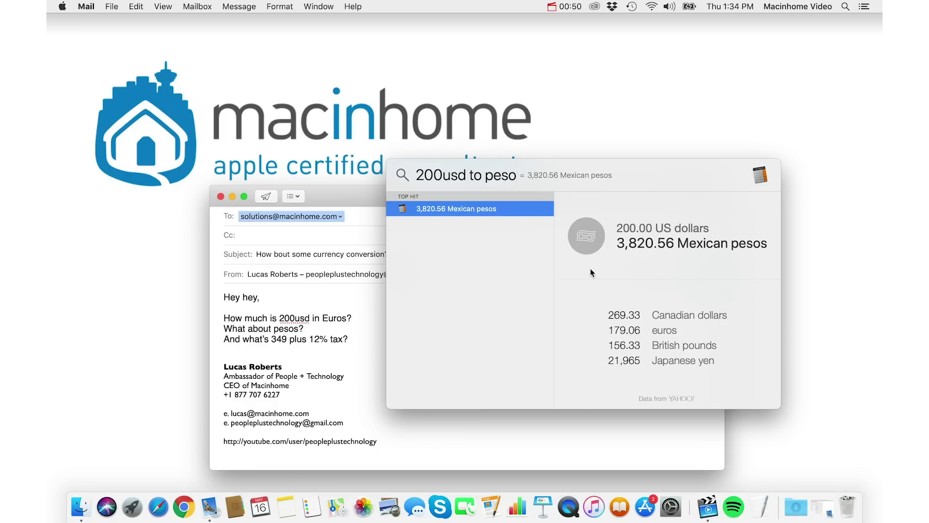
Step: Calculate 349*1.12 in Spotlight and paste the 390.88 result after the tax question
{"action": "key", "text": "super+a"}
{"action": "key", "text": "BackSpace"}
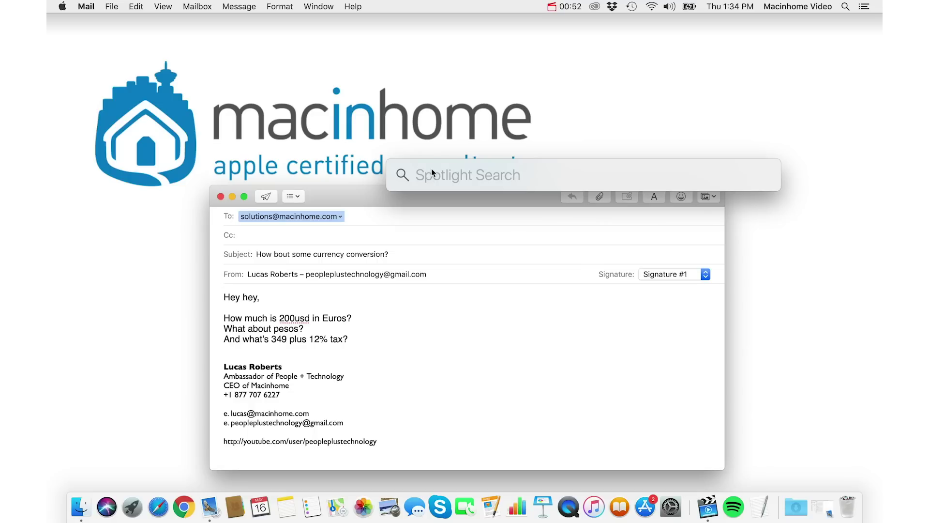
{"action": "type", "text": "349*"}
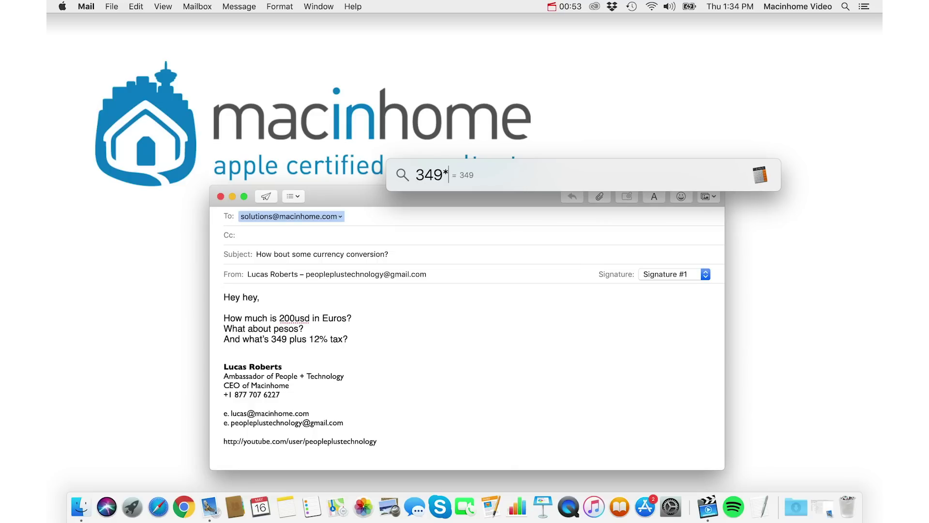
{"action": "type", "text": "1.12"}
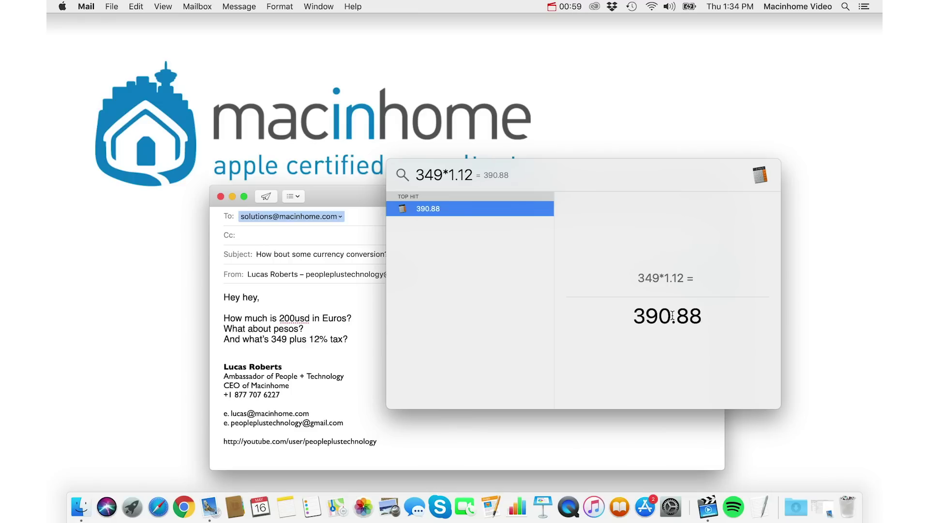
{"action": "key", "text": "Escape"}
{"action": "key", "text": "Escape"}
{"action": "type", "text": "390.88"}
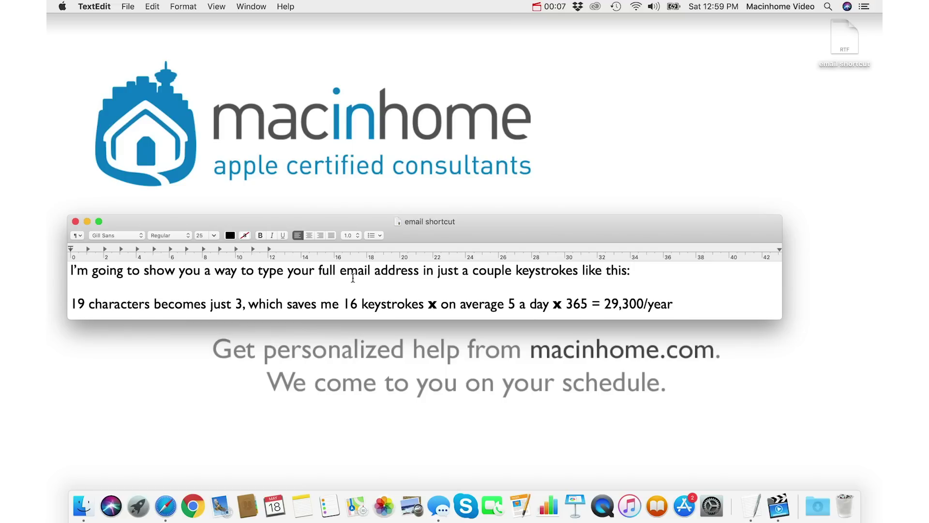
Step: Type @@ to expand the full email address, select 365 and 29,300/year, then open System Preferences
{"action": "type", "text": "@@"}
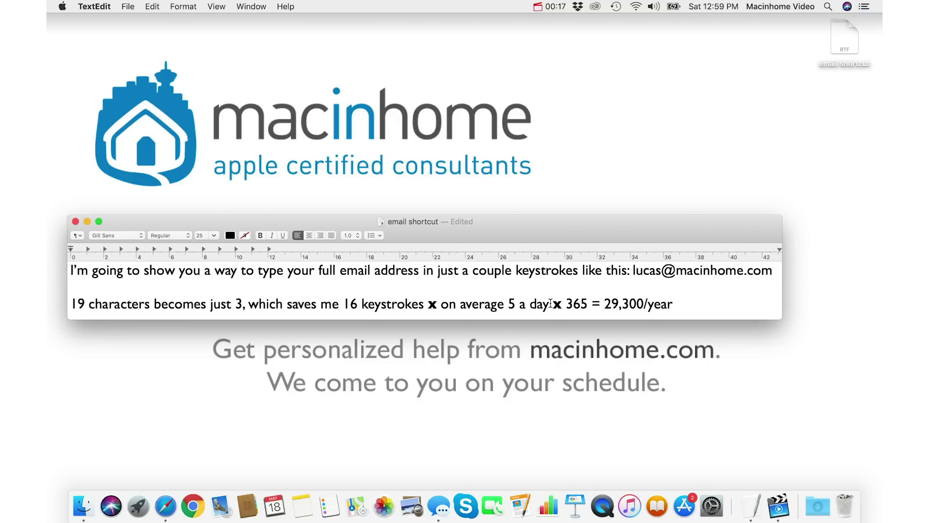
{"action": "double_click", "coordinate": [576, 304]}
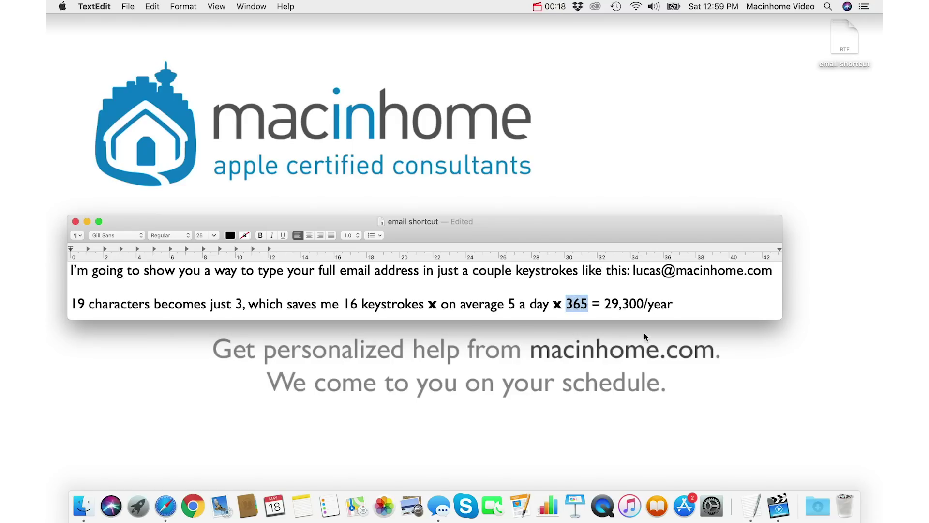
{"action": "left_click_drag", "start_coordinate": [678, 304], "coordinate": [603, 305]}
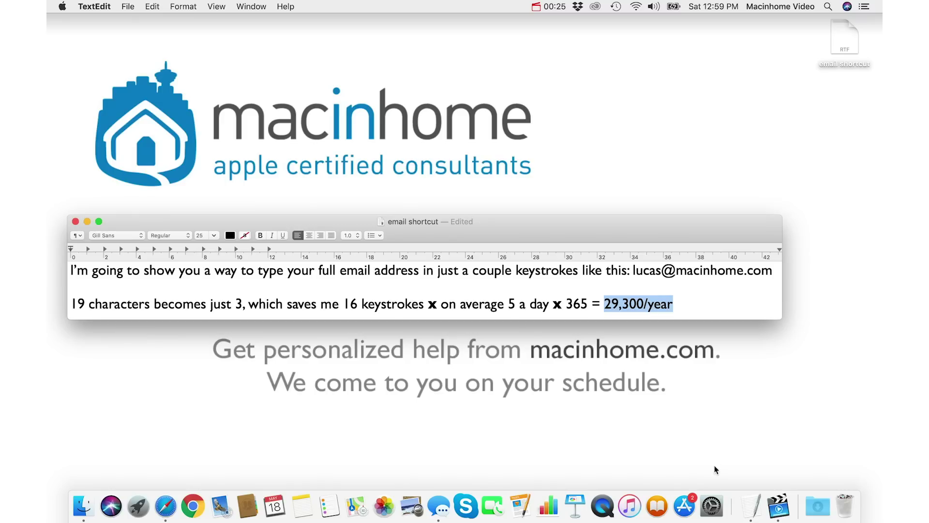
{"action": "left_click", "coordinate": [711, 505]}
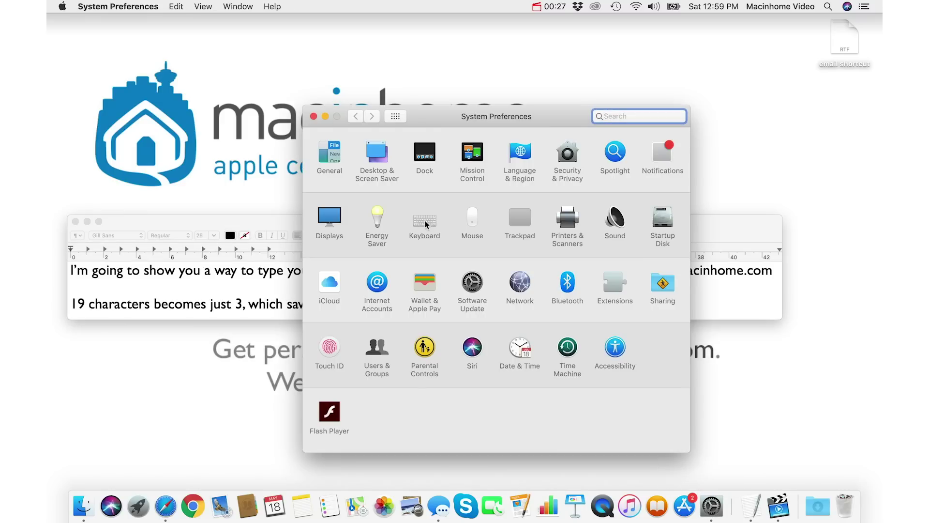
Step: Open Keyboard's Text replacements, inspect the @@ shortcut's fields, and select the ## entry
{"action": "left_click", "coordinate": [428, 221]}
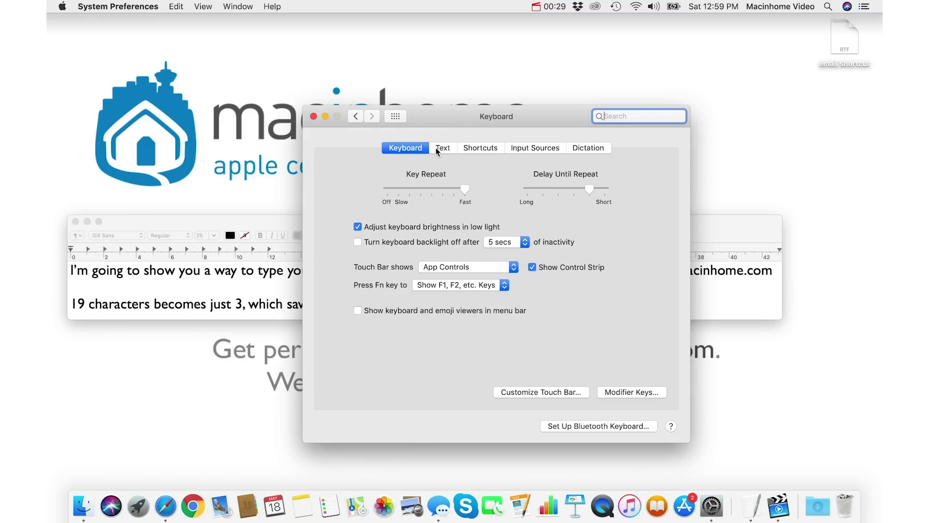
{"action": "left_click", "coordinate": [442, 148]}
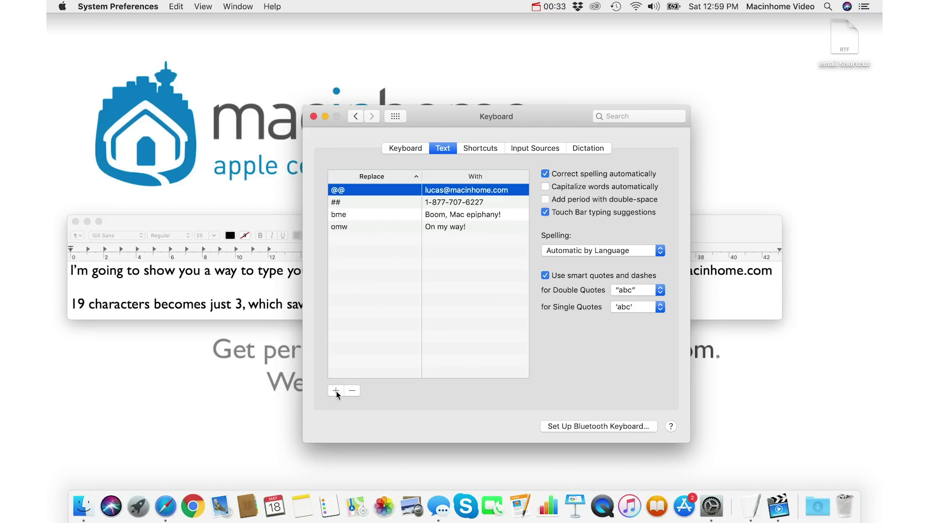
{"action": "double_click", "coordinate": [362, 188]}
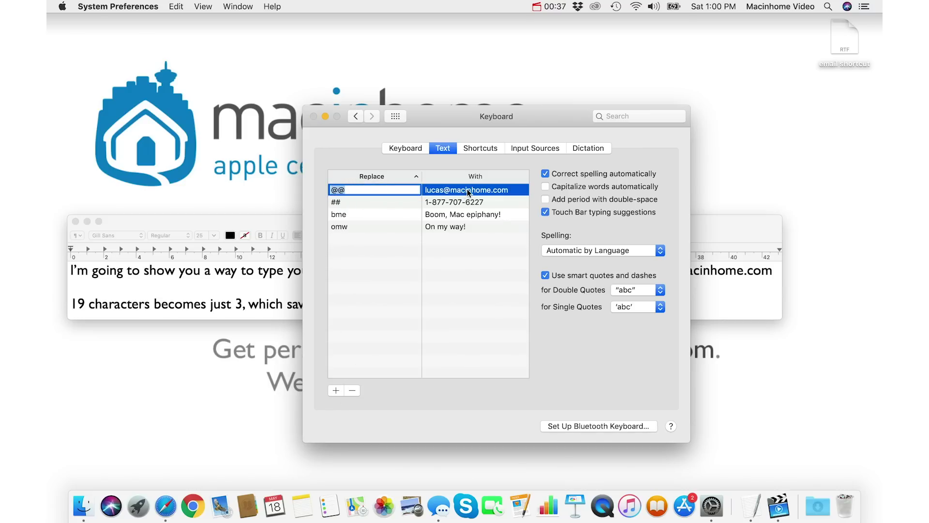
{"action": "double_click", "coordinate": [467, 188]}
{"action": "left_click", "coordinate": [511, 190]}
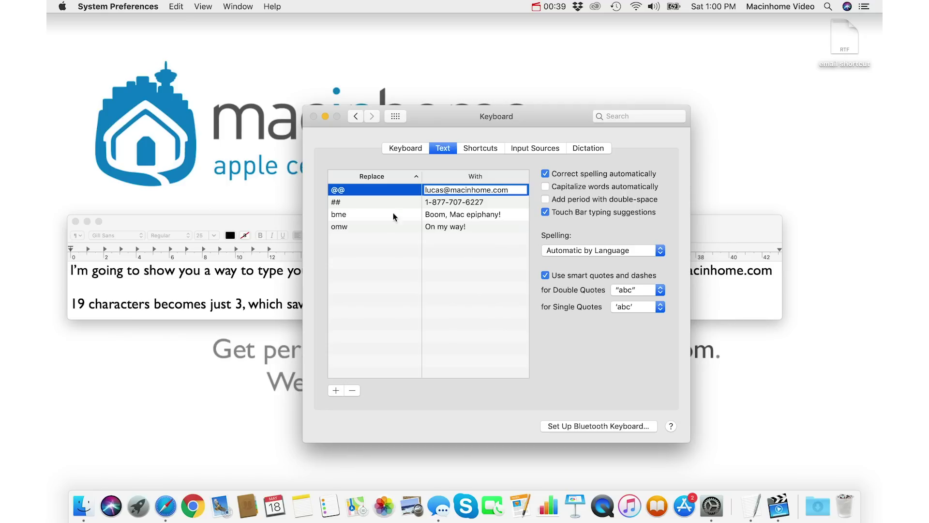
{"action": "left_click", "coordinate": [370, 203]}
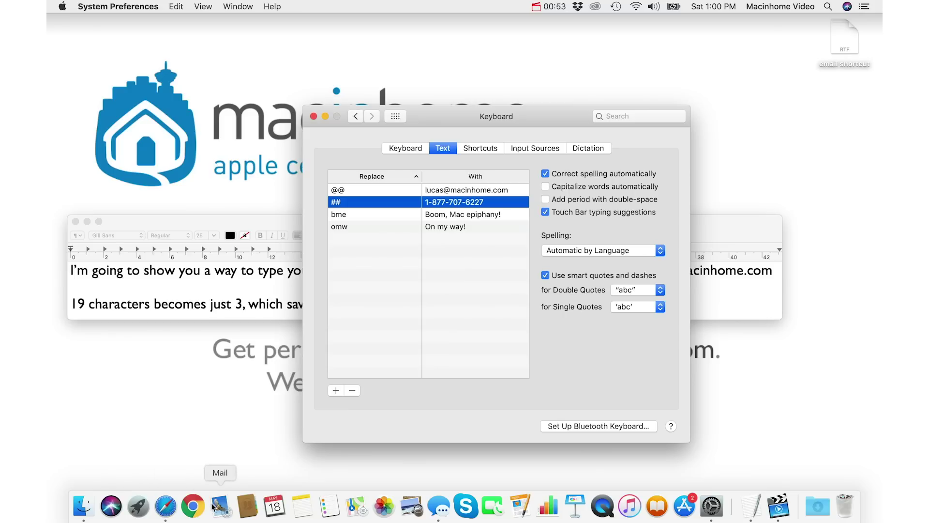
Step: In the open Messages conversation, send the email address, then the phone number, as separate messages
{"action": "left_click", "coordinate": [443, 512]}
{"action": "key", "text": "Return"}
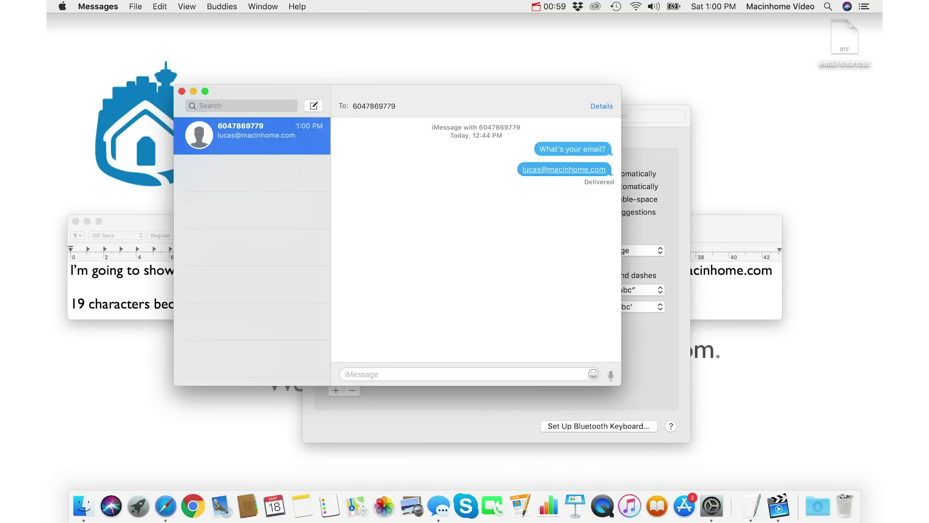
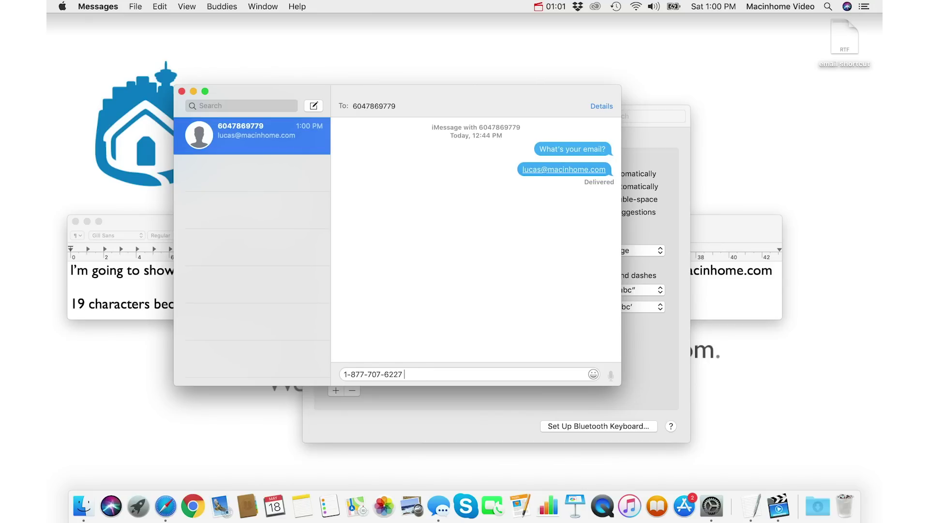
{"action": "key", "text": "Return"}
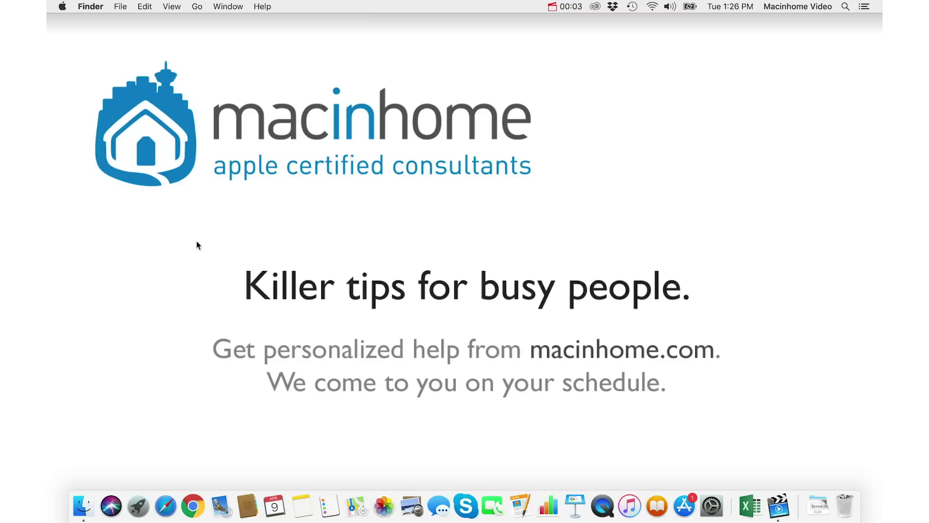
Step: In a new Finder window, browse Google Drive › Business Documents › My Important Docs
{"action": "left_click", "coordinate": [81, 510]}
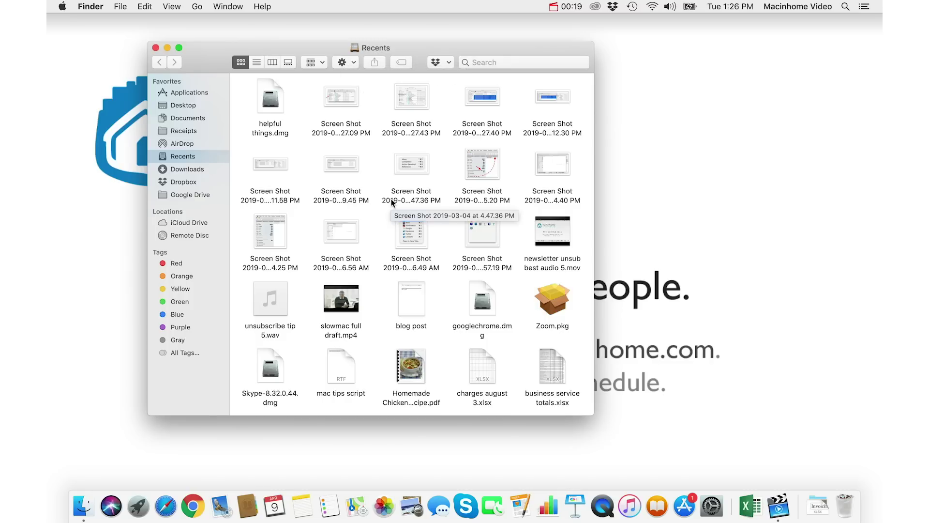
{"action": "left_click", "coordinate": [191, 194]}
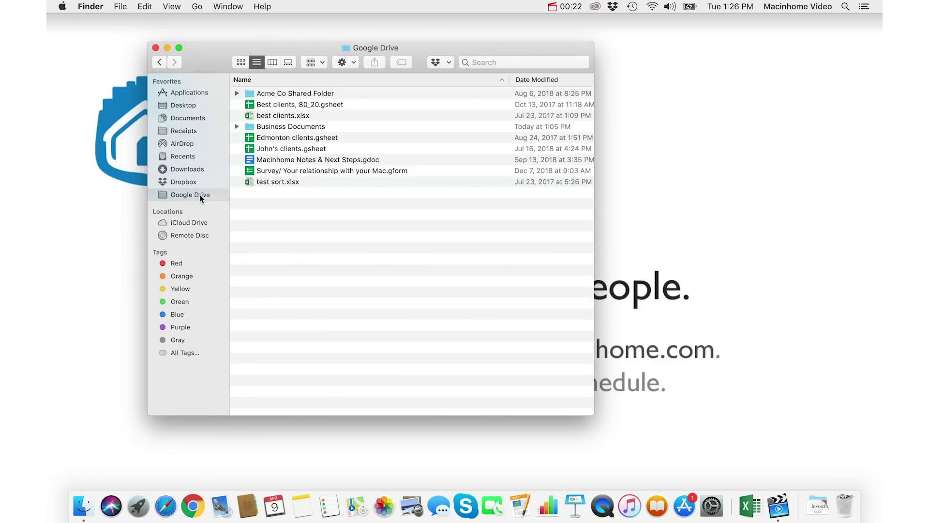
{"action": "double_click", "coordinate": [315, 127]}
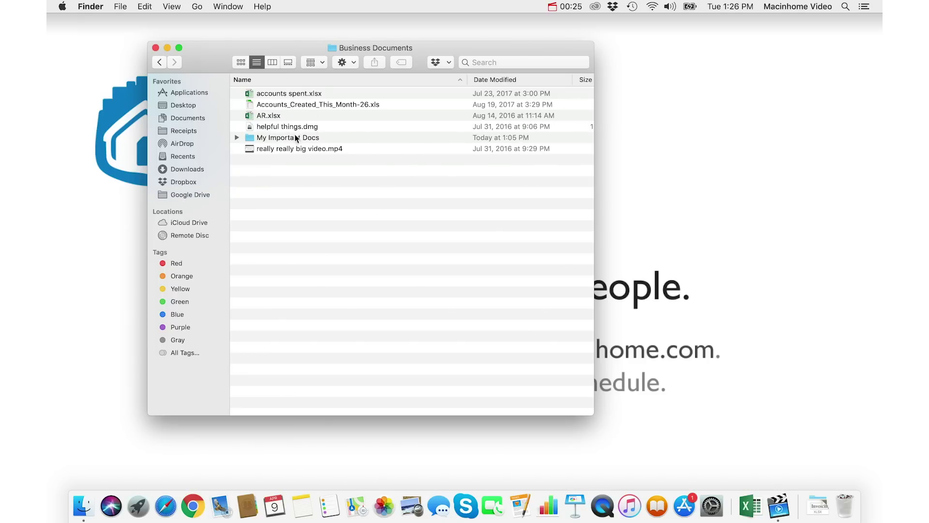
{"action": "double_click", "coordinate": [306, 138]}
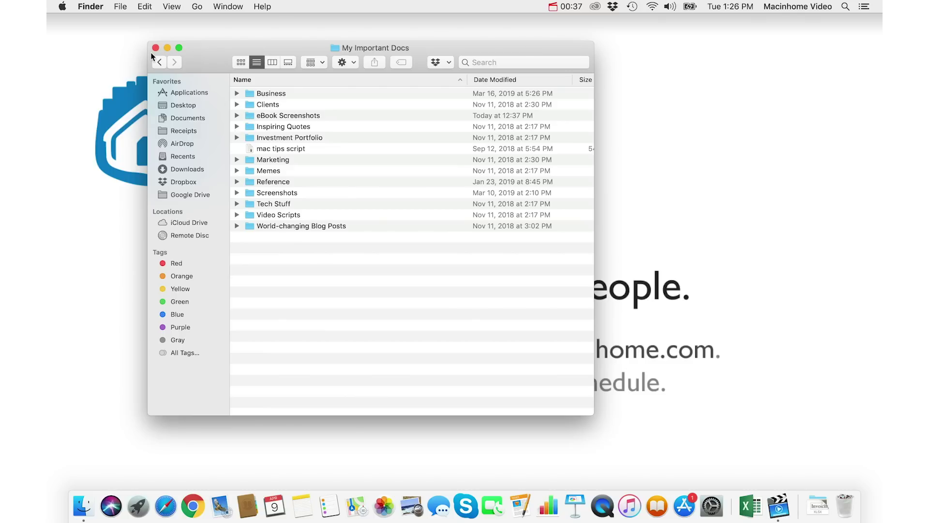
Step: Set 'New Finder windows show' to Google Drive › Business Documents › My Important Docs, then test it
{"action": "left_click", "coordinate": [90, 6]}
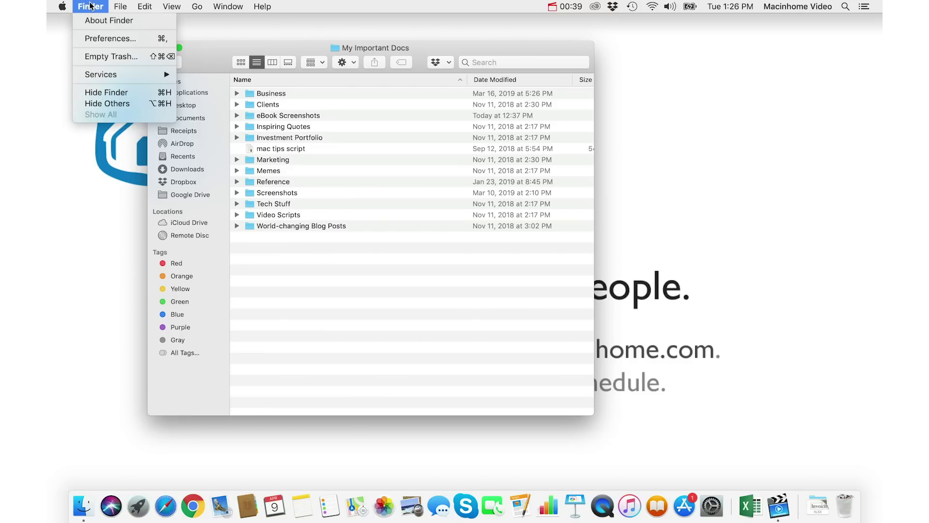
{"action": "left_click", "coordinate": [119, 42]}
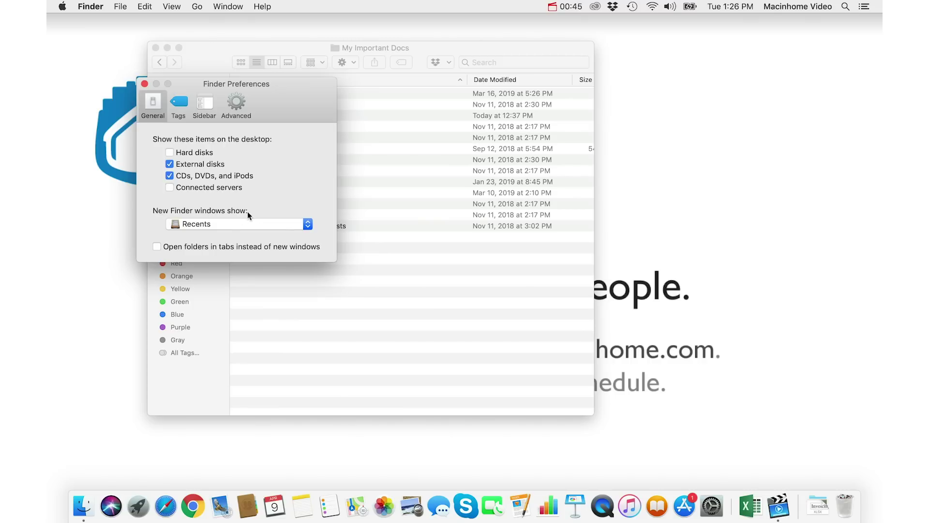
{"action": "left_click", "coordinate": [228, 225]}
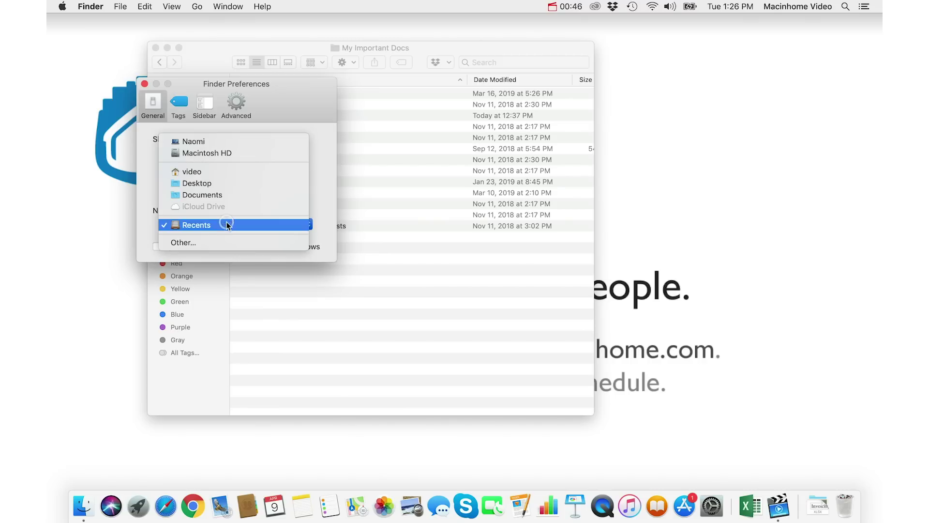
{"action": "left_click", "coordinate": [250, 244]}
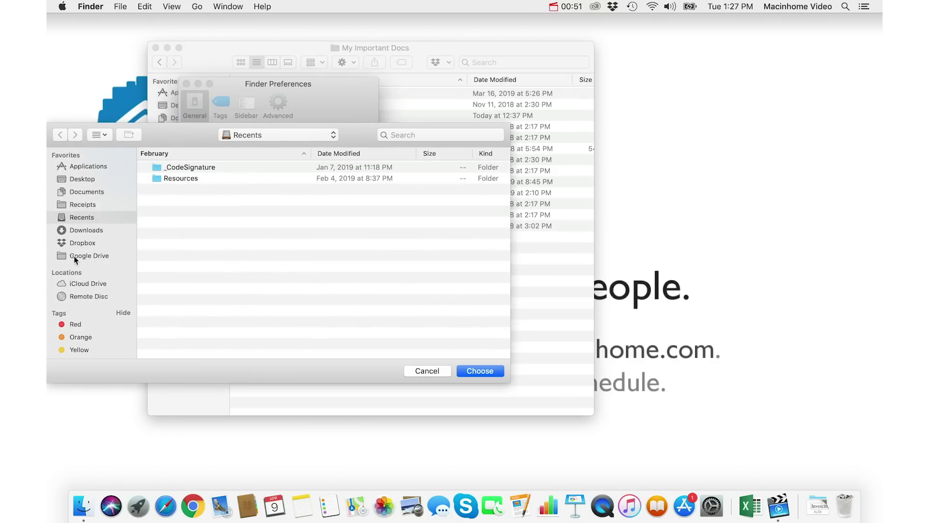
{"action": "left_click", "coordinate": [75, 257]}
{"action": "double_click", "coordinate": [212, 167]}
{"action": "double_click", "coordinate": [211, 212]}
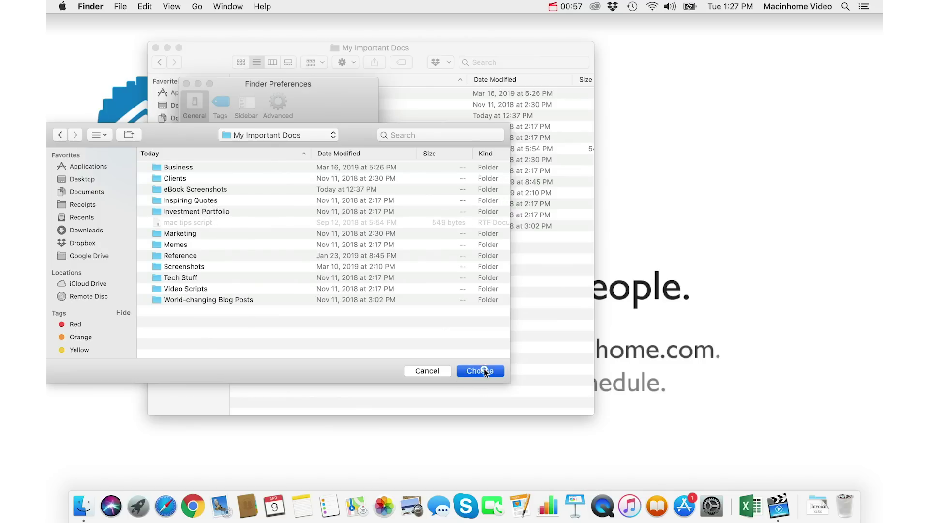
{"action": "left_click", "coordinate": [484, 371]}
{"action": "left_click", "coordinate": [145, 86]}
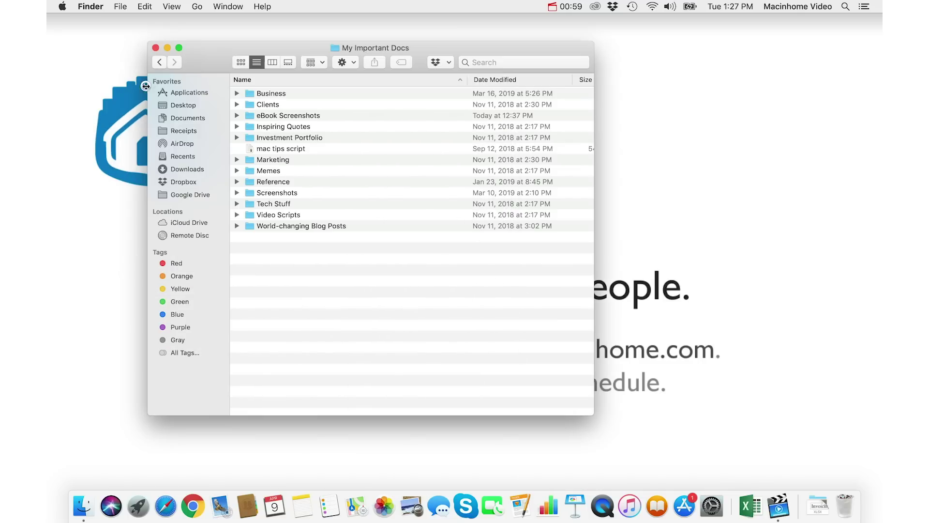
{"action": "left_click", "coordinate": [156, 47]}
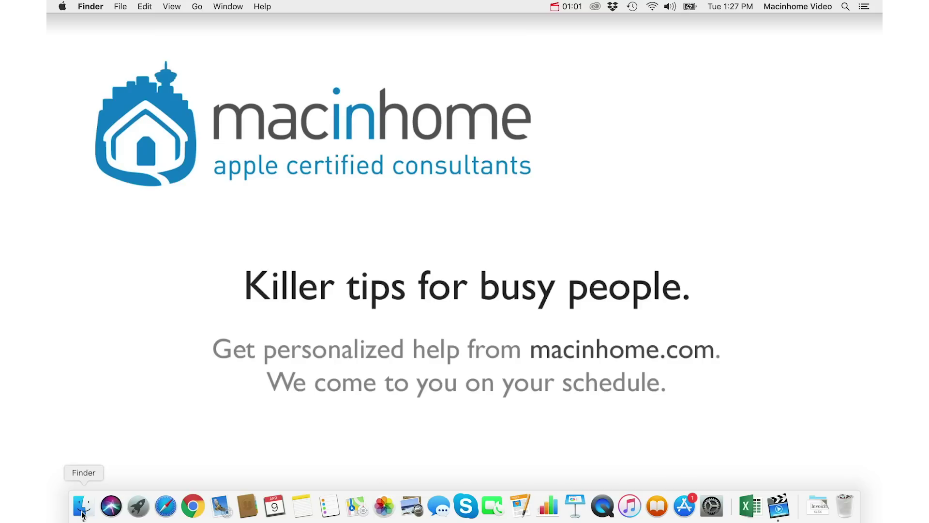
{"action": "left_click", "coordinate": [83, 512]}
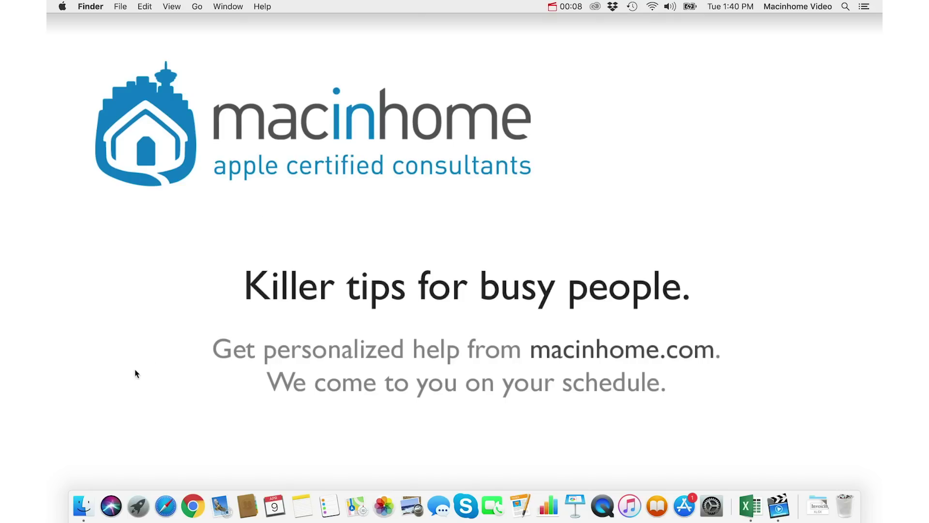
Step: Browse Documents › Business › Finance into the Receipts folder in a new Finder window
{"action": "left_click", "coordinate": [79, 505]}
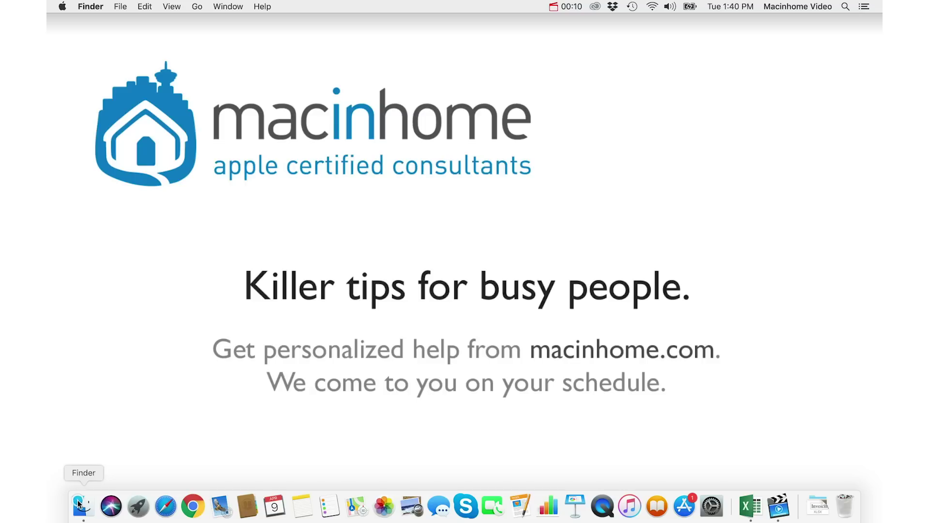
{"action": "double_click", "coordinate": [350, 109]}
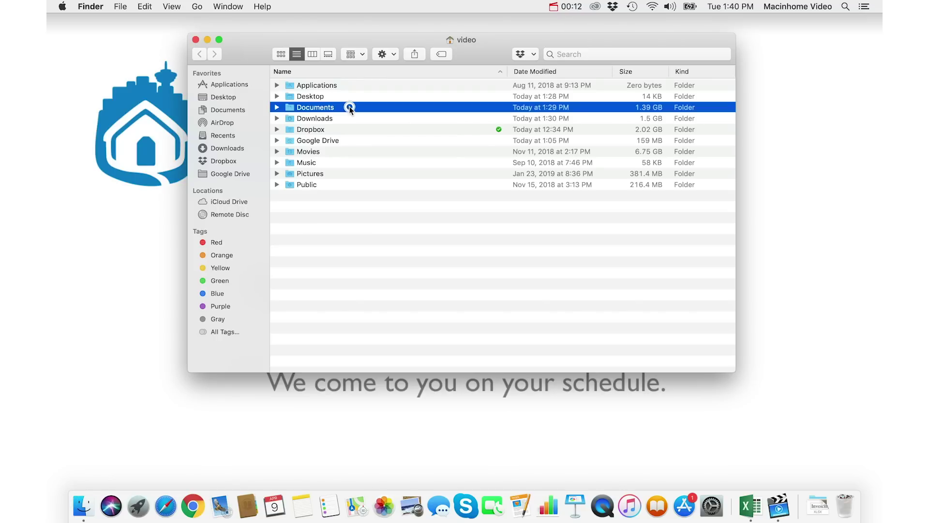
{"action": "double_click", "coordinate": [335, 86]}
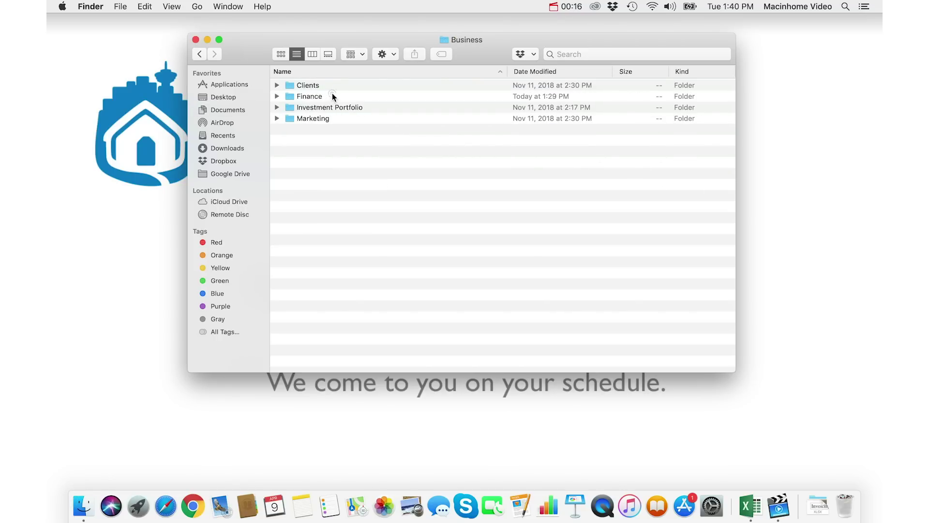
{"action": "double_click", "coordinate": [332, 95]}
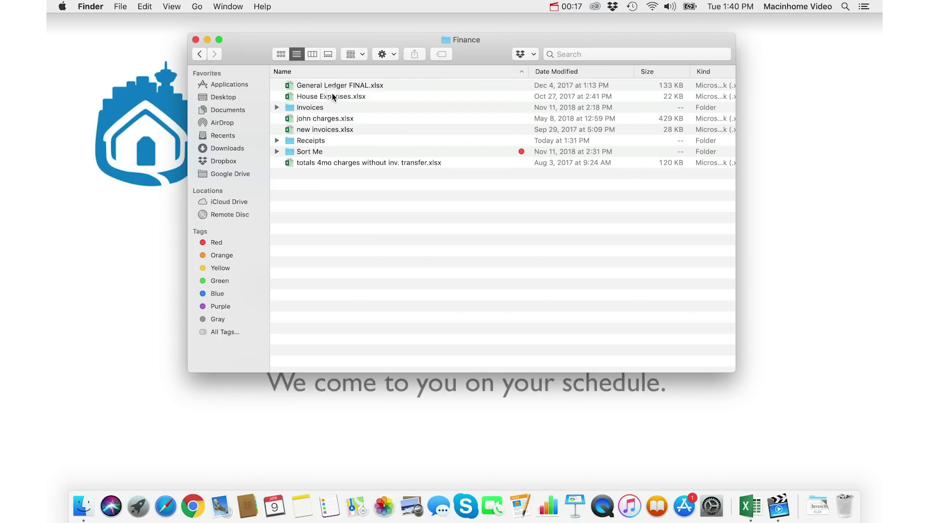
{"action": "double_click", "coordinate": [354, 139]}
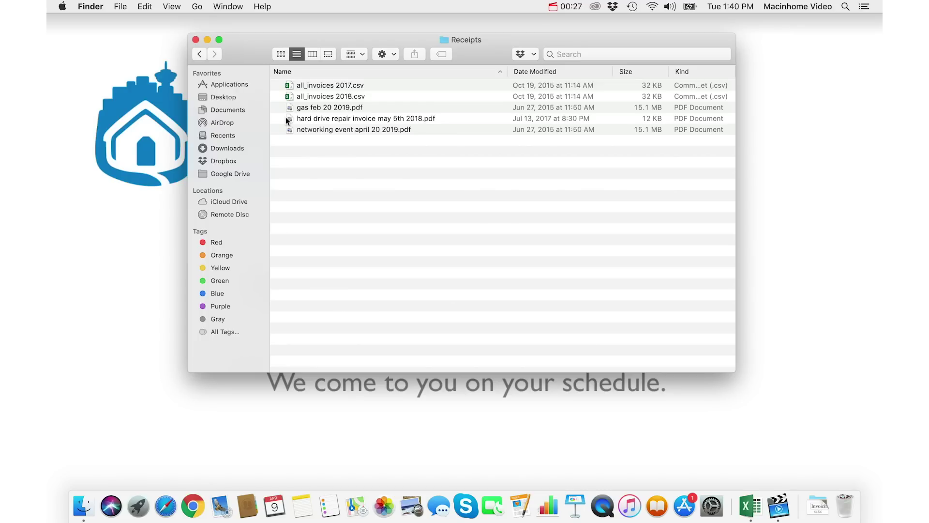
Step: From the Finance folder, drag the Receipts folder into the sidebar Favorites
{"action": "left_click", "coordinate": [201, 54]}
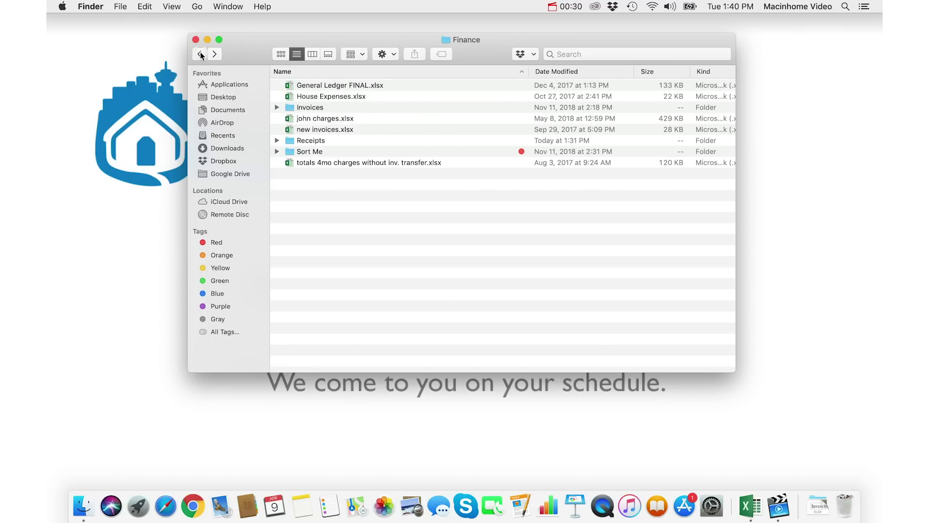
{"action": "left_click", "coordinate": [349, 140]}
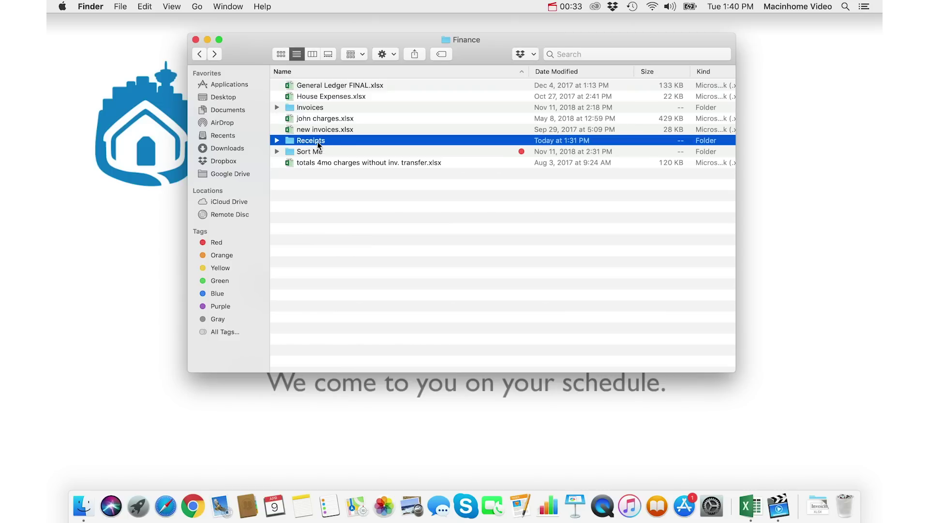
{"action": "left_click_drag", "start_coordinate": [316, 140], "coordinate": [231, 158]}
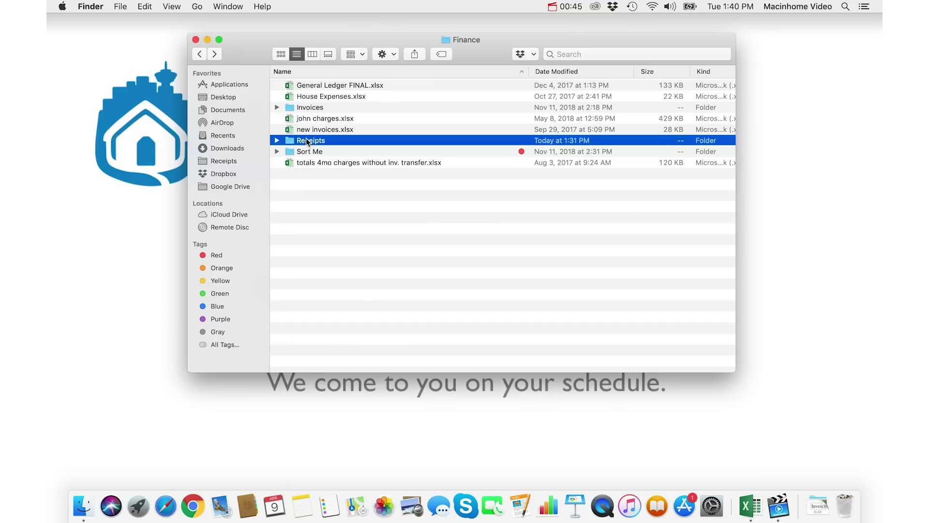
Step: Test the Receipts favourite by reopening it from the sidebar in fresh Finder windows
{"action": "left_click", "coordinate": [239, 161]}
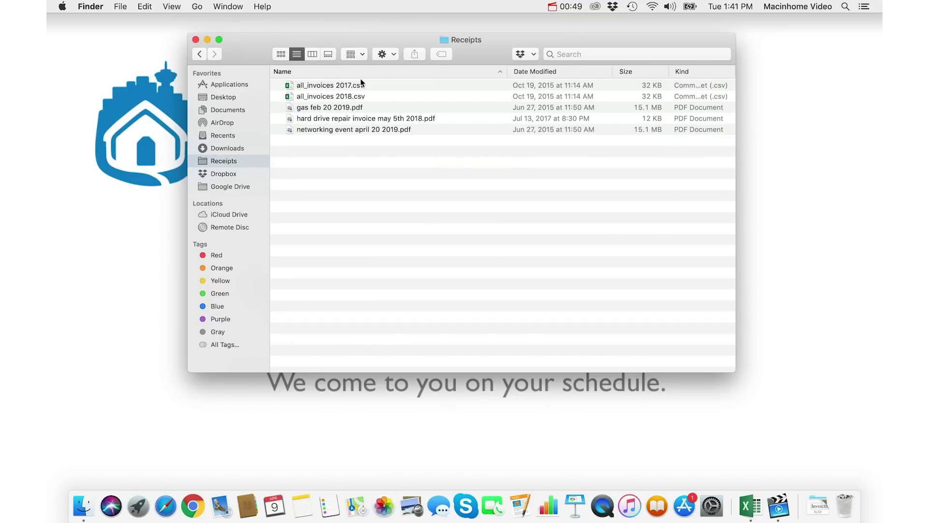
{"action": "left_click", "coordinate": [195, 39]}
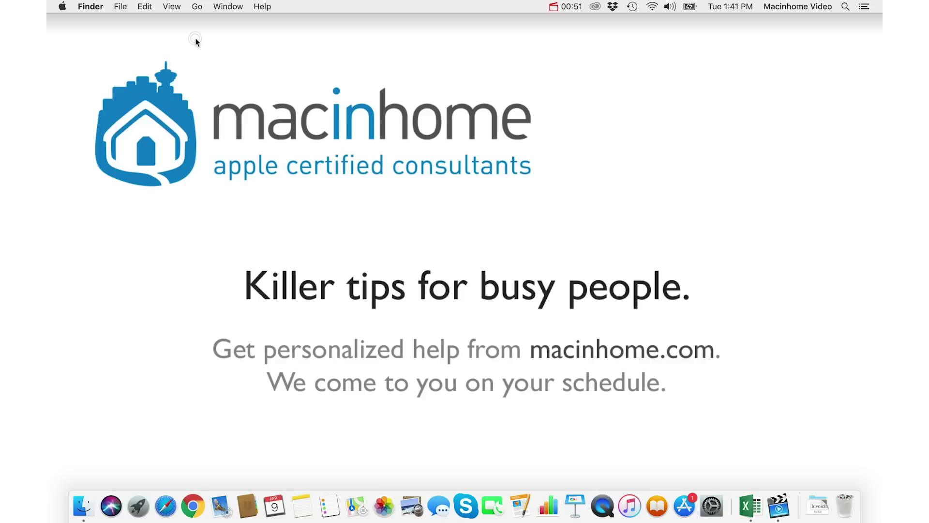
{"action": "left_click", "coordinate": [84, 507]}
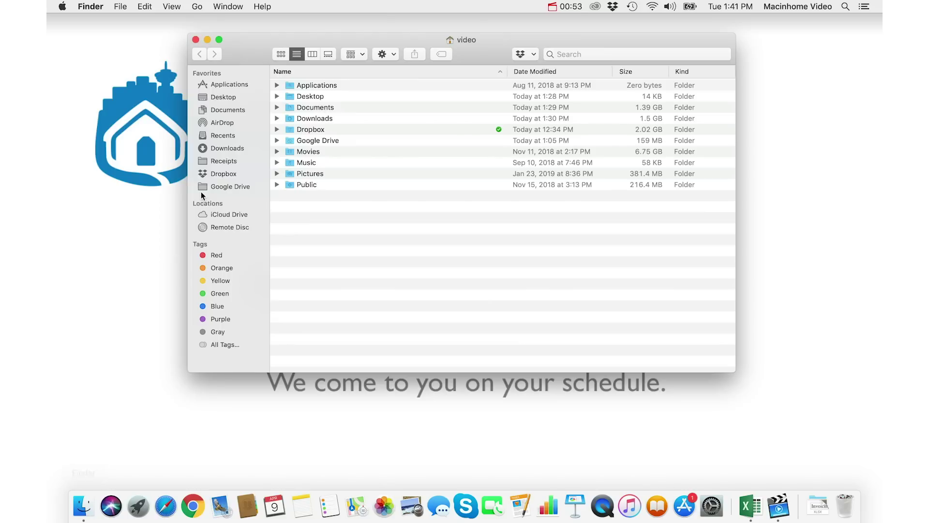
{"action": "left_click", "coordinate": [242, 161]}
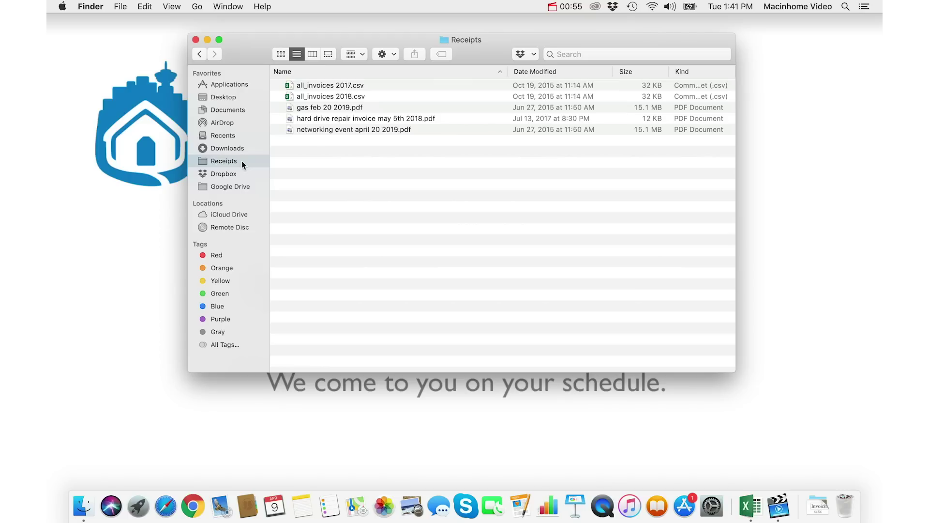
{"action": "left_click", "coordinate": [195, 40]}
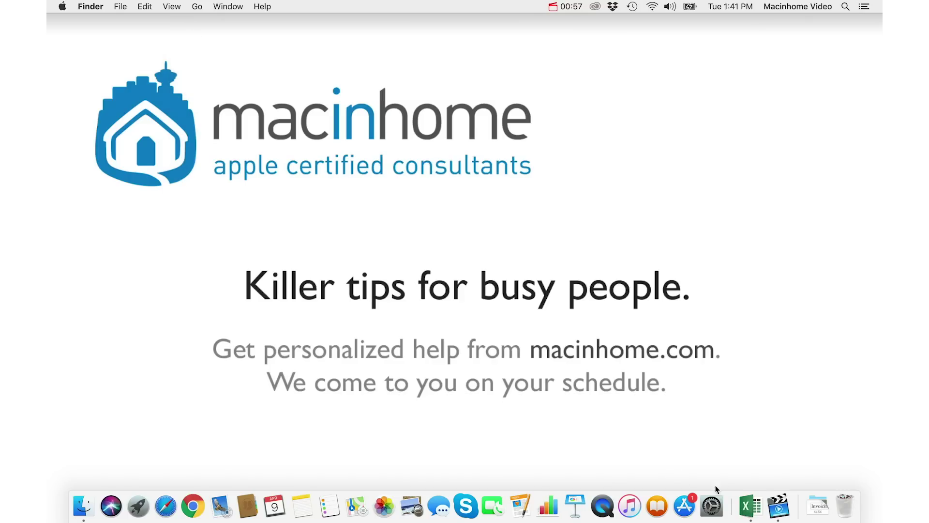
{"action": "left_click", "coordinate": [750, 505]}
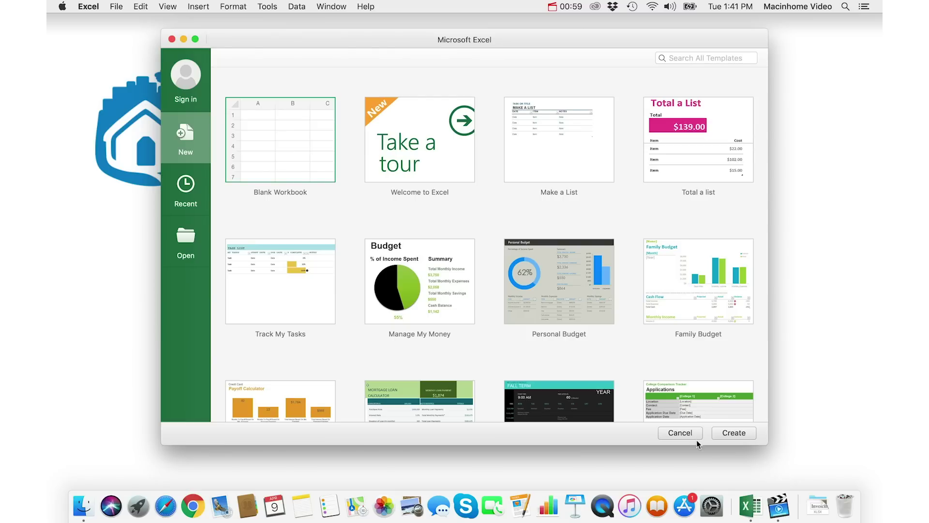
Step: Create a blank workbook with 'test' typed in A1 and begin saving it
{"action": "left_click", "coordinate": [735, 433]}
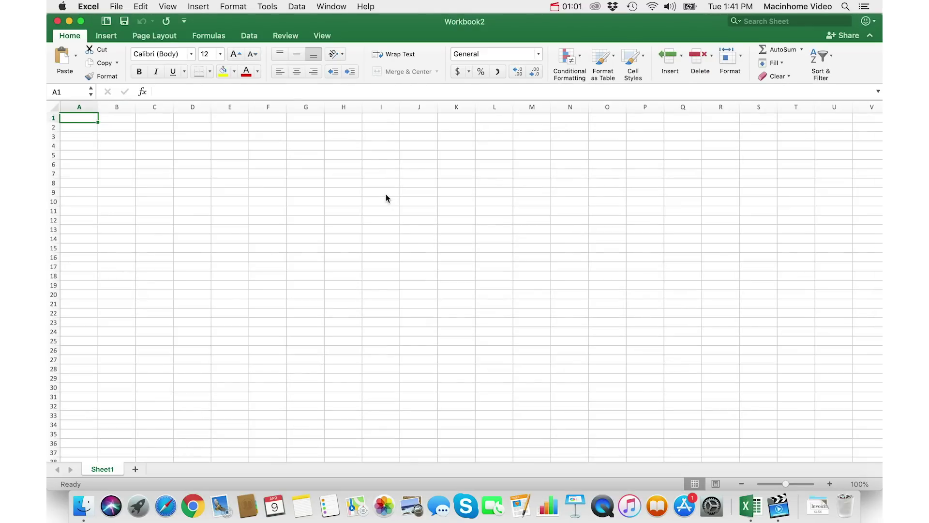
{"action": "type", "text": "test"}
{"action": "left_click", "coordinate": [116, 6]}
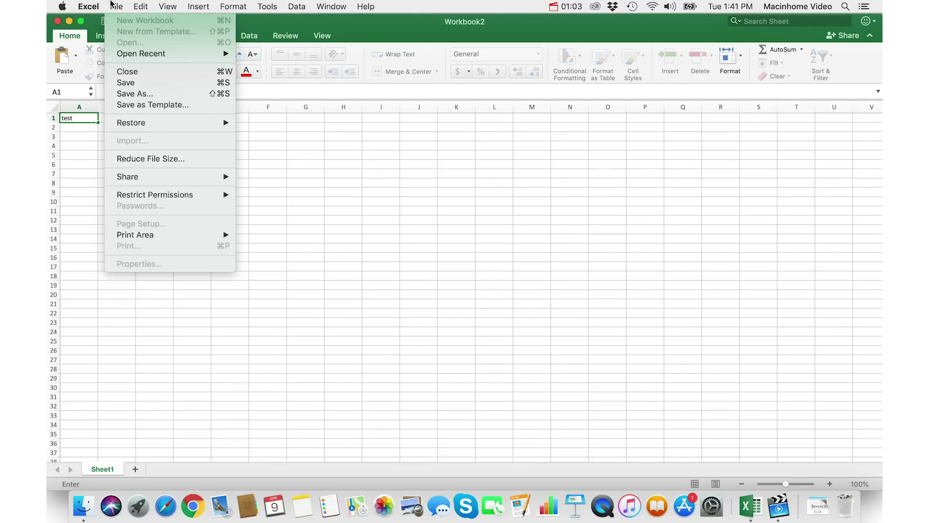
{"action": "left_click", "coordinate": [150, 83]}
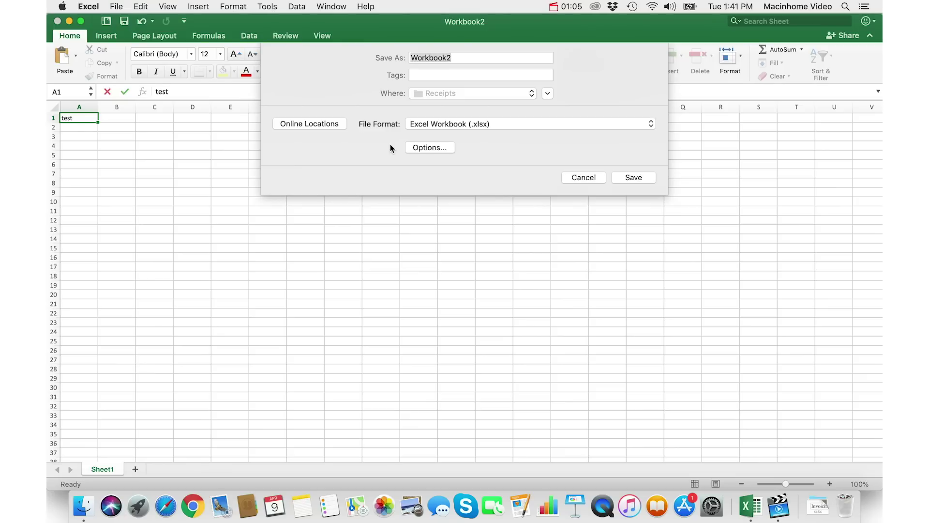
Step: In the expanded save dialog, set the save location to the Receipts folder
{"action": "left_click", "coordinate": [444, 93]}
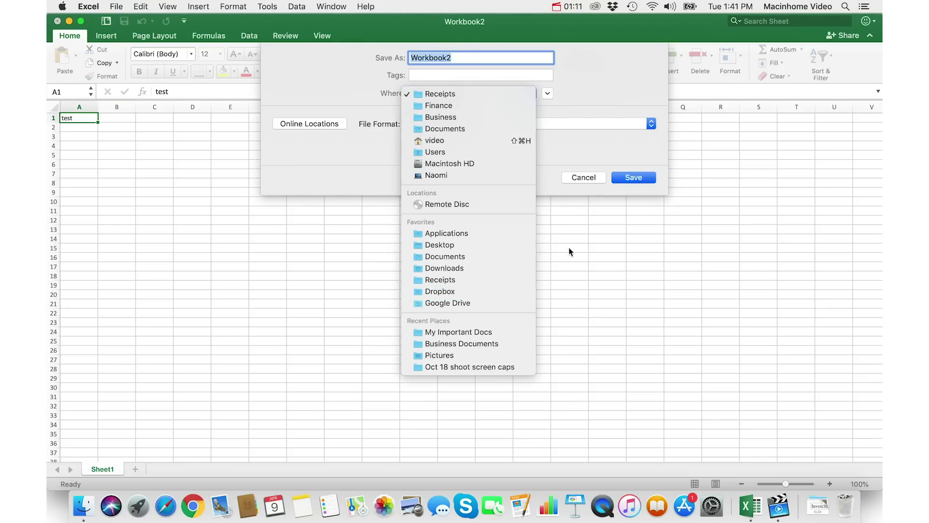
{"action": "left_click", "coordinate": [578, 149]}
{"action": "left_click", "coordinate": [548, 94]}
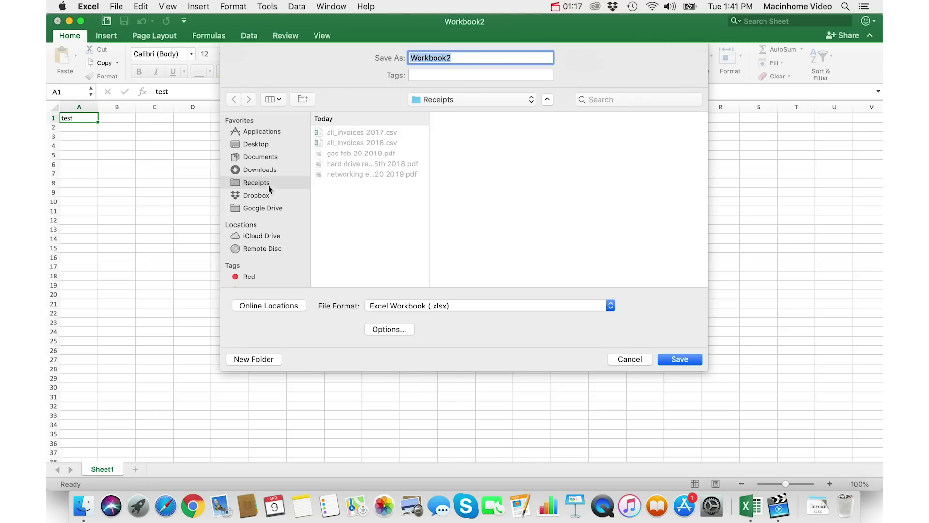
{"action": "left_click", "coordinate": [267, 157]}
{"action": "left_click", "coordinate": [268, 185]}
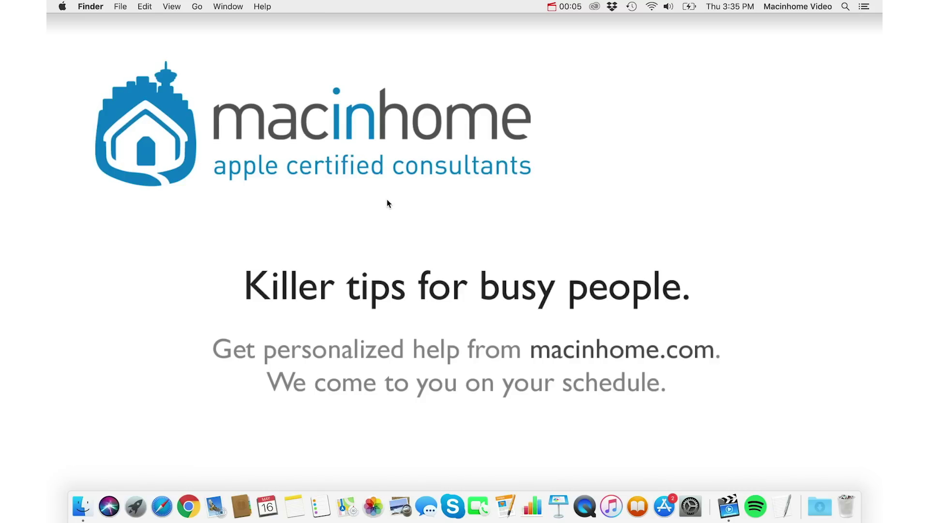
Step: Launch Safari and load google.com, then amazon.ca, via address-bar autocompletion
{"action": "left_click", "coordinate": [162, 506]}
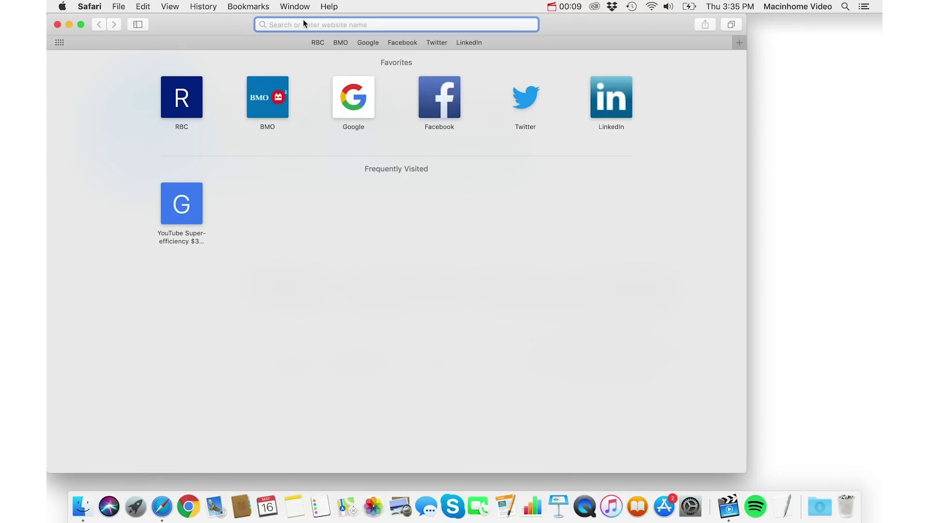
{"action": "type", "text": "goo"}
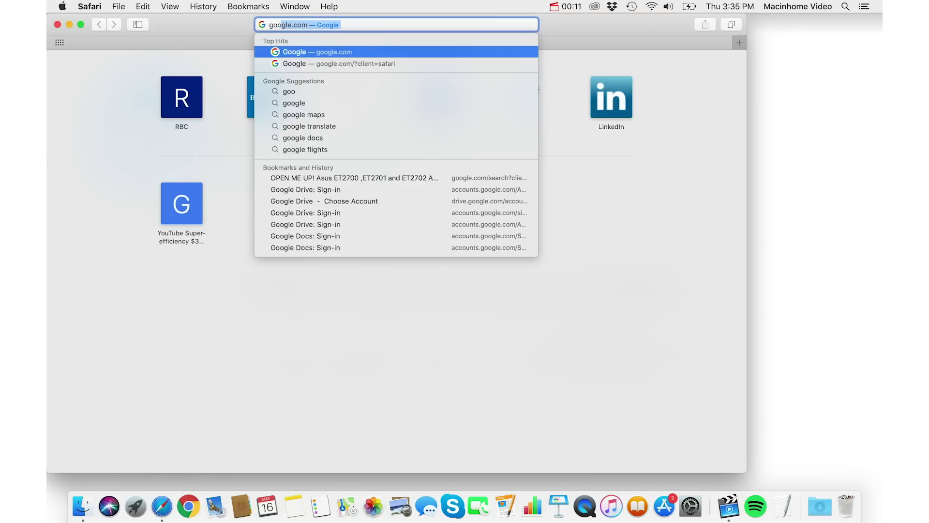
{"action": "key", "text": "Return"}
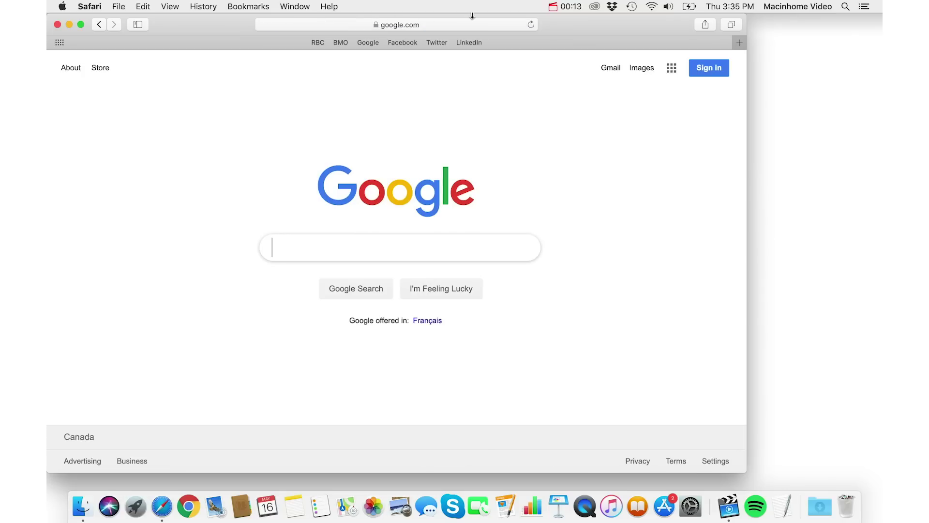
{"action": "left_click", "coordinate": [407, 19]}
{"action": "type", "text": "amazon"}
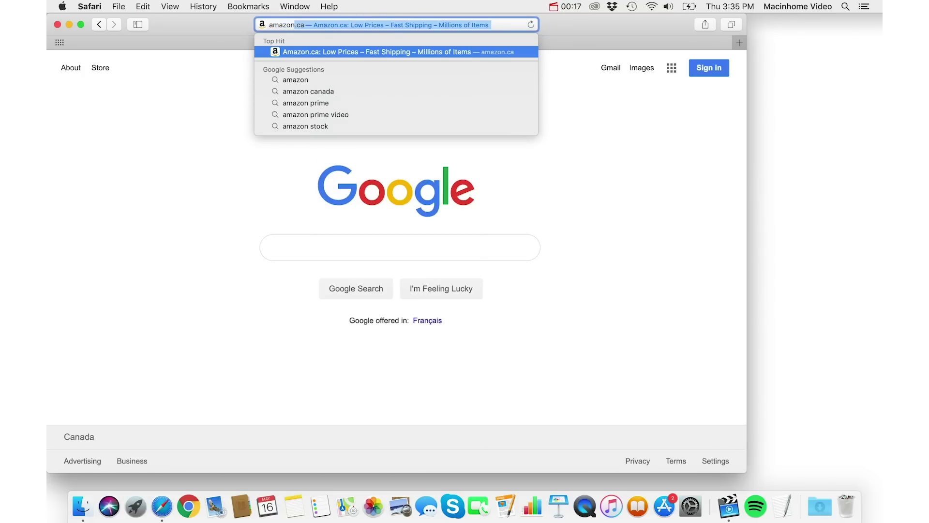
{"action": "key", "text": "Return"}
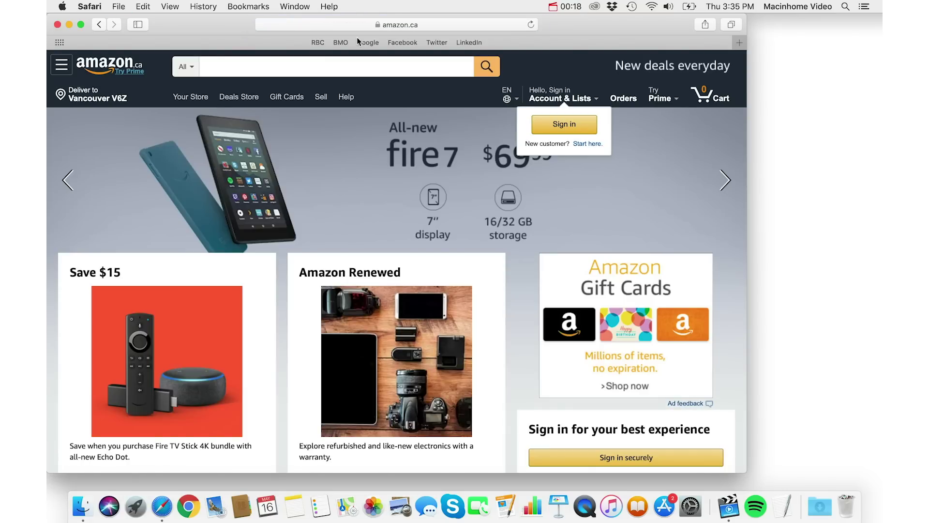
Step: Type 'bbc' in the address bar and choose the 'bbc news' Google suggestion
{"action": "key", "text": "super+l"}
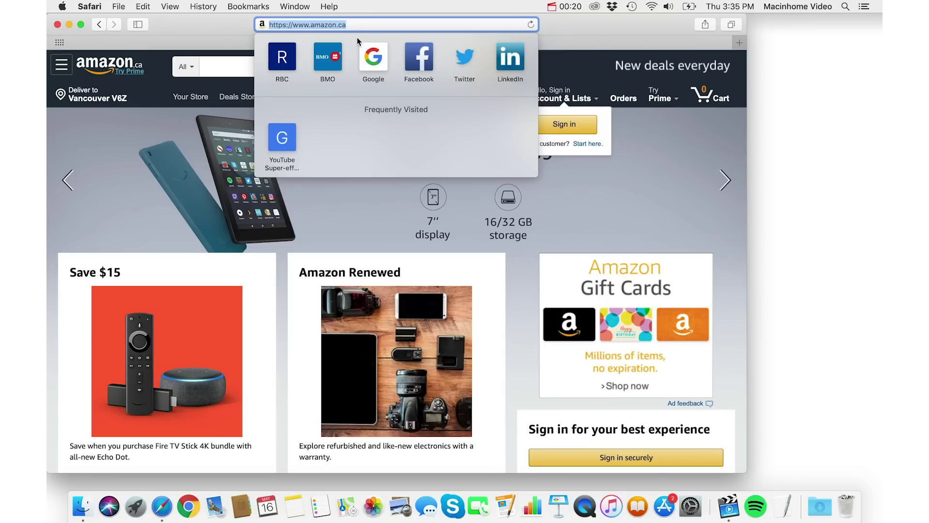
{"action": "type", "text": "bbc news"}
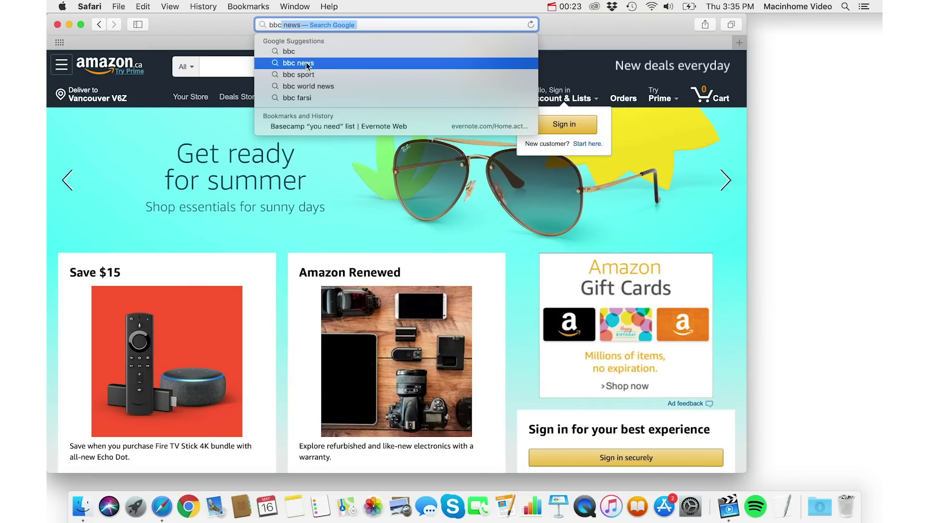
{"action": "left_click", "coordinate": [307, 65]}
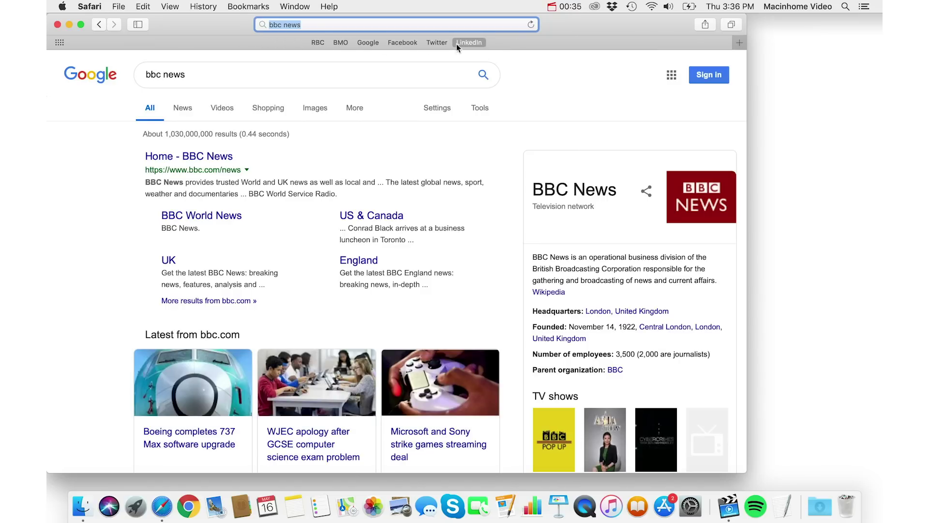
Step: Open the RBC, BMO and Google sites from the Favorites bar
{"action": "left_click", "coordinate": [317, 43]}
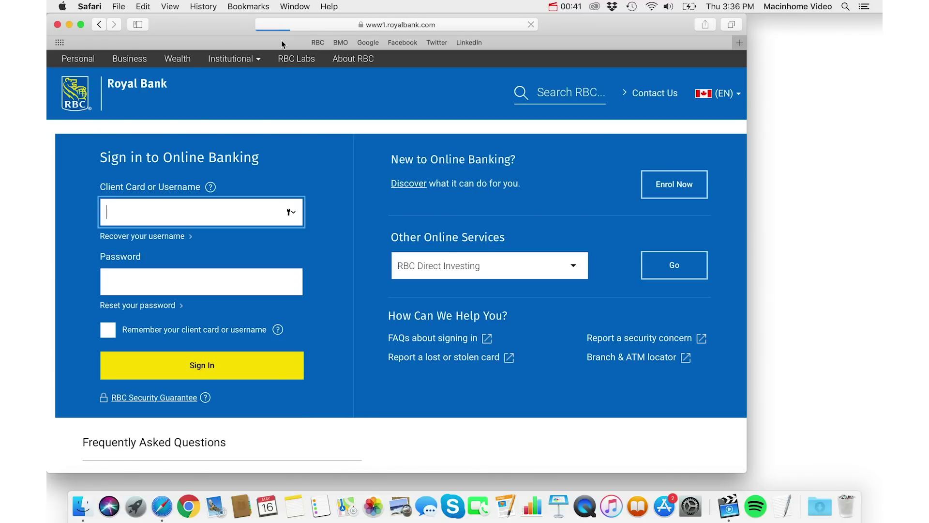
{"action": "left_click", "coordinate": [317, 42]}
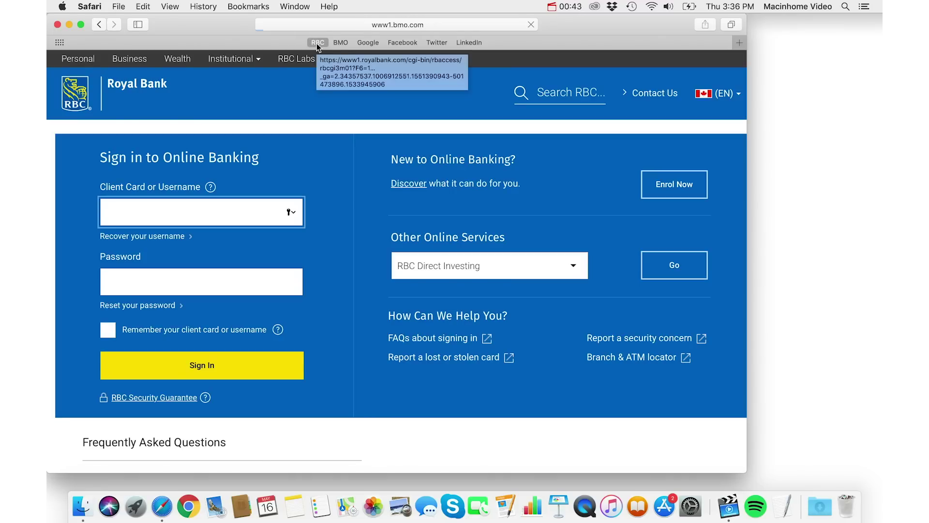
{"action": "left_click", "coordinate": [341, 42]}
{"action": "left_click", "coordinate": [372, 43]}
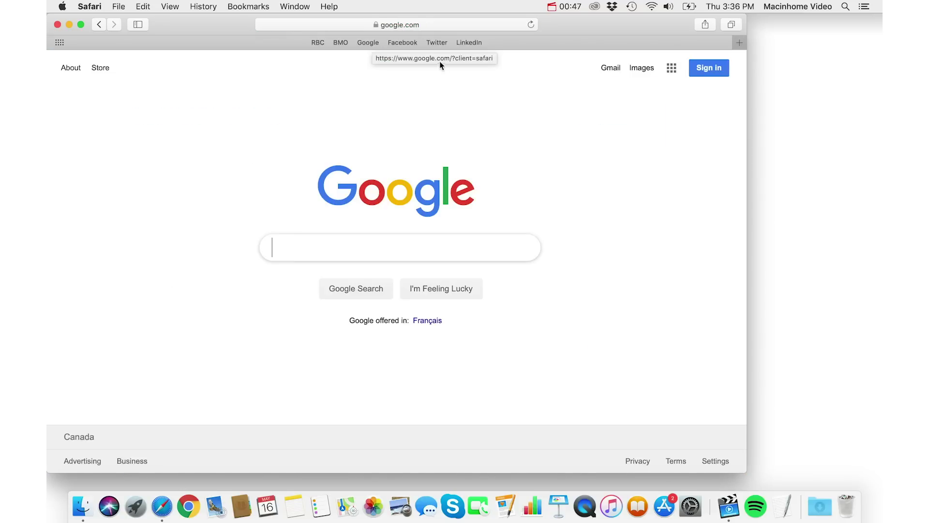
Step: Bring Safari back in a fresh window and load the Google favourite by typing 'g'
{"action": "key", "text": "super+w"}
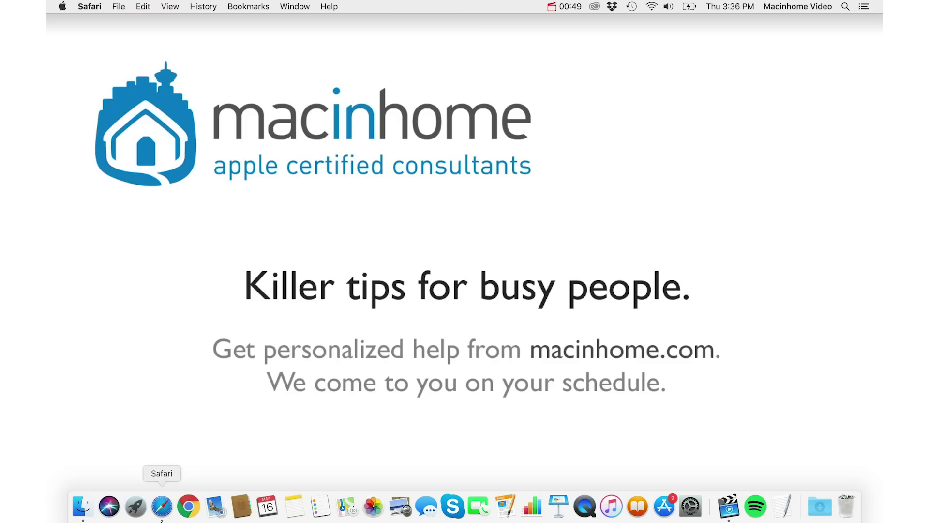
{"action": "left_click", "coordinate": [162, 506]}
{"action": "type", "text": "g"}
{"action": "key", "text": "Return"}
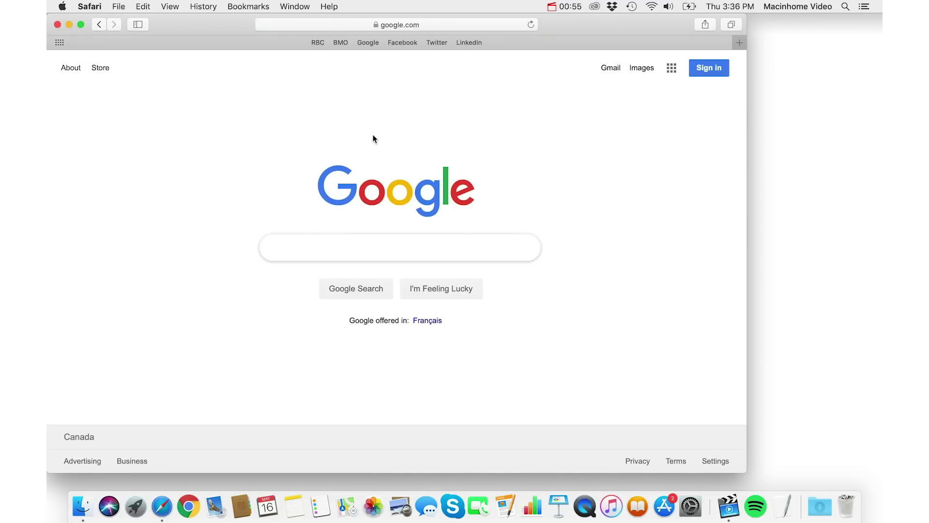
Step: Open three new tabs loading RBC, BMO and Google with Cmd+1/2/3, then switch between bank tabs
{"action": "key", "text": "super+t"}
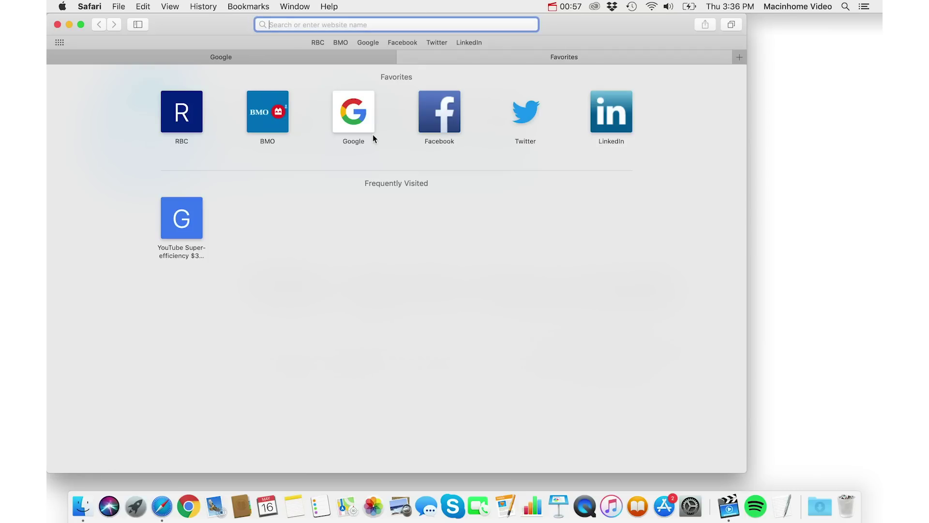
{"action": "key", "text": "super+1"}
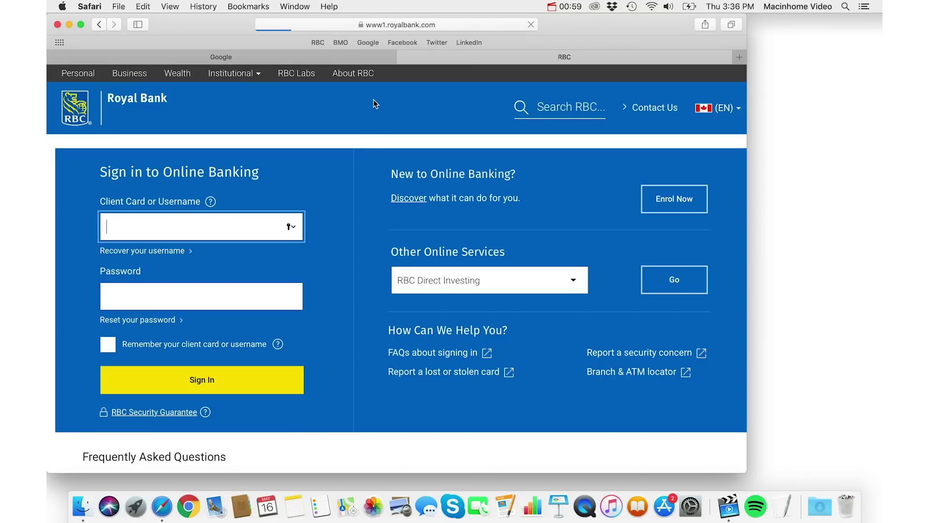
{"action": "key", "text": "super+t"}
{"action": "key", "text": "super+2"}
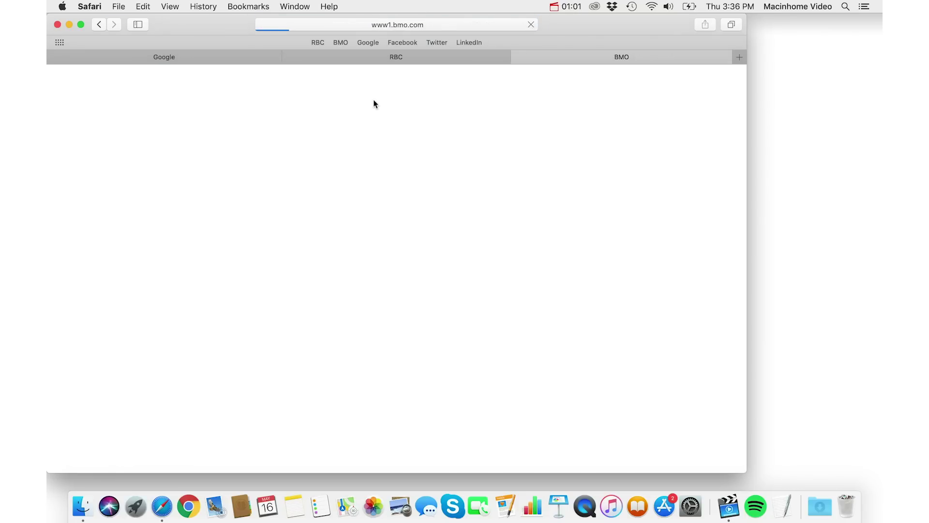
{"action": "key", "text": "super+t"}
{"action": "key", "text": "super+3"}
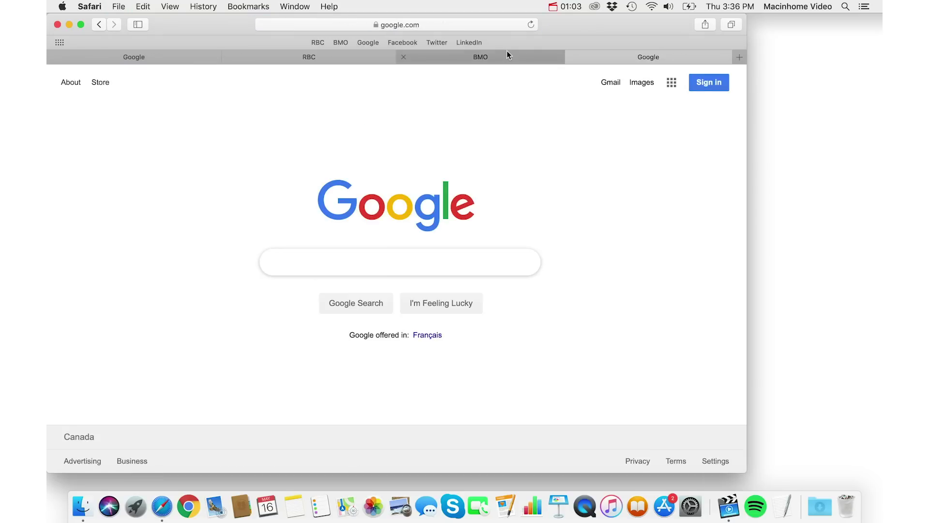
{"action": "left_click", "coordinate": [506, 57]}
{"action": "left_click", "coordinate": [306, 58]}
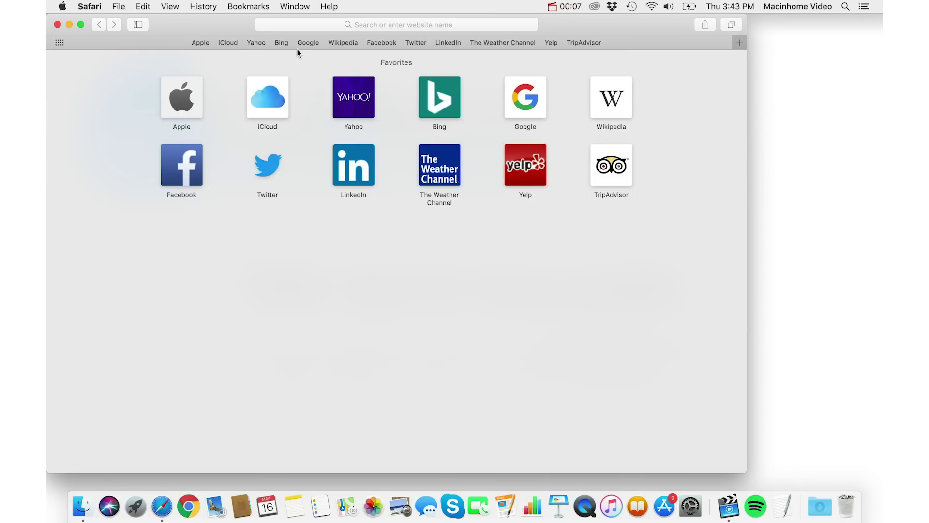
Step: Drag Bing, Wikipedia, Facebook, LinkedIn, The Weather Channel and other extras off the Favorites bar
{"action": "left_click_drag", "start_coordinate": [280, 44], "coordinate": [229, 24]}
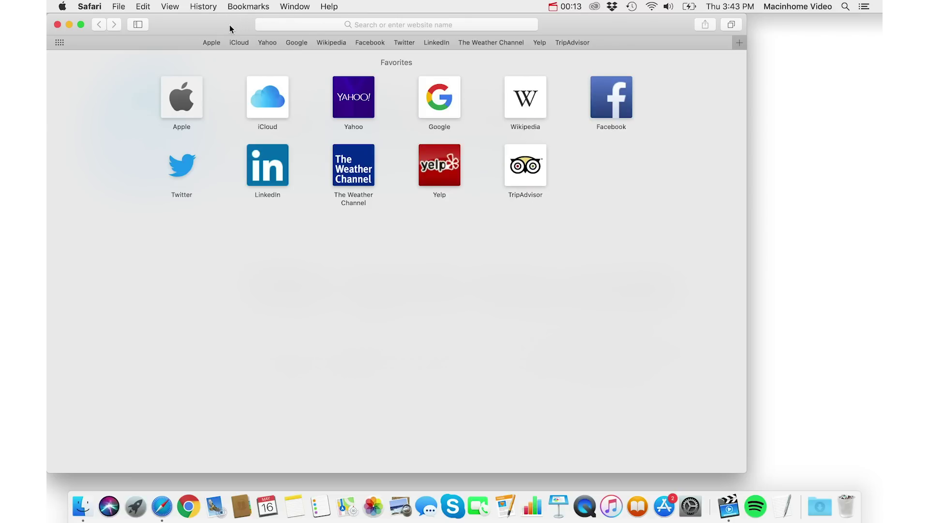
{"action": "left_click_drag", "start_coordinate": [332, 46], "coordinate": [401, 30]}
{"action": "left_click_drag", "start_coordinate": [465, 43], "coordinate": [462, 20]}
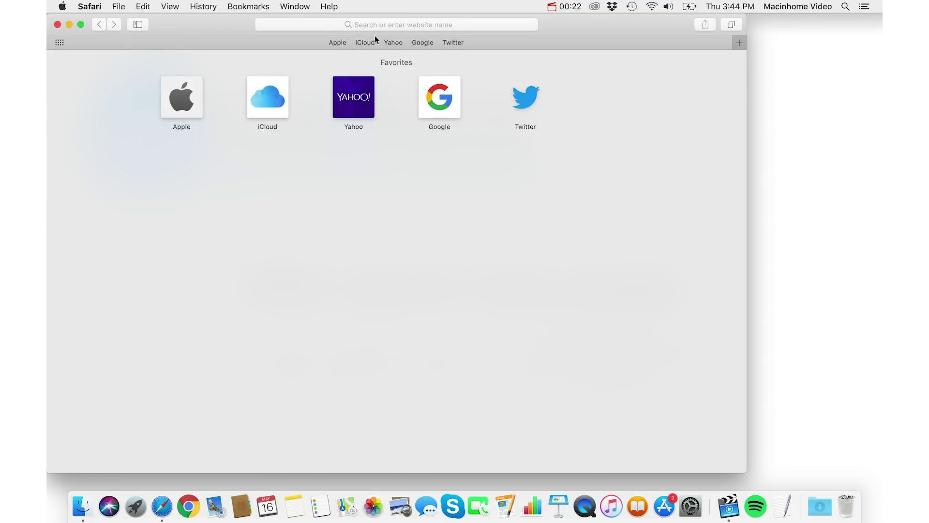
Step: Go to royalbank.com and open its online banking sign-in page
{"action": "left_click", "coordinate": [409, 24]}
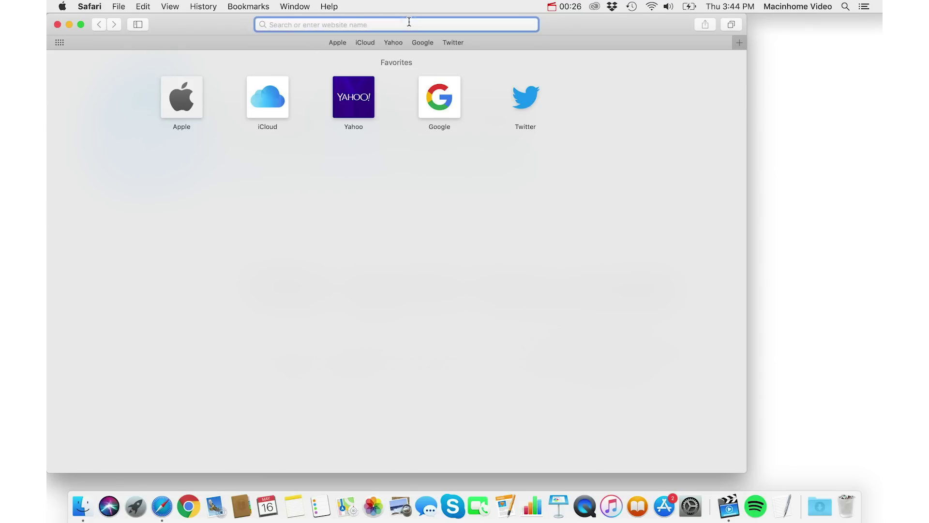
{"action": "type", "text": "royalbank.com"}
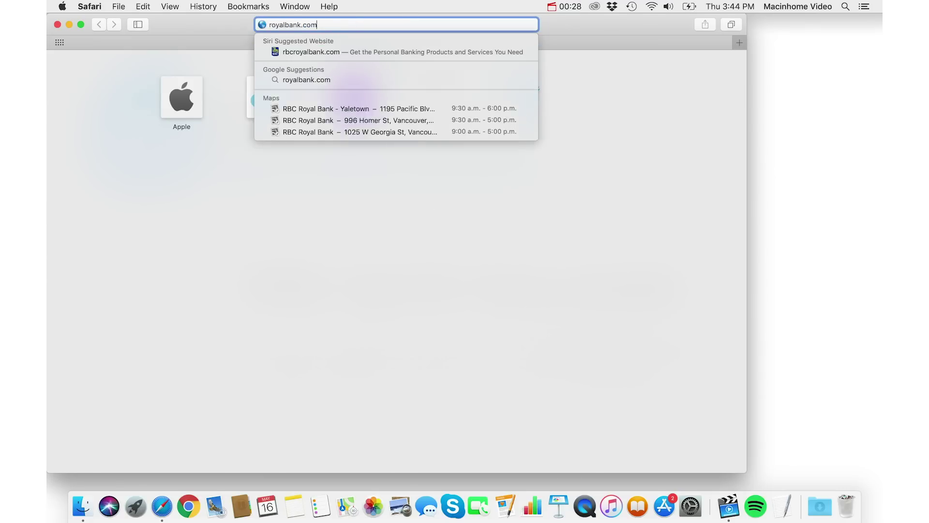
{"action": "key", "text": "Return"}
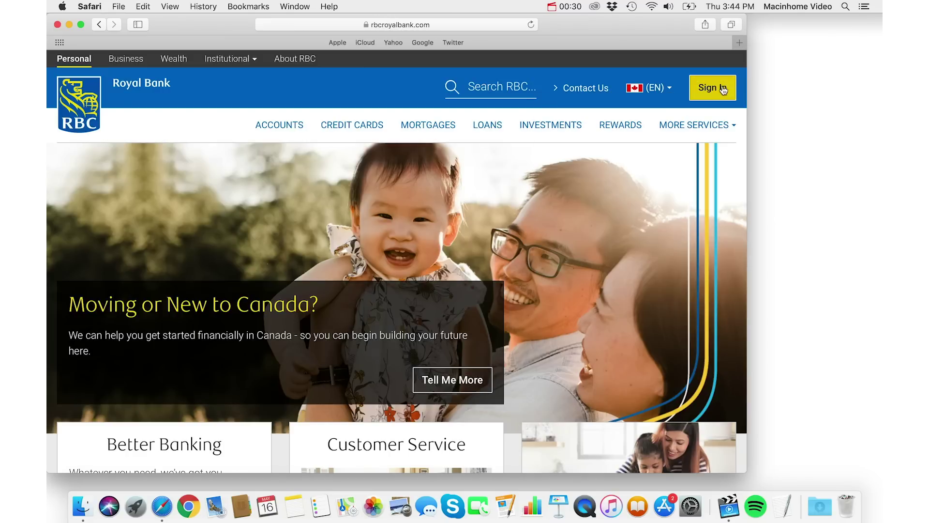
{"action": "left_click", "coordinate": [722, 89]}
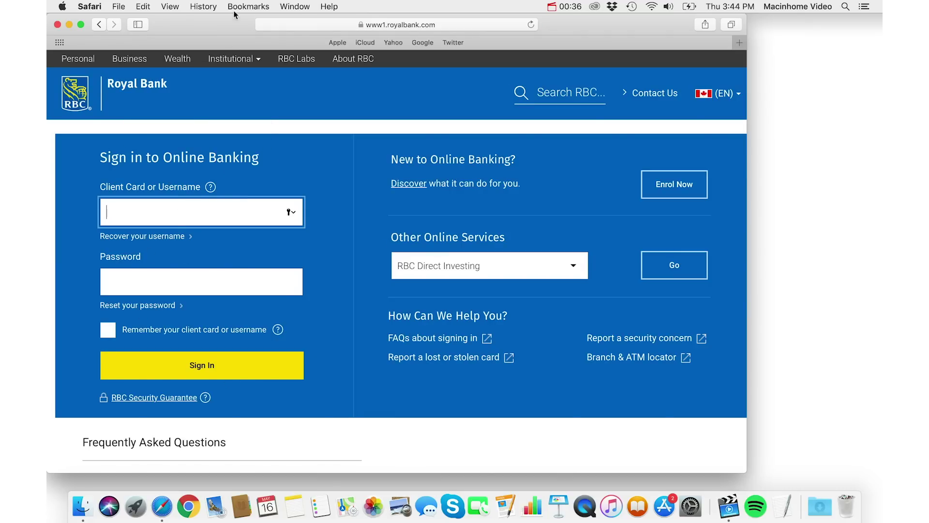
Step: Bookmark the sign-in page into Favorites as 'RBC' and move it to the first slot
{"action": "left_click", "coordinate": [248, 6]}
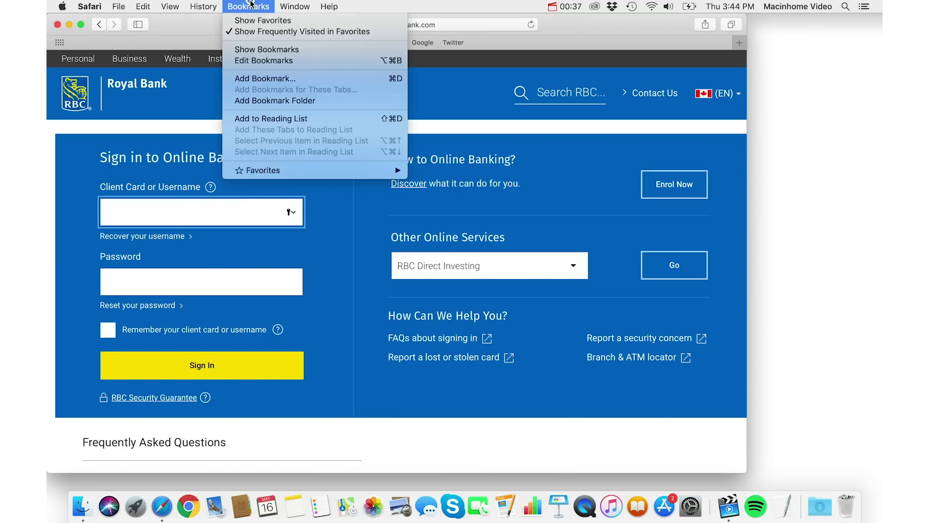
{"action": "left_click", "coordinate": [286, 83]}
{"action": "left_click", "coordinate": [319, 82]}
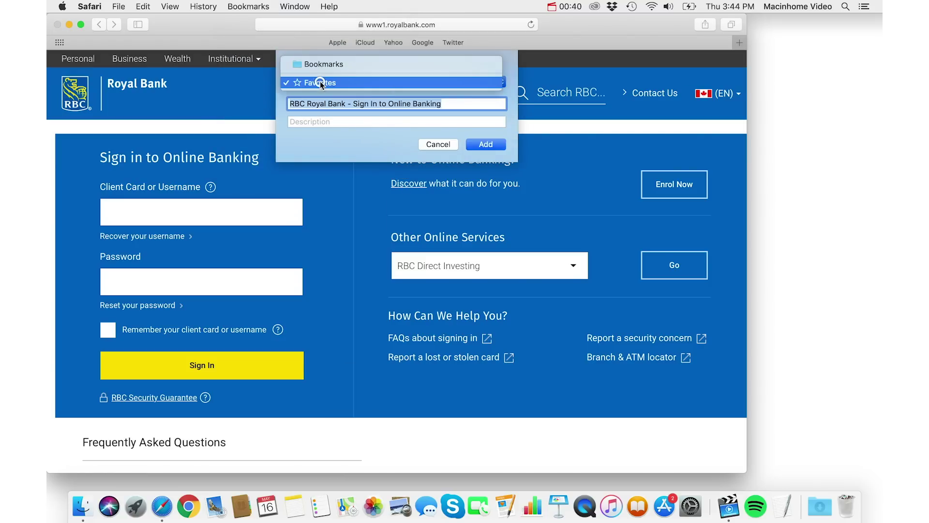
{"action": "left_click", "coordinate": [350, 84]}
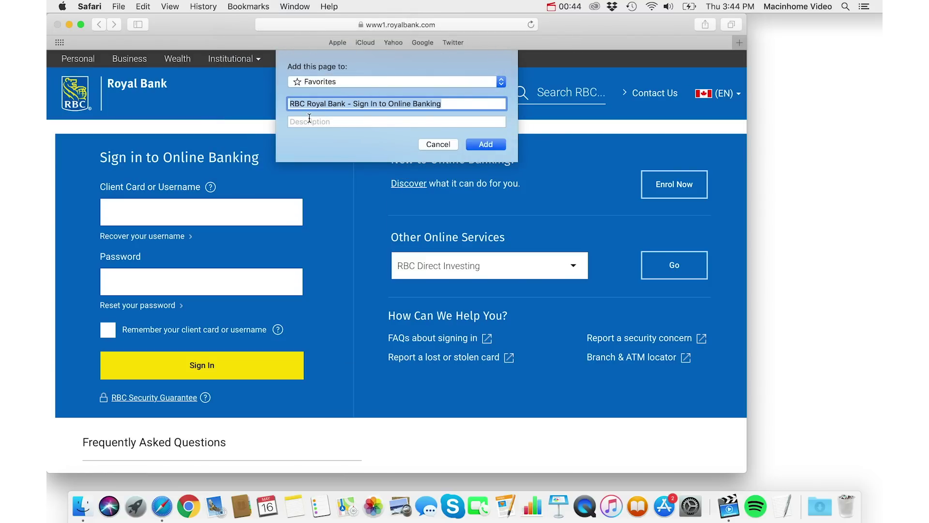
{"action": "type", "text": "RBC"}
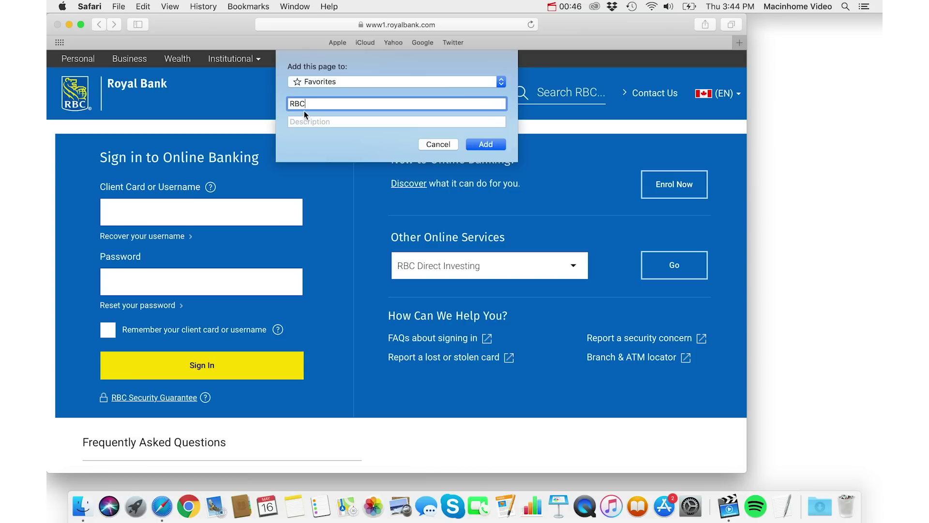
{"action": "left_click", "coordinate": [487, 145]}
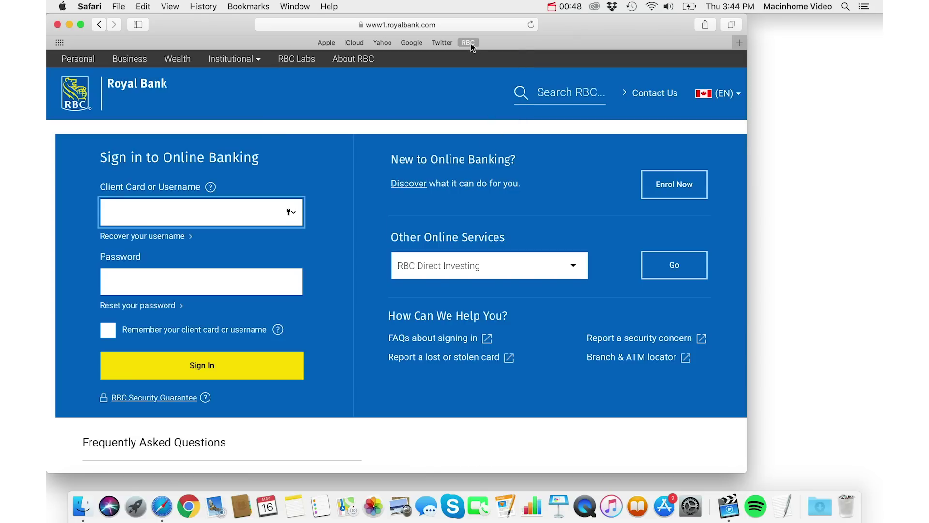
{"action": "left_click_drag", "start_coordinate": [471, 44], "coordinate": [327, 40]}
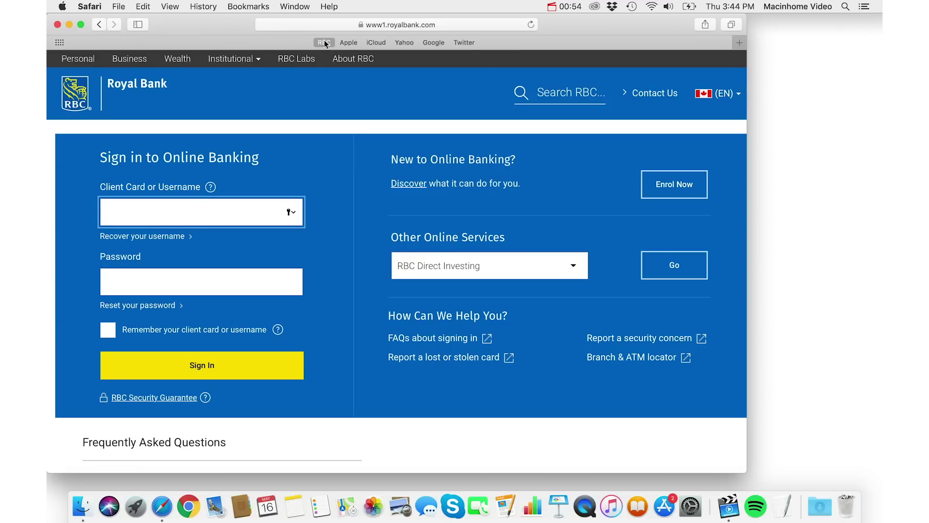
Step: Go to cbc.ca and drag its address into the Favorites bar
{"action": "left_click", "coordinate": [422, 25]}
{"action": "type", "text": "cbc"}
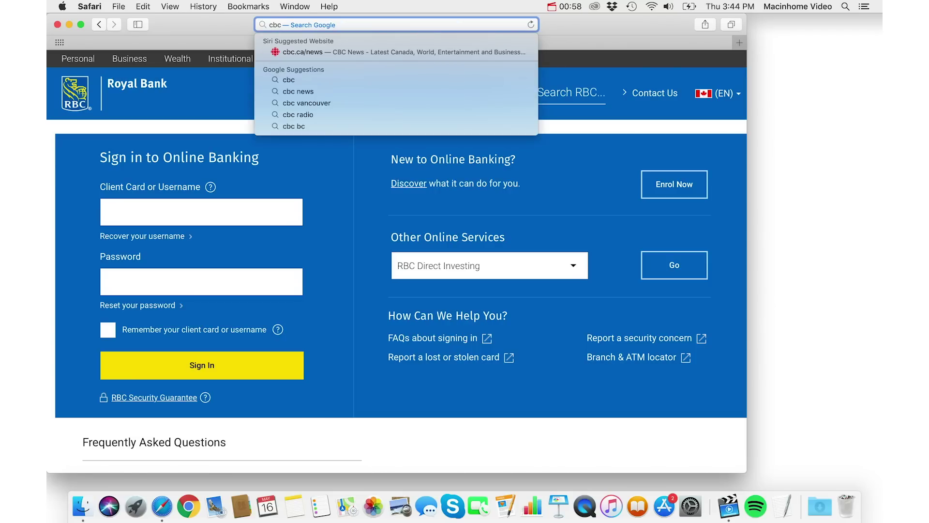
{"action": "type", "text": ".ca"}
{"action": "key", "text": "Return"}
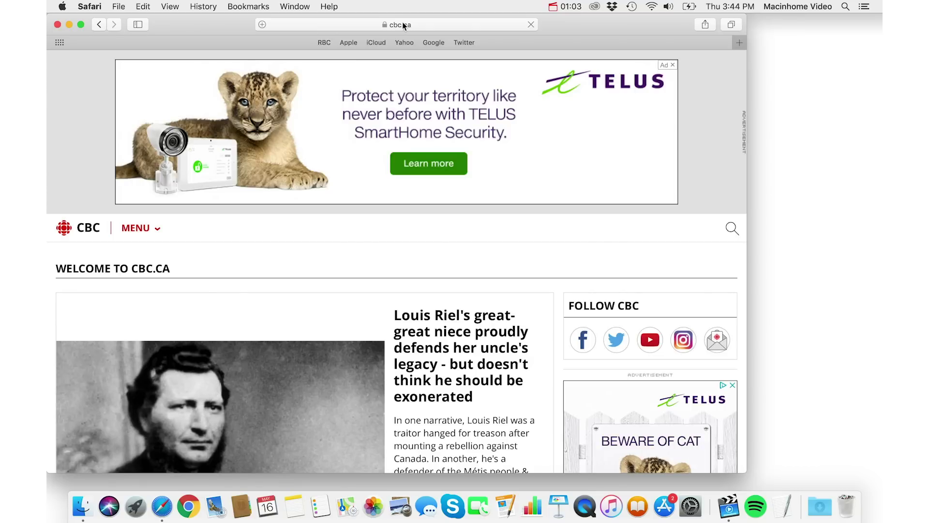
{"action": "left_click", "coordinate": [404, 22]}
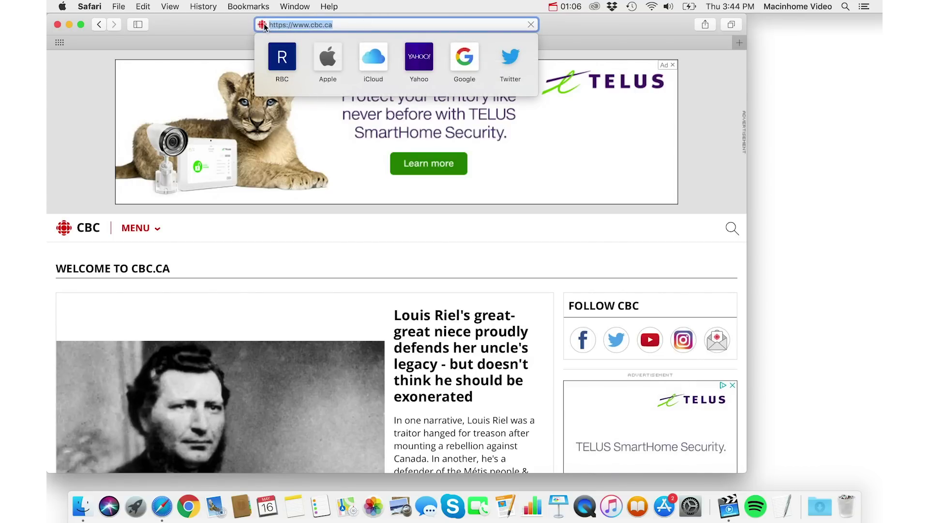
{"action": "left_click_drag", "start_coordinate": [262, 26], "coordinate": [247, 43]}
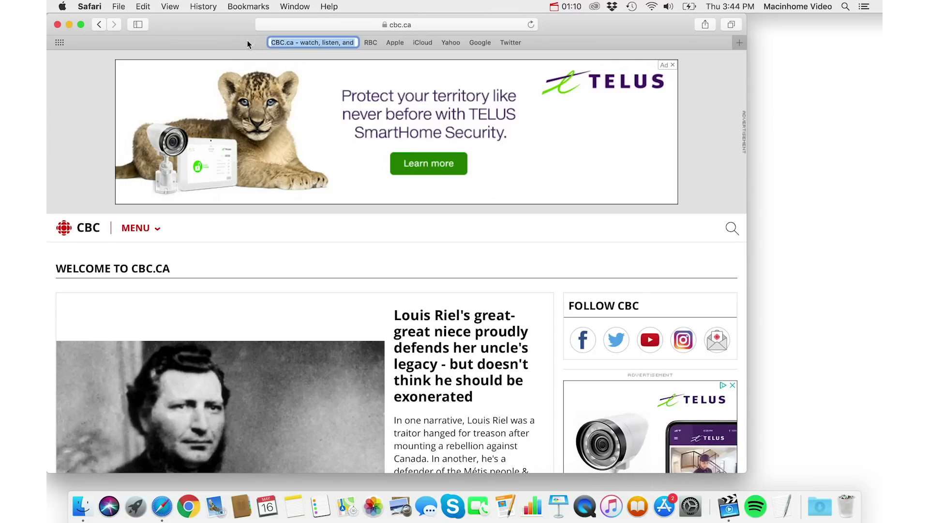
Step: Rename the new favourite 'CBC', place it between iCloud and Yahoo, then open CBC and RBC
{"action": "key", "text": "Right"}
{"action": "key", "text": "alt+Left"}
{"action": "key", "text": "alt+Left"}
{"action": "key", "text": "alt+Left"}
{"action": "key", "text": "alt+Left"}
{"action": "key", "text": "alt+Left"}
{"action": "key", "text": "alt+Left"}
{"action": "key", "text": "alt+Left"}
{"action": "key", "text": "alt+Left"}
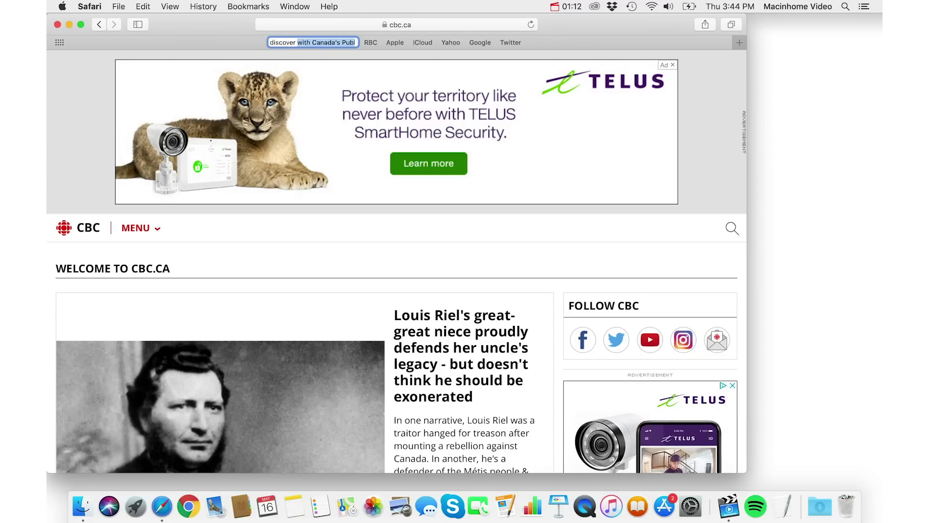
{"action": "key", "text": "shift+super+Right"}
{"action": "key", "text": "BackSpace"}
{"action": "key", "text": "BackSpace"}
{"action": "key", "text": "BackSpace"}
{"action": "key", "text": "BackSpace"}
{"action": "key", "text": "BackSpace"}
{"action": "key", "text": "BackSpace"}
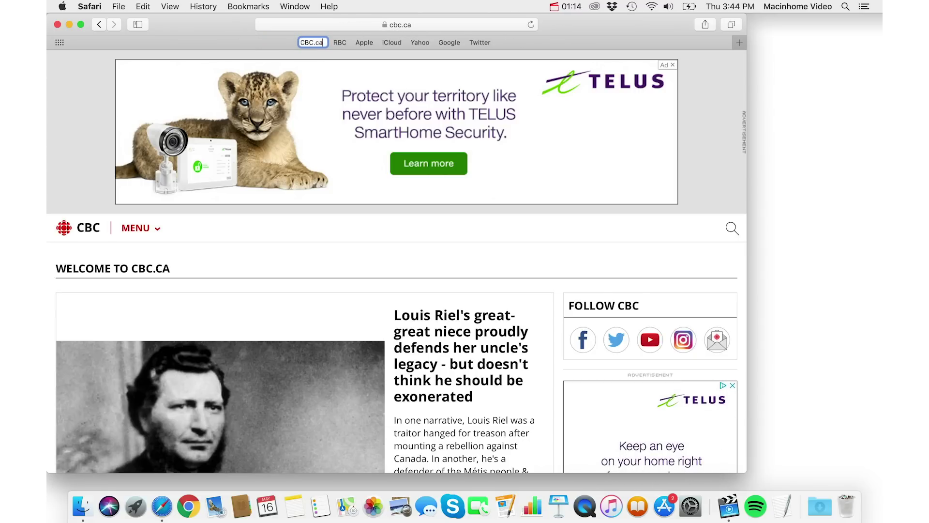
{"action": "key", "text": "Return"}
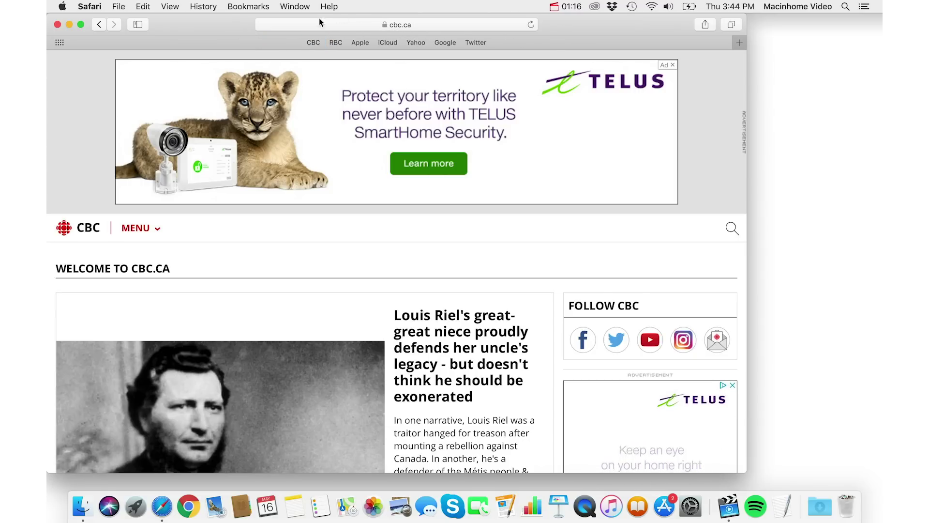
{"action": "left_click_drag", "start_coordinate": [314, 42], "coordinate": [393, 42]}
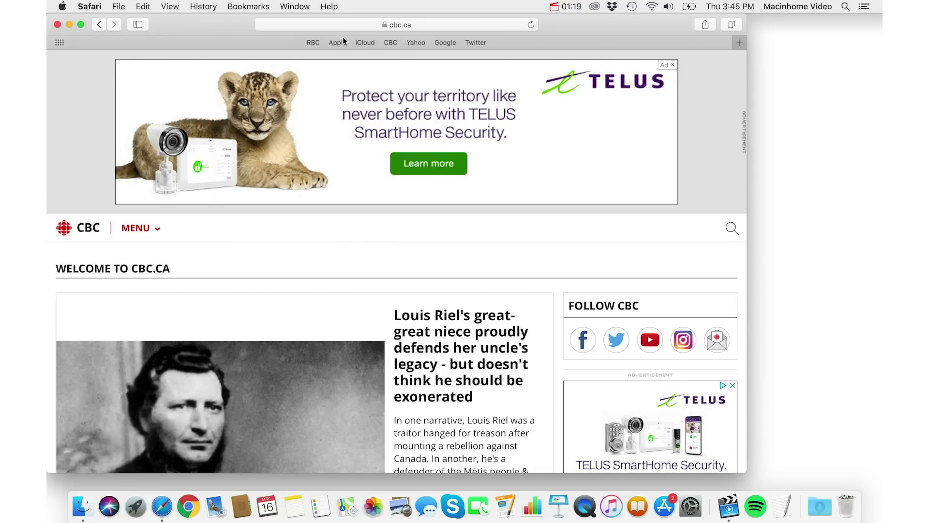
{"action": "left_click", "coordinate": [388, 43]}
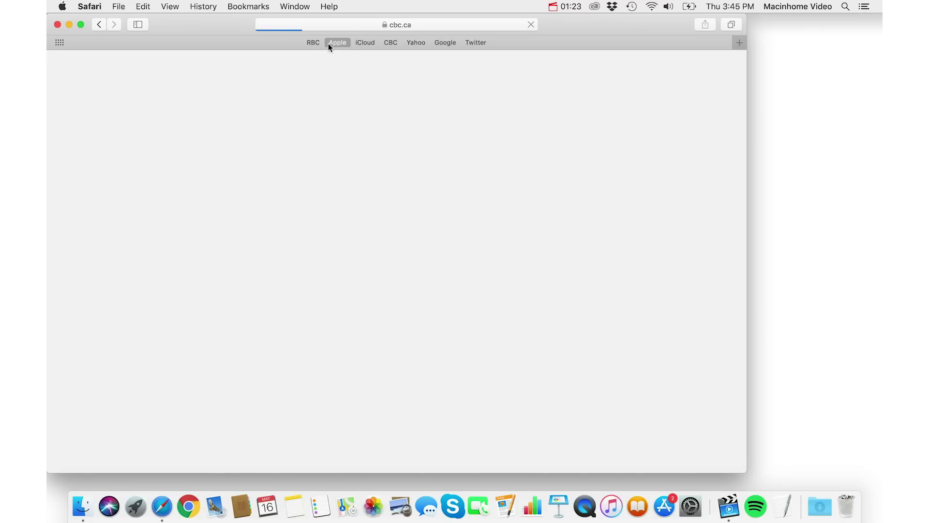
{"action": "left_click", "coordinate": [315, 43]}
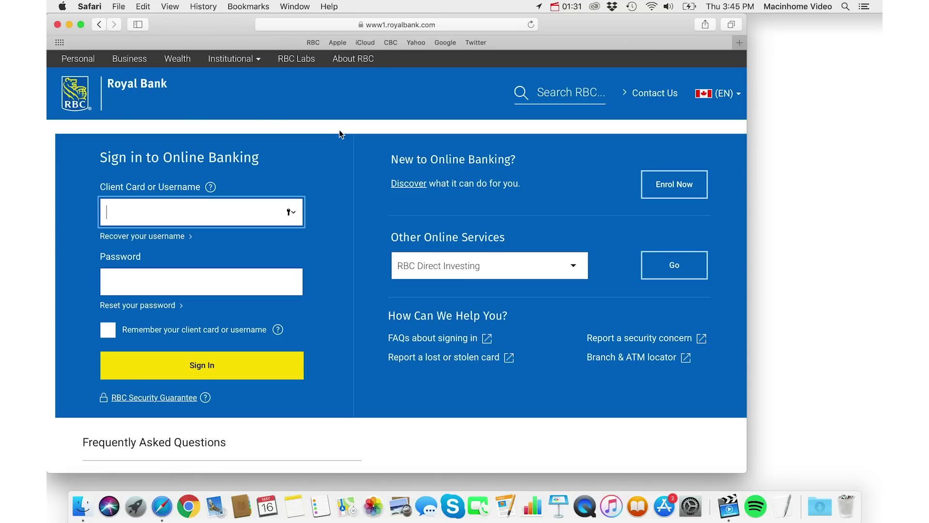
{"action": "left_click", "coordinate": [90, 7]}
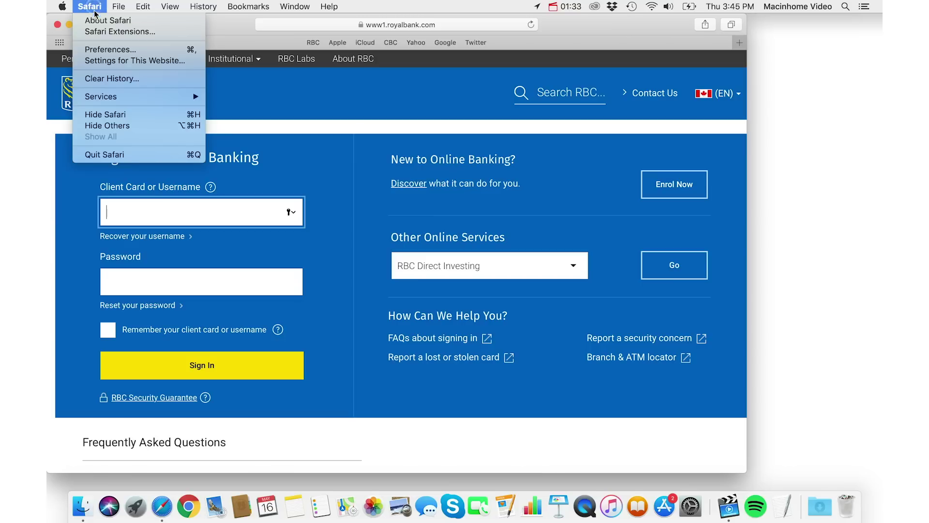
{"action": "left_click", "coordinate": [122, 50]}
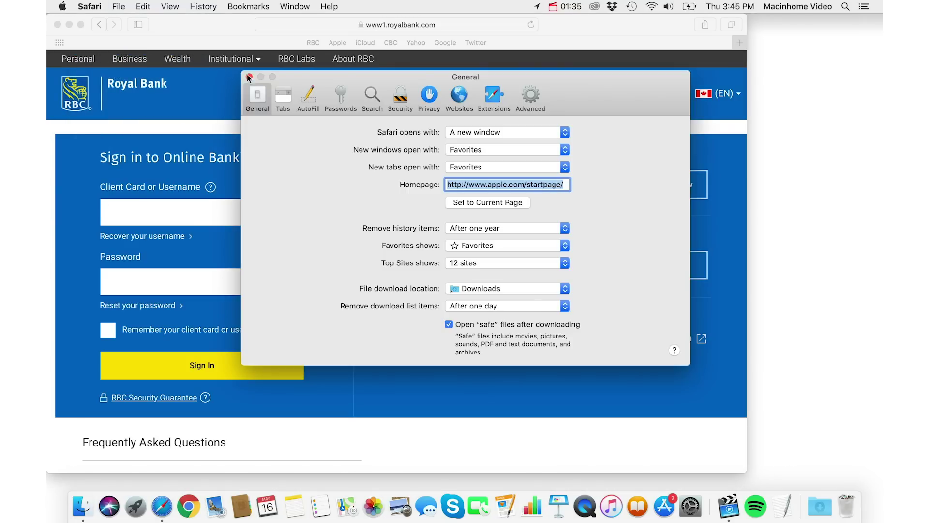
{"action": "left_click", "coordinate": [284, 98]}
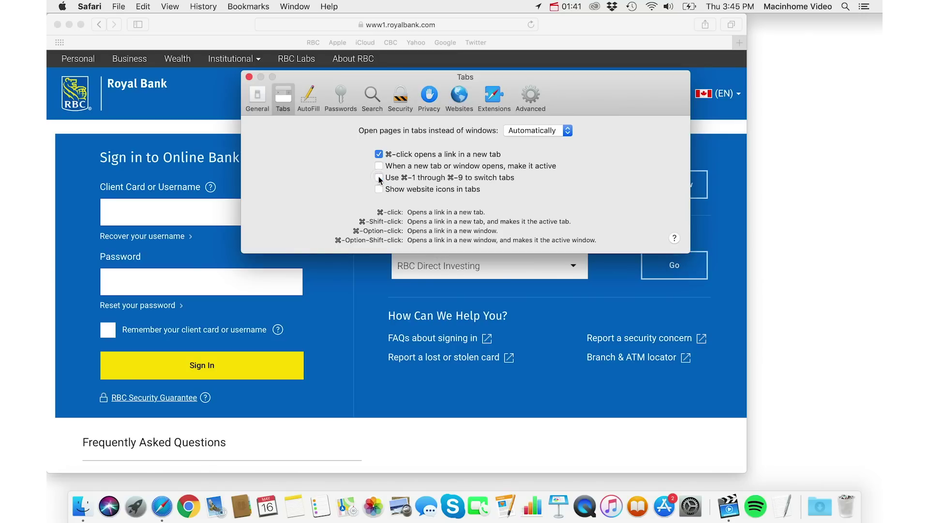
{"action": "left_click", "coordinate": [250, 77]}
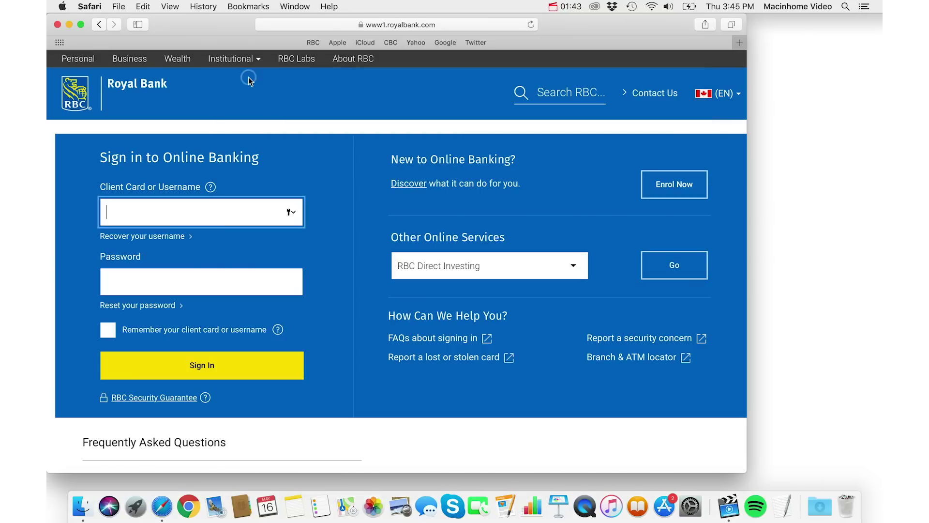
Step: Visit the RBC, apple.com and iCloud bookmarks from the Favorites bar, one after another
{"action": "left_click", "coordinate": [313, 43]}
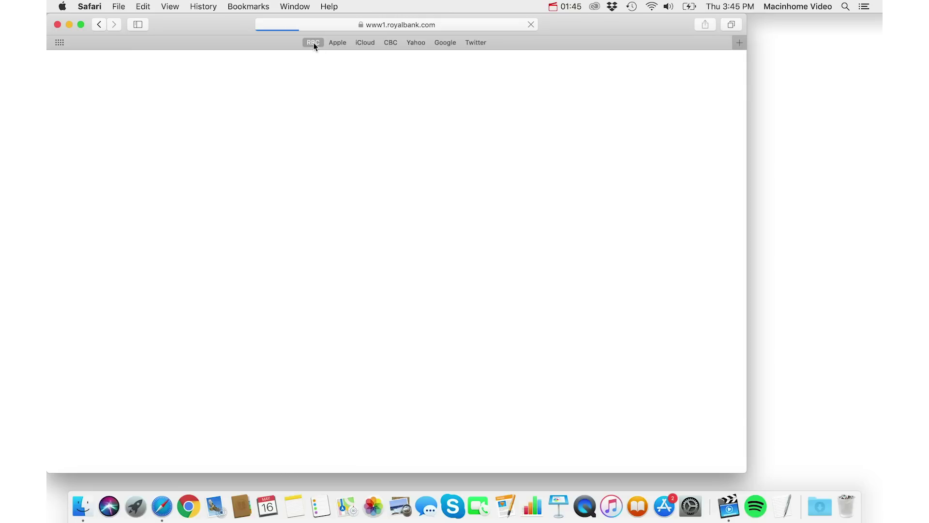
{"action": "left_click", "coordinate": [337, 43]}
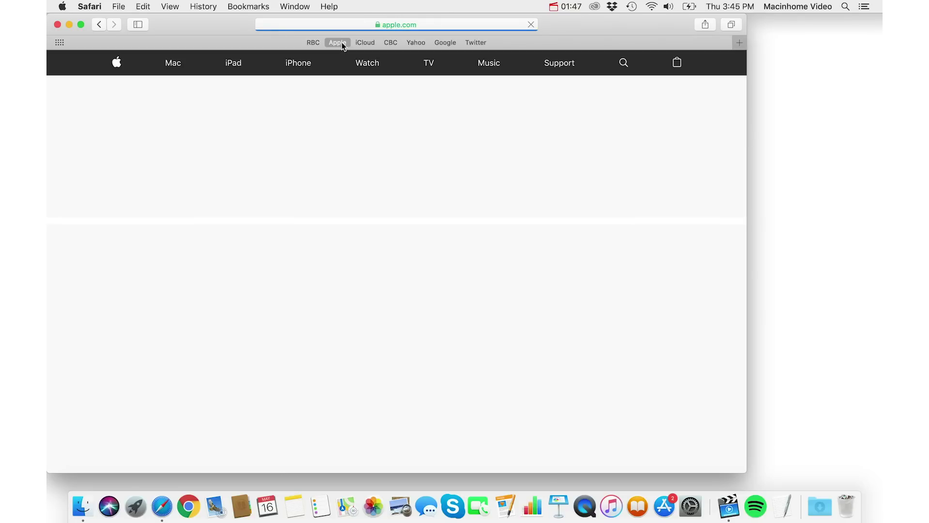
{"action": "left_click", "coordinate": [365, 42]}
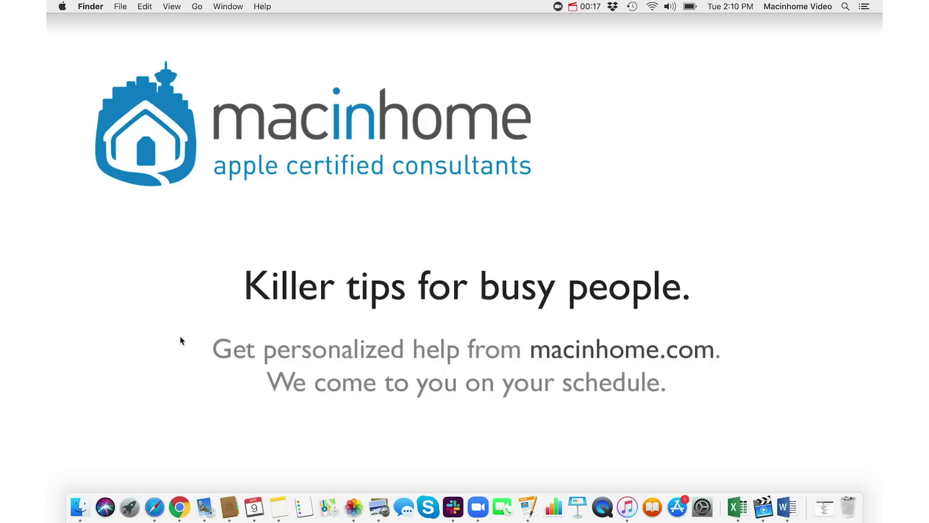
Step: Use the Cmd+Tab switcher to quit Preview, Photos, Calendar, Contacts, Mail, Excel, Word and Pages
{"action": "key", "text": "super+Tab"}
{"action": "key", "text": "super+Tab"}
{"action": "key", "text": "super+Tab"}
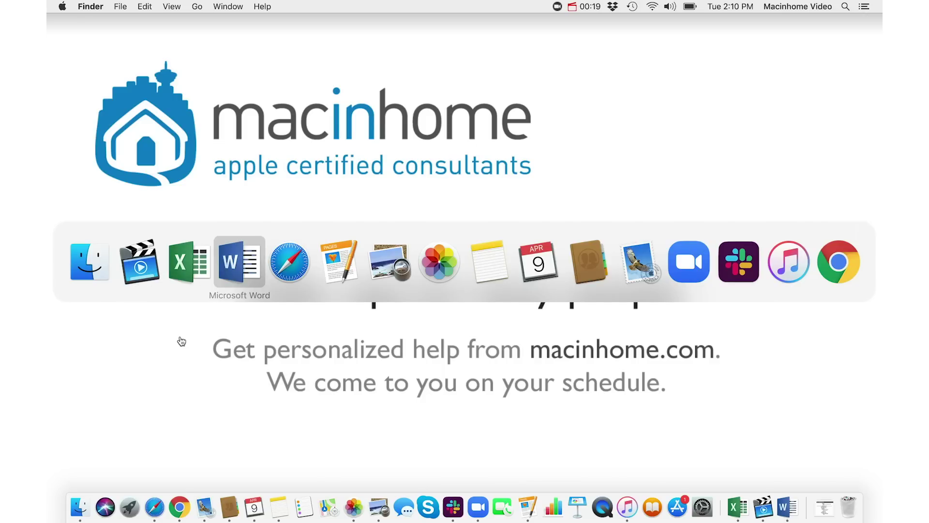
{"action": "key", "text": "super+Tab"}
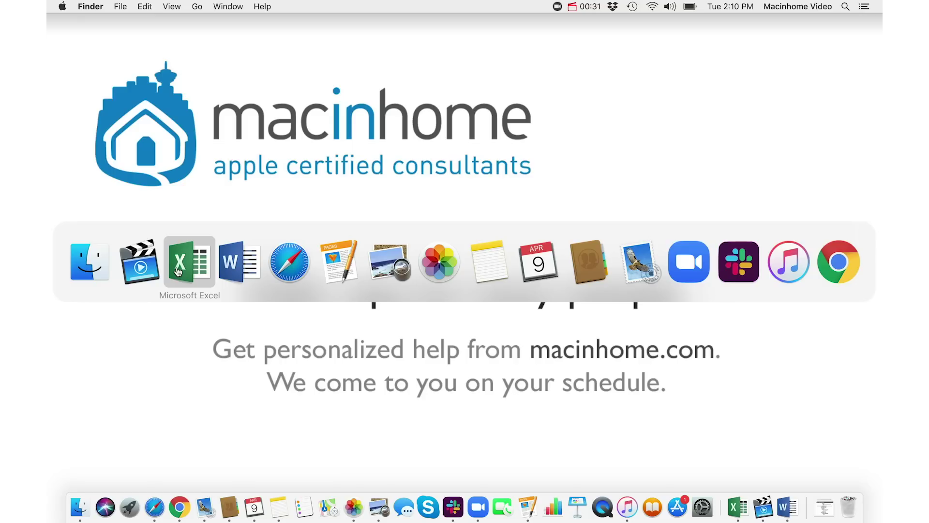
{"action": "key", "text": "super+Tab"}
{"action": "key", "text": "super+Tab"}
{"action": "key", "text": "super+Tab"}
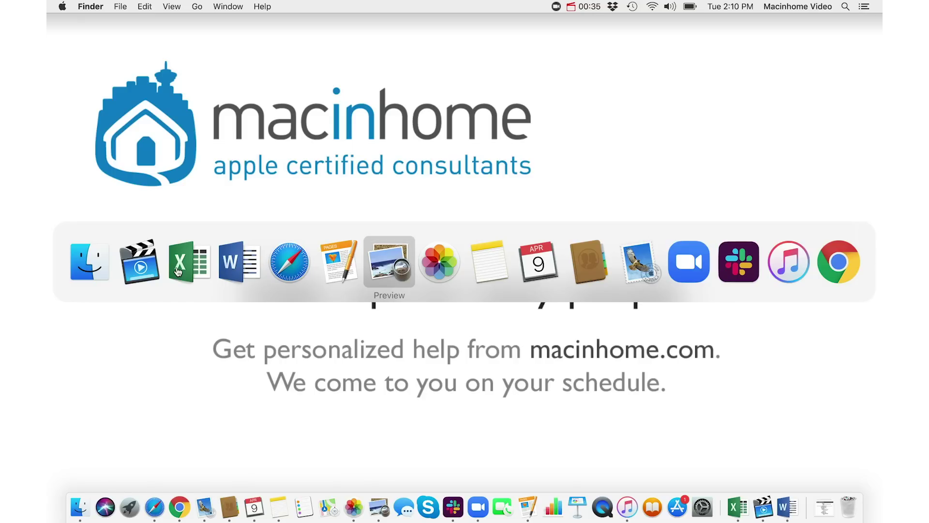
{"action": "key", "text": "super+q"}
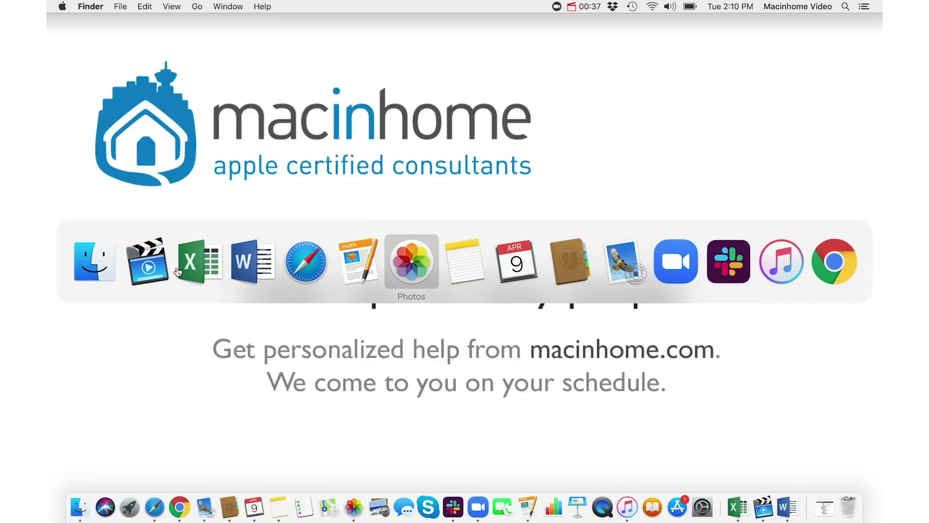
{"action": "key", "text": "super+q"}
{"action": "key", "text": "super+Tab"}
{"action": "key", "text": "super+q"}
{"action": "key", "text": "super+q"}
{"action": "key", "text": "super+q"}
{"action": "key", "text": "super+Tab"}
{"action": "key", "text": "super+Tab"}
{"action": "key", "text": "super+Tab"}
{"action": "key", "text": "super+Tab"}
{"action": "key", "text": "super+Tab"}
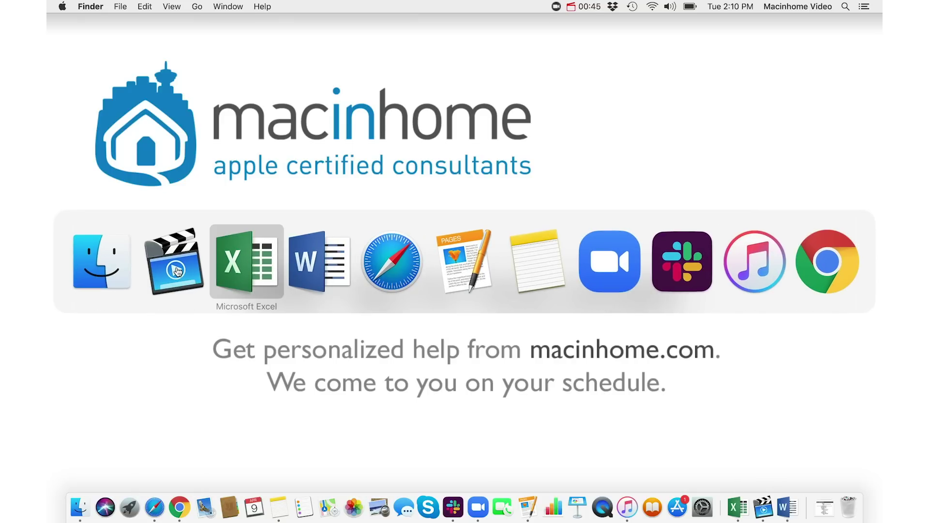
{"action": "key", "text": "super+q"}
{"action": "key", "text": "super+q"}
{"action": "key", "text": "super+Tab"}
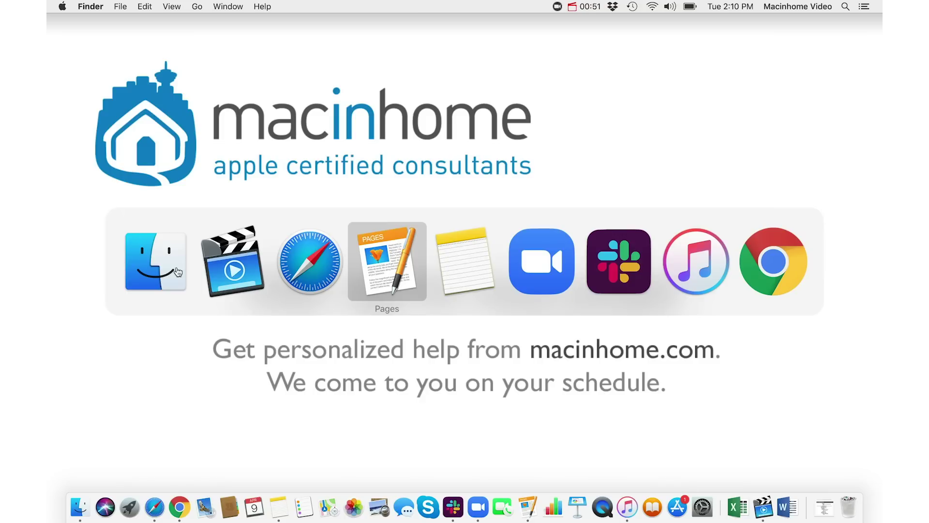
{"action": "key", "text": "super+q"}
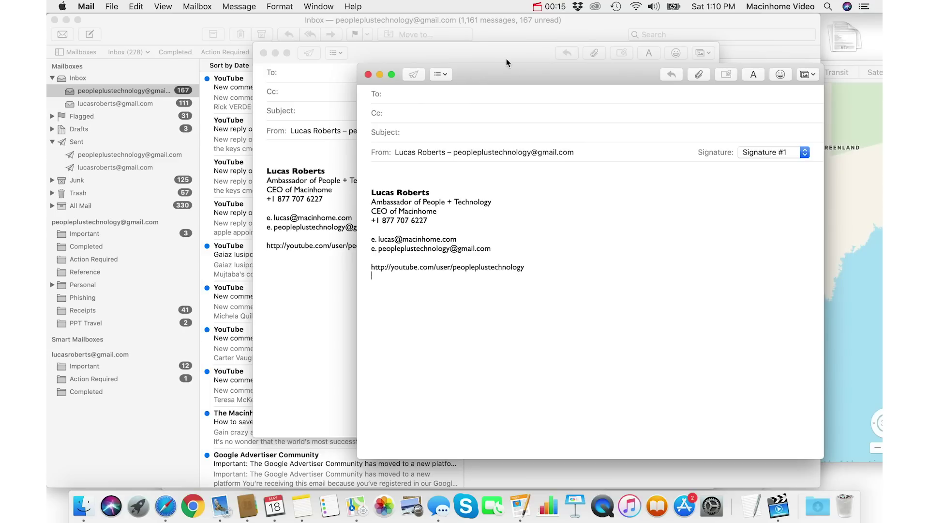
Step: Move the new message windows aside, minimize and restore the inbox, then centre the compose window
{"action": "left_click_drag", "start_coordinate": [515, 74], "coordinate": [505, 80]}
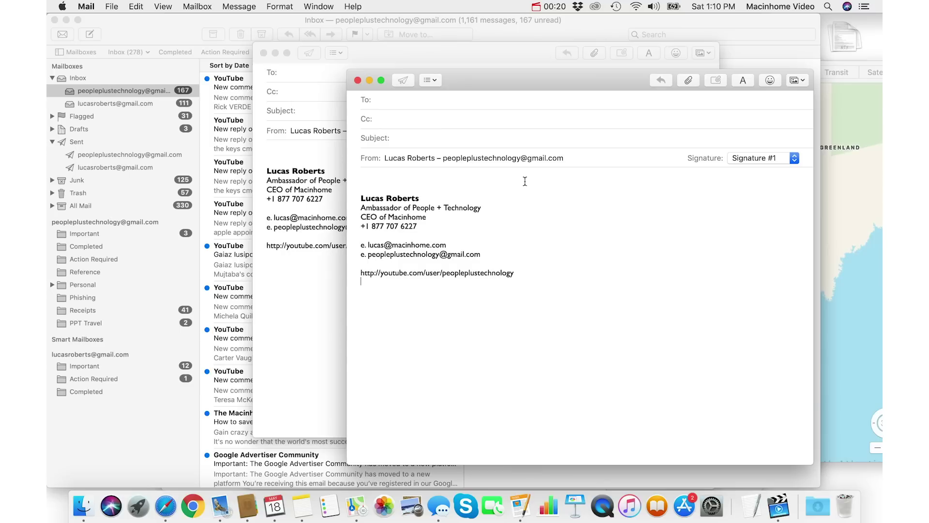
{"action": "left_click_drag", "start_coordinate": [476, 79], "coordinate": [649, 191]}
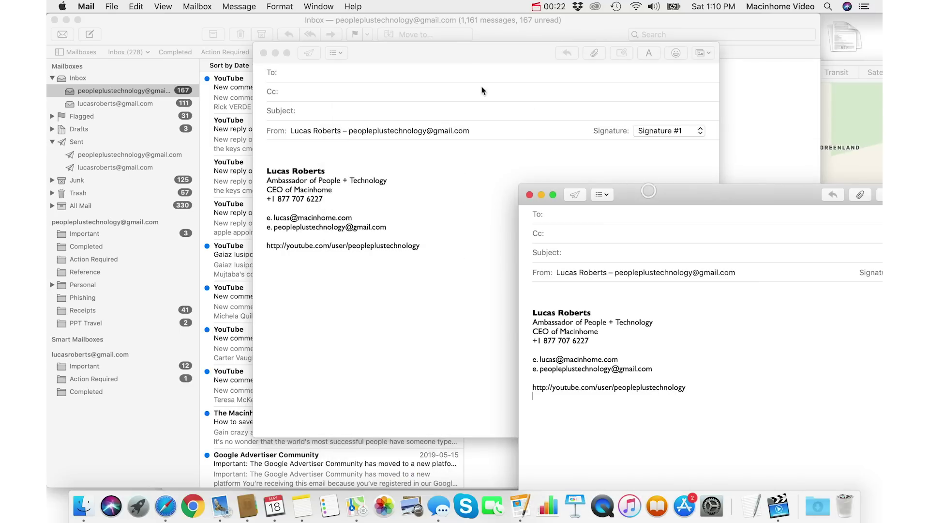
{"action": "left_click", "coordinate": [106, 20]}
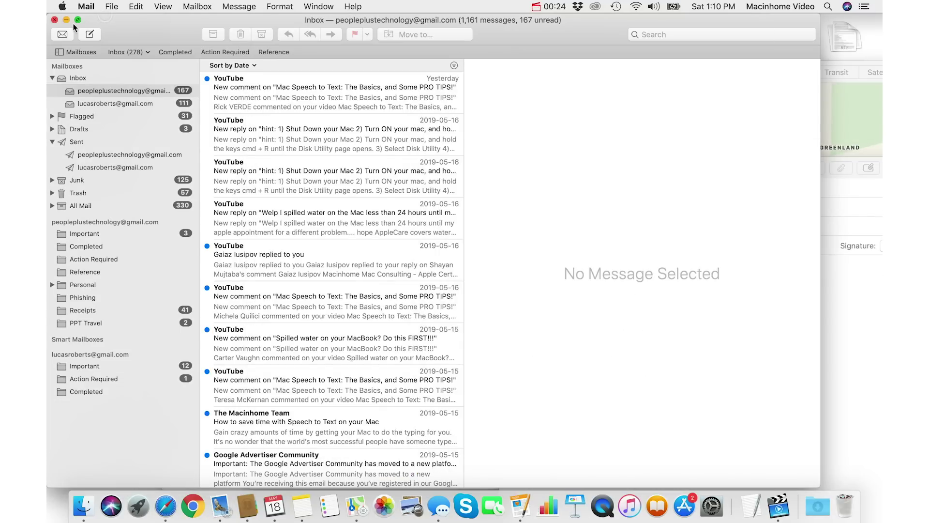
{"action": "left_click", "coordinate": [65, 20]}
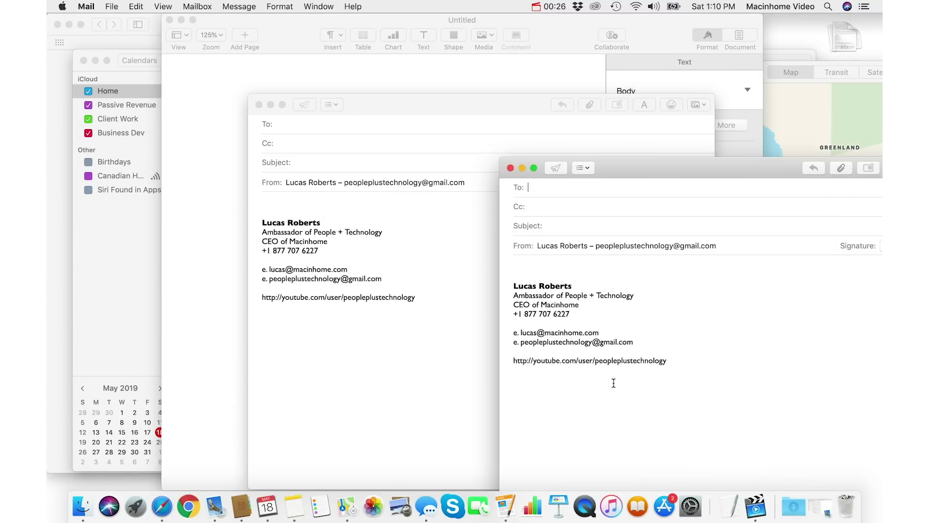
{"action": "left_click", "coordinate": [827, 512]}
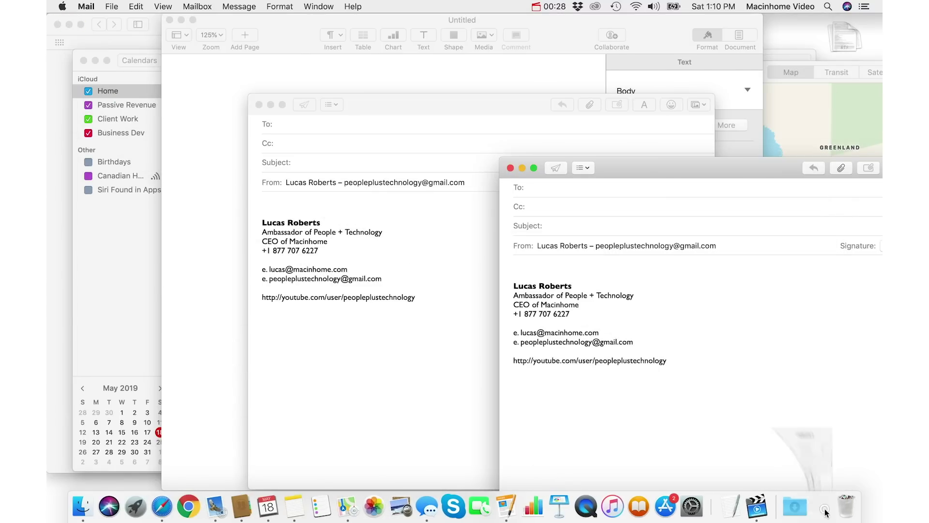
{"action": "left_click", "coordinate": [852, 378]}
{"action": "left_click_drag", "start_coordinate": [635, 175], "coordinate": [399, 66]}
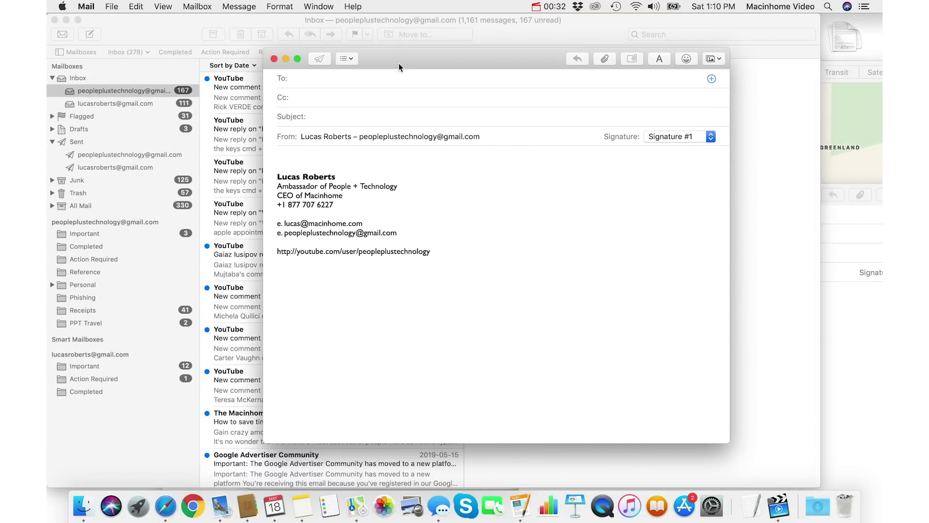
Step: Open the Desktop folder in Finder with Shift-Cmd-D, reposition the window, then close it
{"action": "left_click", "coordinate": [80, 507]}
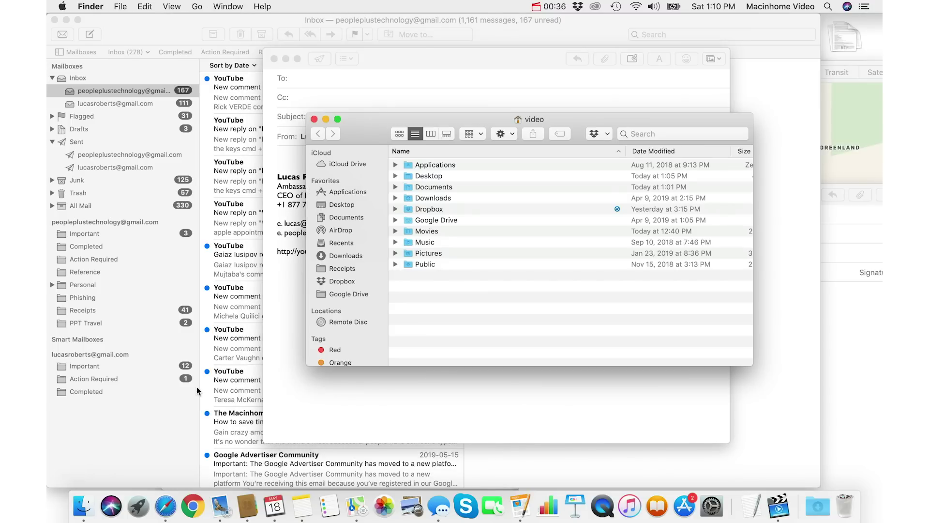
{"action": "key", "text": "super+shift+d"}
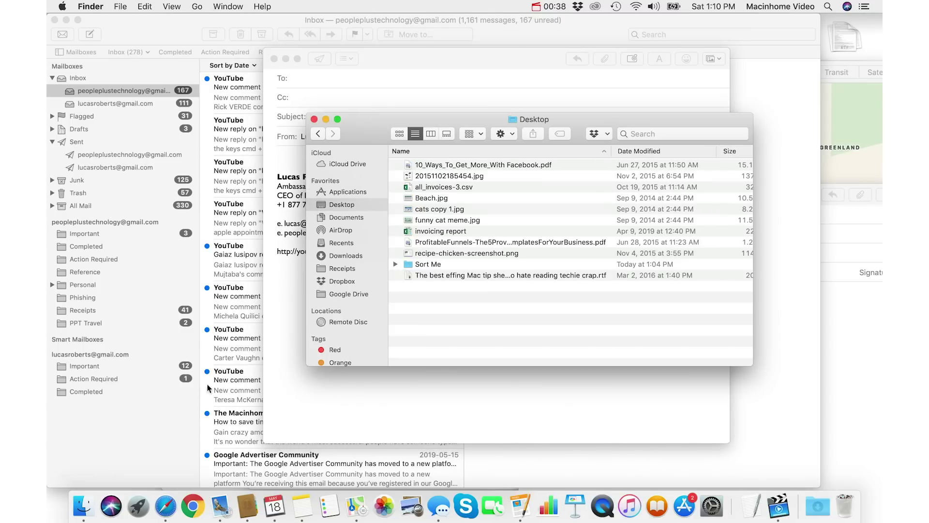
{"action": "left_click_drag", "start_coordinate": [356, 121], "coordinate": [552, 136]}
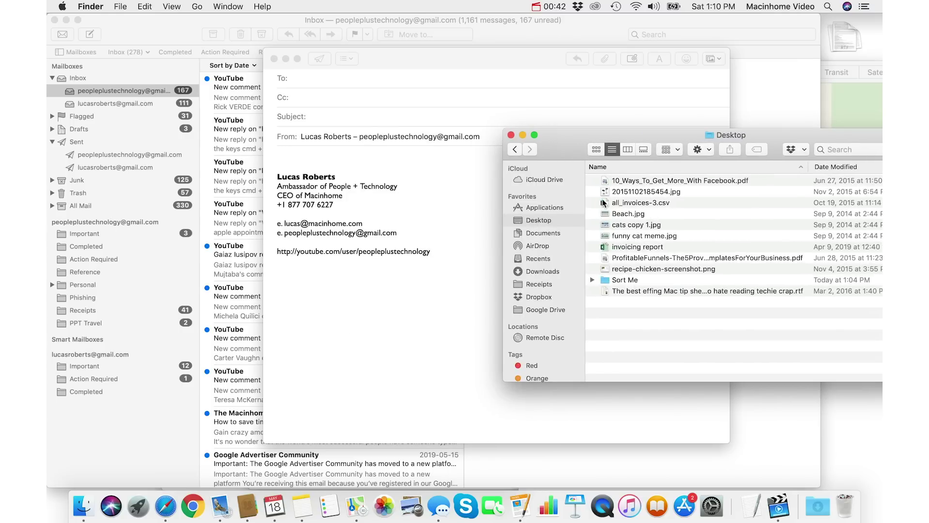
{"action": "left_click_drag", "start_coordinate": [568, 151], "coordinate": [586, 198]}
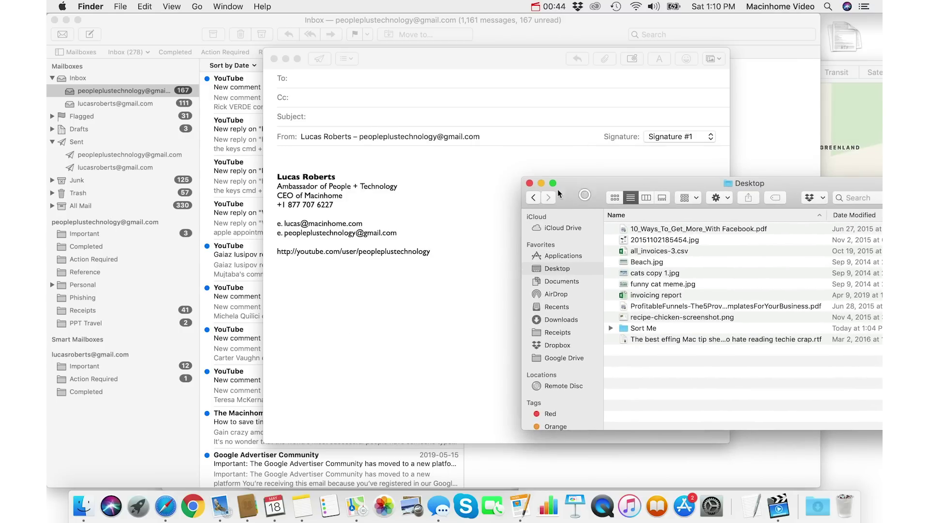
{"action": "left_click", "coordinate": [530, 184]}
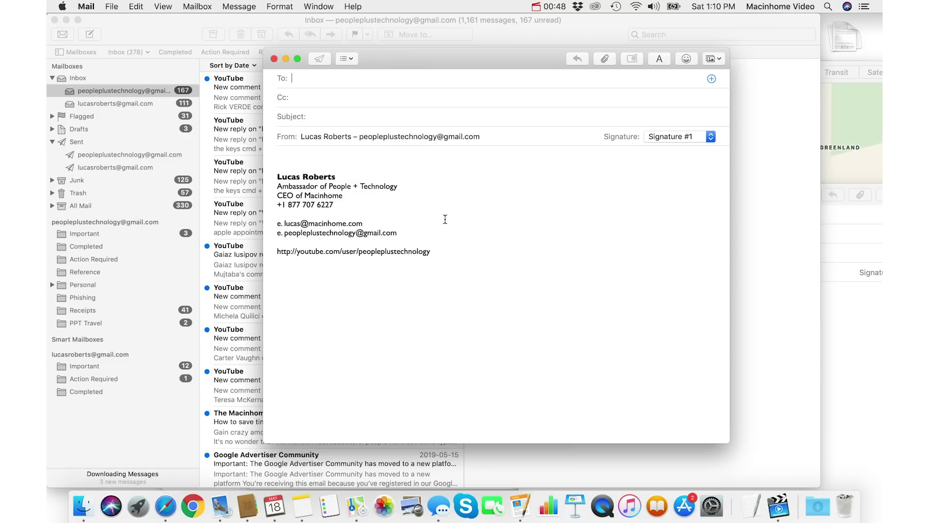
Step: Reopen the Desktop folder window from Finder and move it to the upper right
{"action": "key", "text": "super+Tab"}
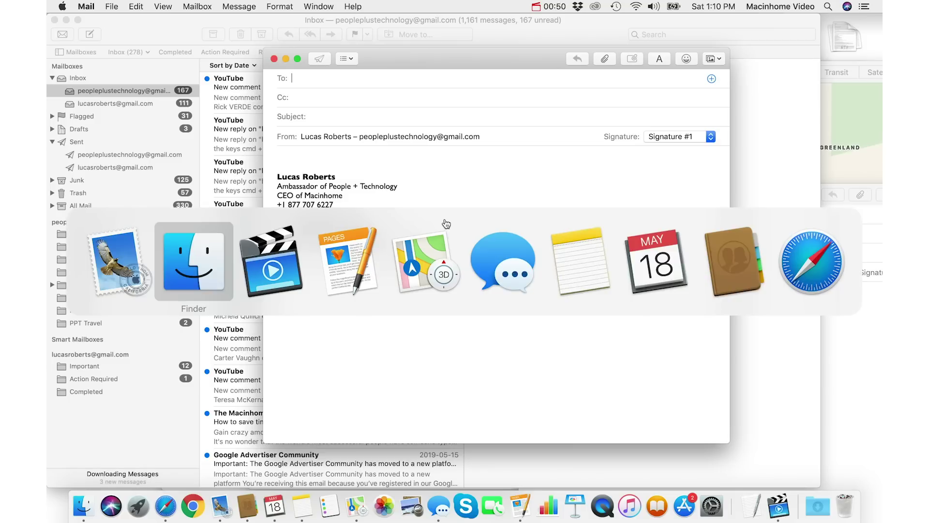
{"action": "key", "text": "shift+super+d"}
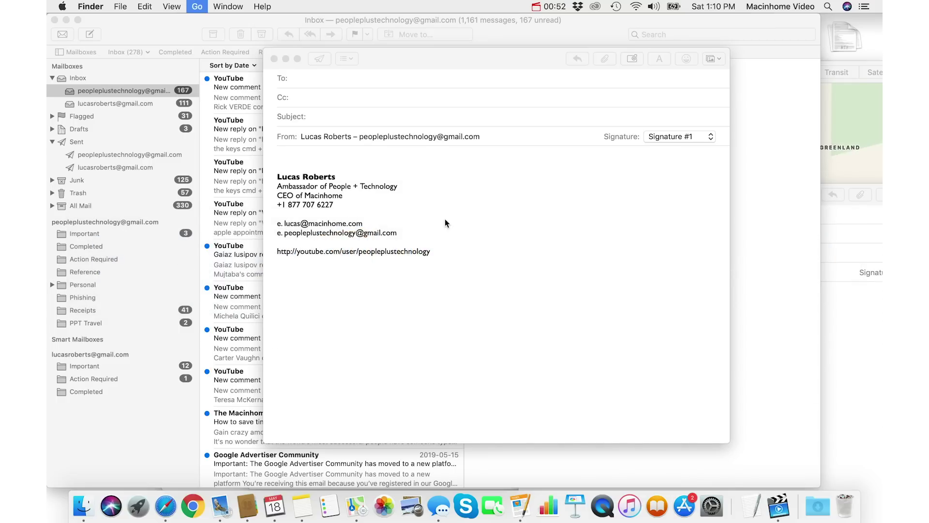
{"action": "left_click_drag", "start_coordinate": [503, 186], "coordinate": [617, 104]}
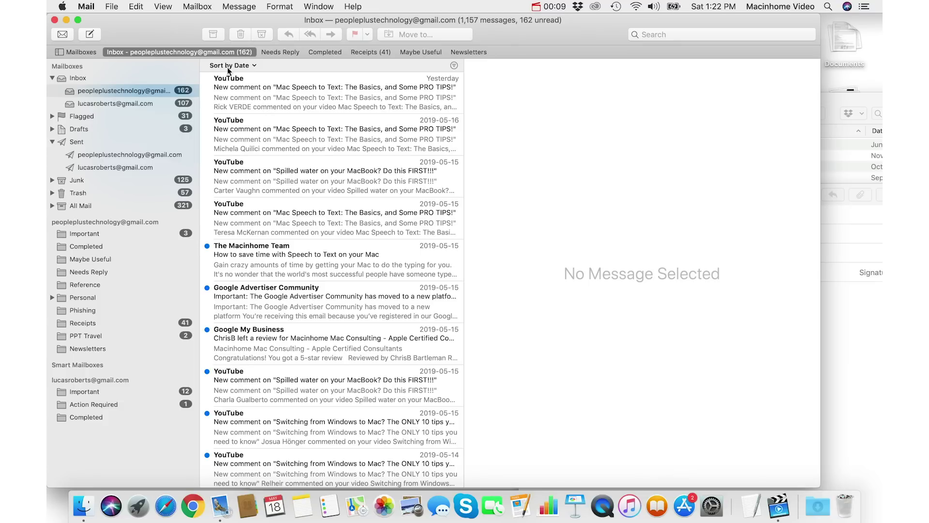
Step: Cycle through Needs Reply, Completed, Receipts and Maybe Useful via the favorites bar and Cmd+2–5, then return to Inbox
{"action": "left_click", "coordinate": [292, 52]}
{"action": "left_click", "coordinate": [324, 51]}
{"action": "left_click", "coordinate": [370, 51]}
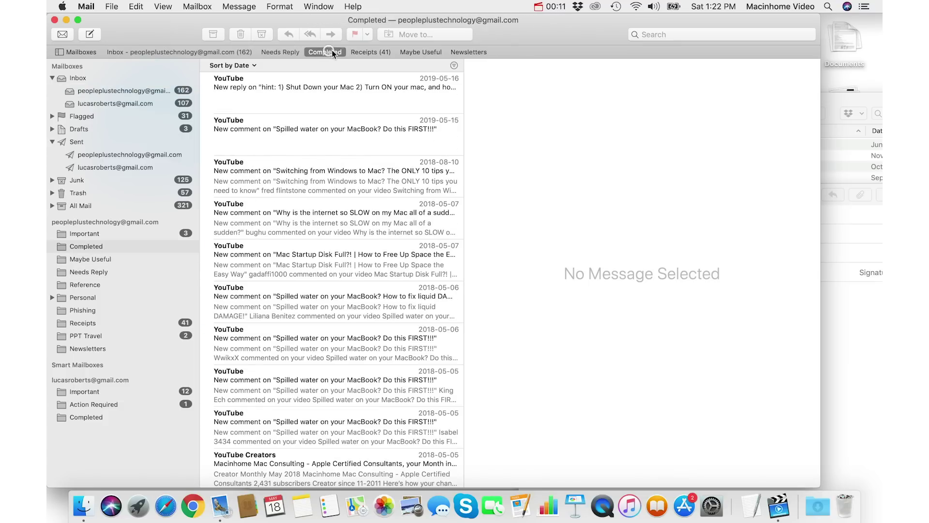
{"action": "left_click", "coordinate": [420, 52]}
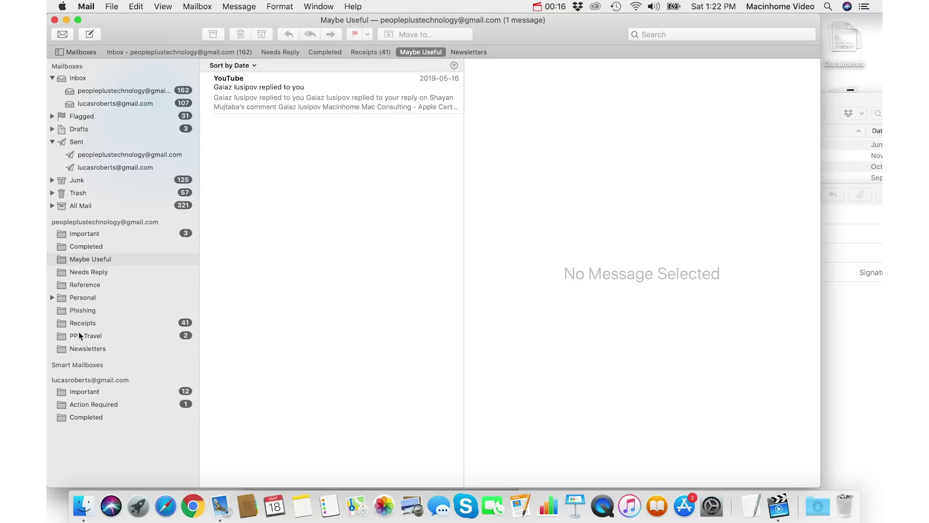
{"action": "left_click", "coordinate": [200, 52]}
{"action": "key", "text": "super+2"}
{"action": "key", "text": "super+3"}
{"action": "key", "text": "super+4"}
{"action": "key", "text": "super+5"}
{"action": "left_click", "coordinate": [200, 52]}
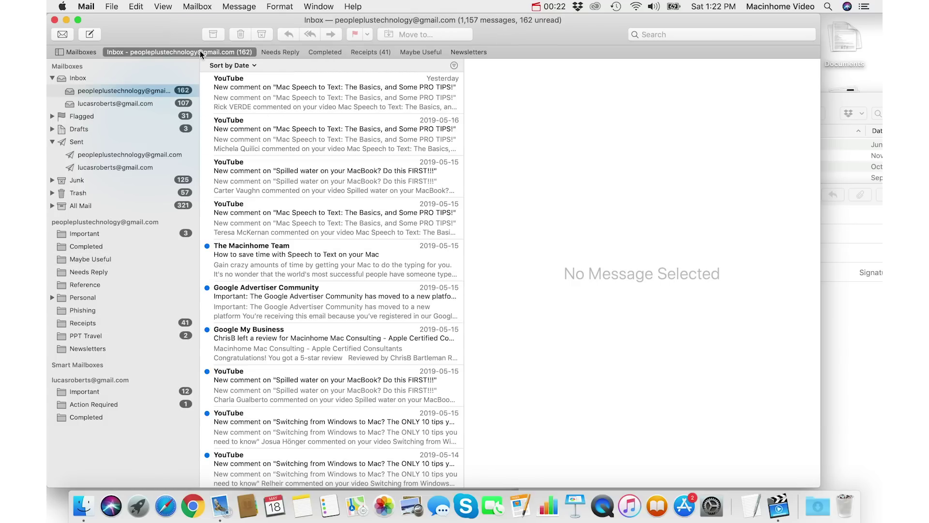
Step: Delete the newest YouTube comment messages, including the spilled-water one, and leave no message open
{"action": "left_click", "coordinate": [271, 87]}
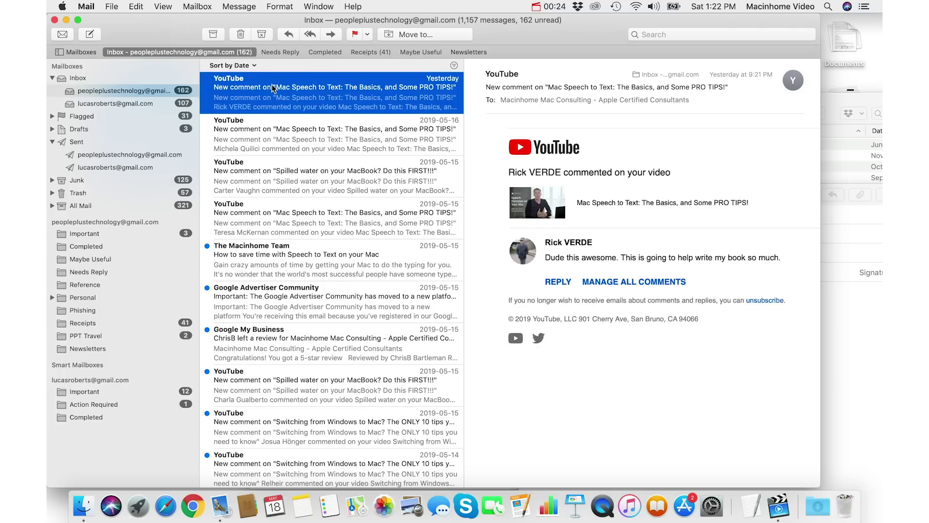
{"action": "key", "text": "Delete"}
{"action": "key", "text": "Delete"}
{"action": "key", "text": "Delete"}
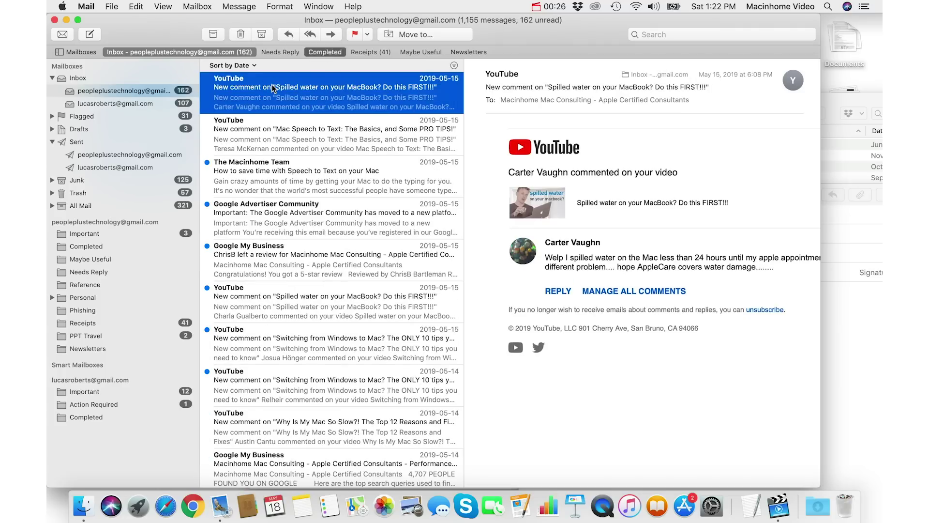
{"action": "key", "text": "Delete"}
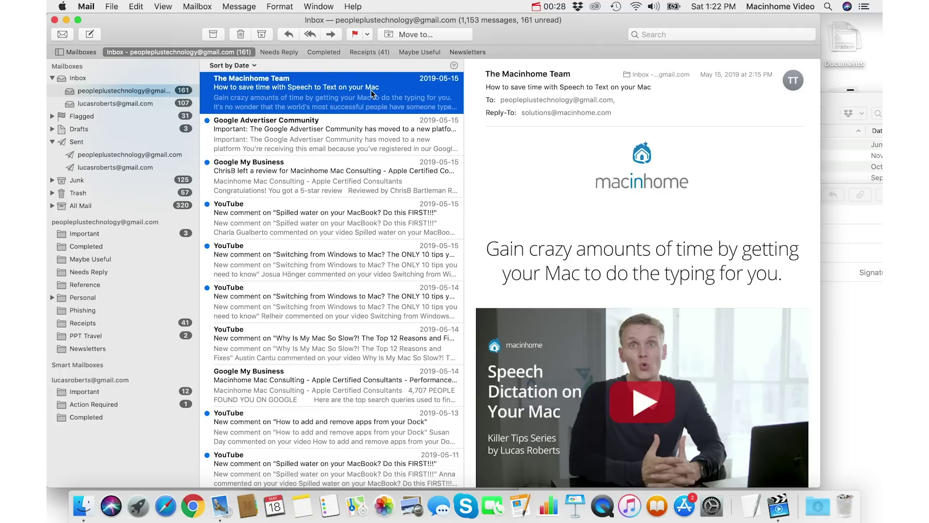
{"action": "left_click", "coordinate": [265, 90], "text": "super"}
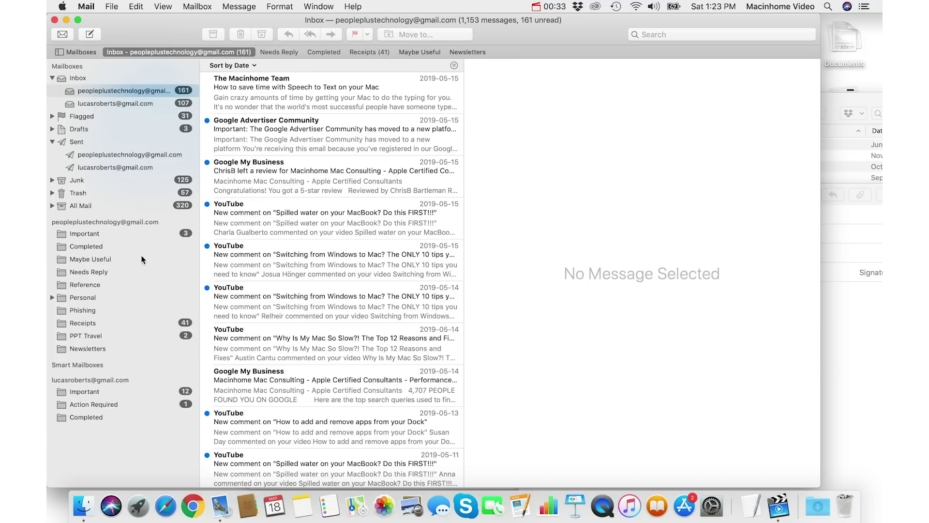
{"action": "mouse_move", "coordinate": [133, 225]}
Step: Create a mailbox named 'New Folder' in the Gmail account and drag it onto the favorites bar
{"action": "mouse_move", "coordinate": [169, 225]}
{"action": "left_click", "coordinate": [169, 222]}
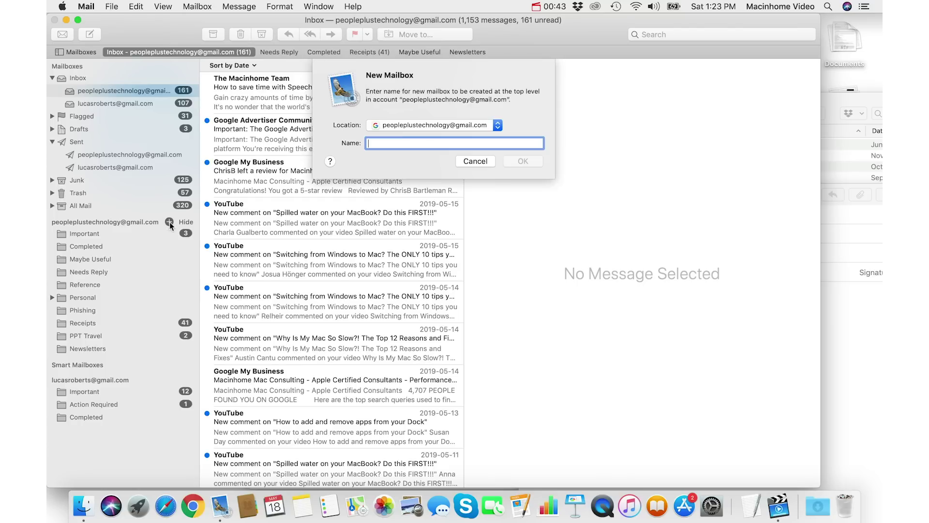
{"action": "type", "text": "New Folder"}
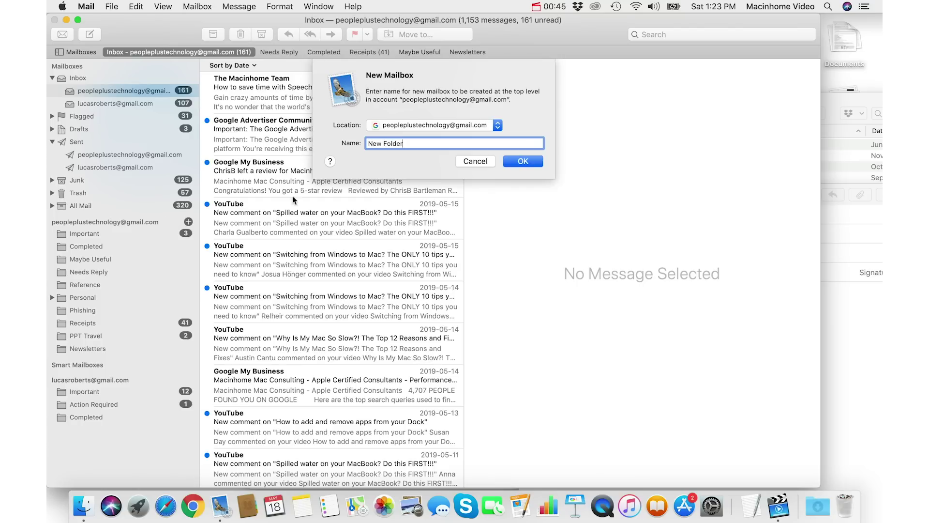
{"action": "left_click", "coordinate": [511, 162]}
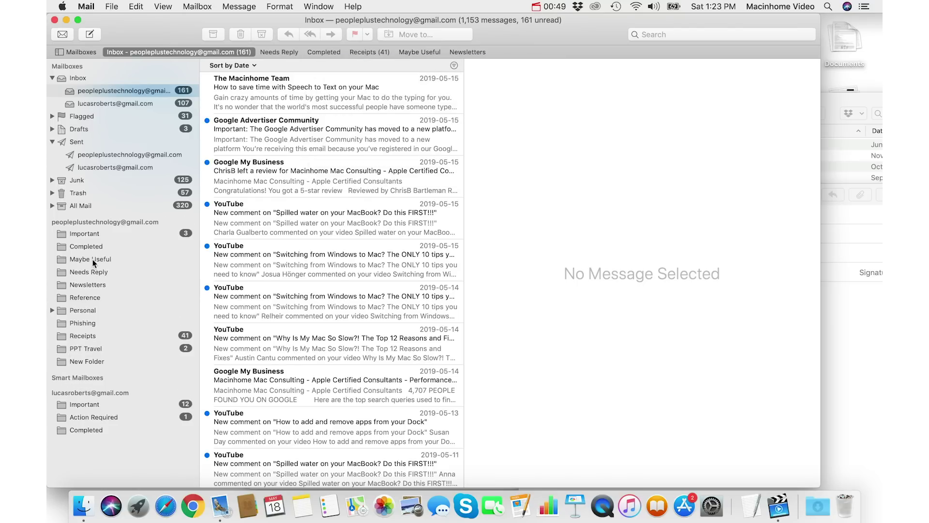
{"action": "left_click_drag", "start_coordinate": [85, 362], "coordinate": [514, 55]}
Step: Browse the favorite mailboxes, including the empty New Folder, and remove Newsletters from the favorites bar
{"action": "left_click", "coordinate": [512, 52]}
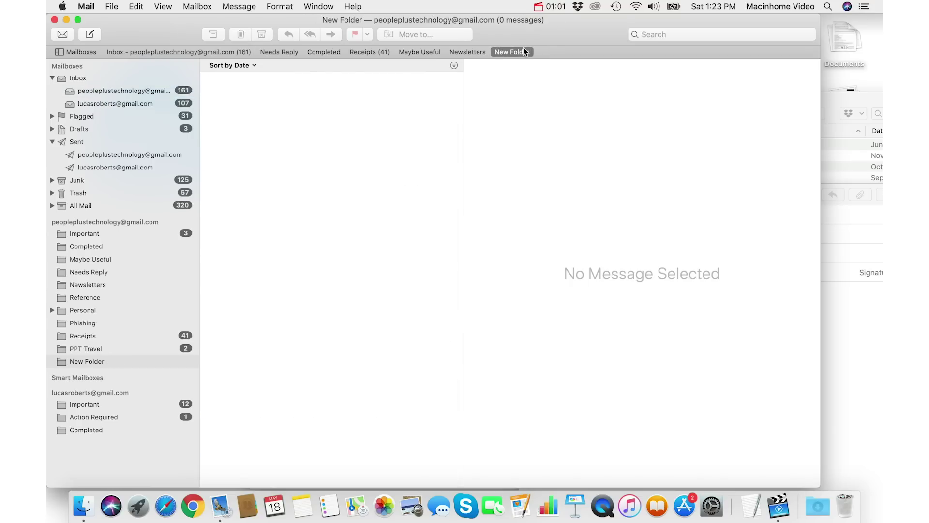
{"action": "left_click", "coordinate": [175, 53]}
{"action": "left_click", "coordinate": [284, 52]}
{"action": "left_click", "coordinate": [324, 52]}
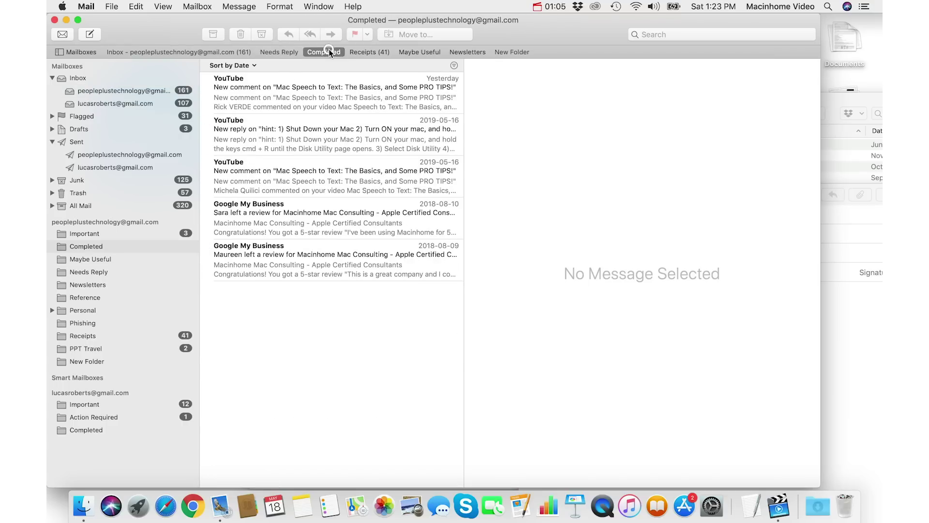
{"action": "left_click", "coordinate": [369, 53]}
{"action": "left_click", "coordinate": [419, 53]}
{"action": "left_click", "coordinate": [467, 53]}
{"action": "left_click", "coordinate": [514, 54]}
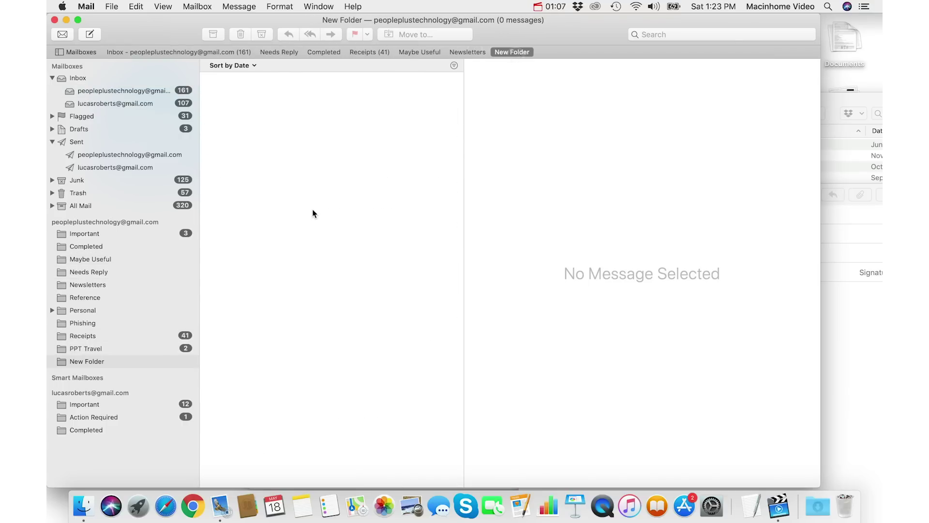
{"action": "left_click", "coordinate": [171, 52]}
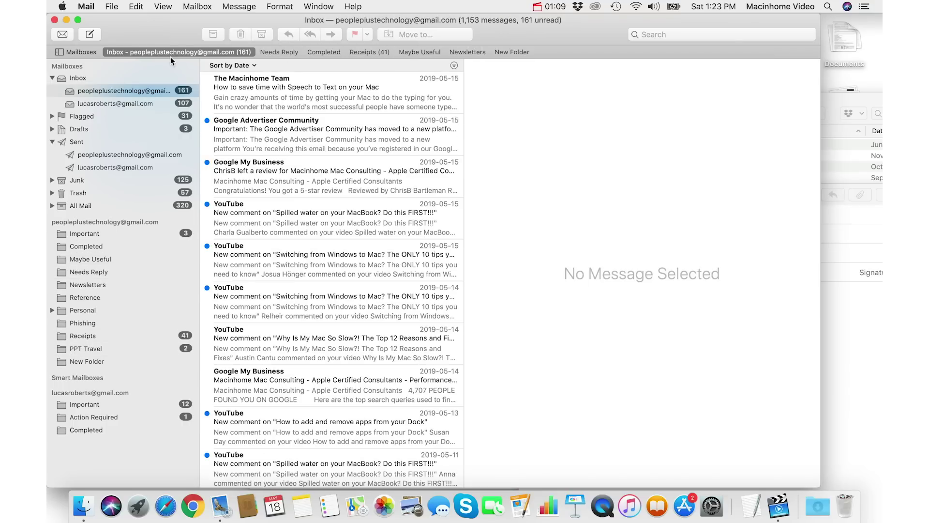
{"action": "left_click", "coordinate": [280, 52]}
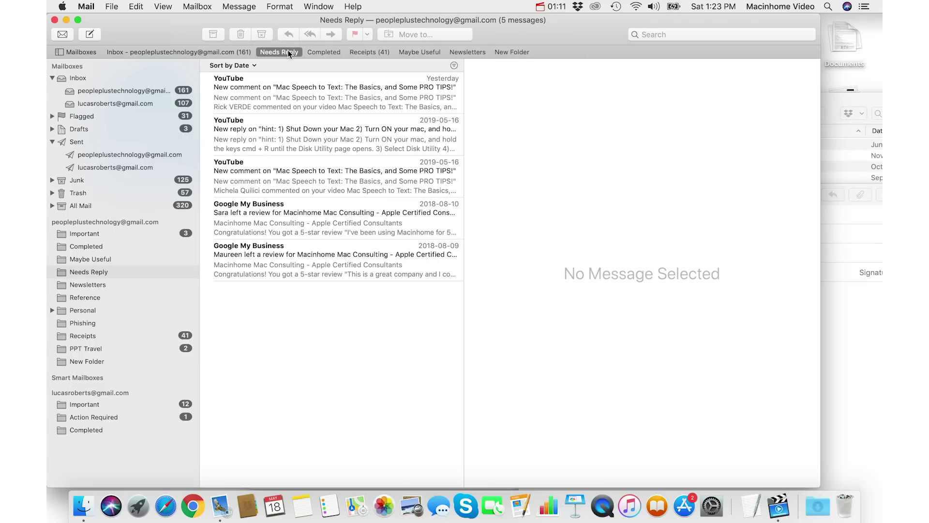
{"action": "key", "text": "super+3"}
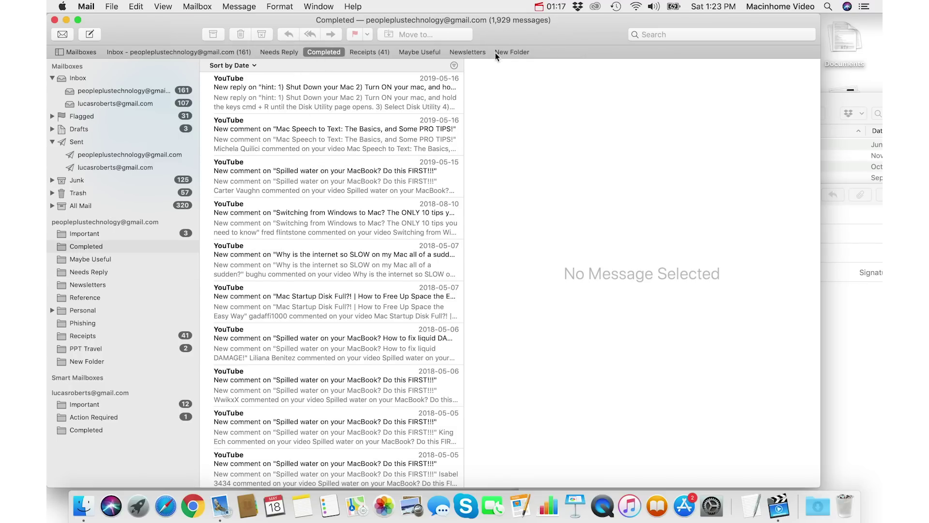
{"action": "left_click_drag", "start_coordinate": [468, 51], "coordinate": [490, 83]}
Step: Delete the Macinhome Team, Google Advertiser Community and Google My Business messages from the Inbox
{"action": "left_click", "coordinate": [210, 53]}
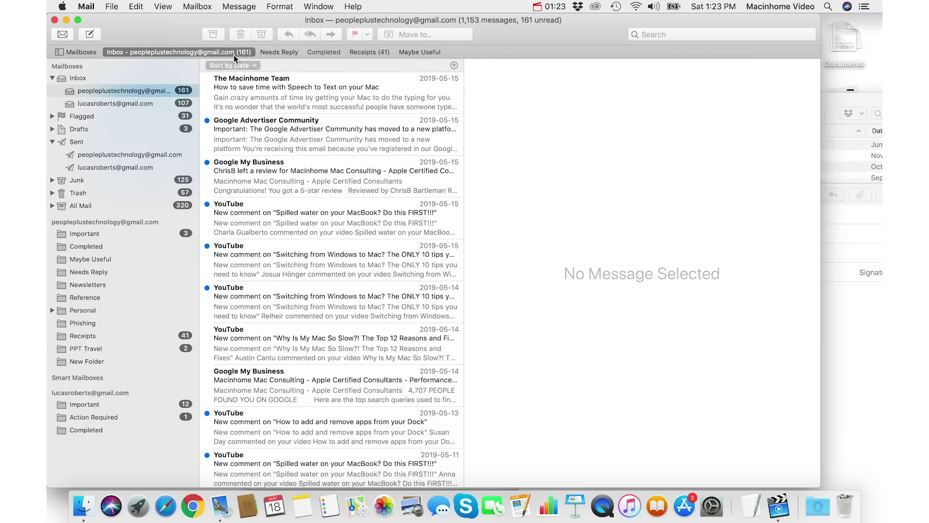
{"action": "left_click", "coordinate": [273, 90]}
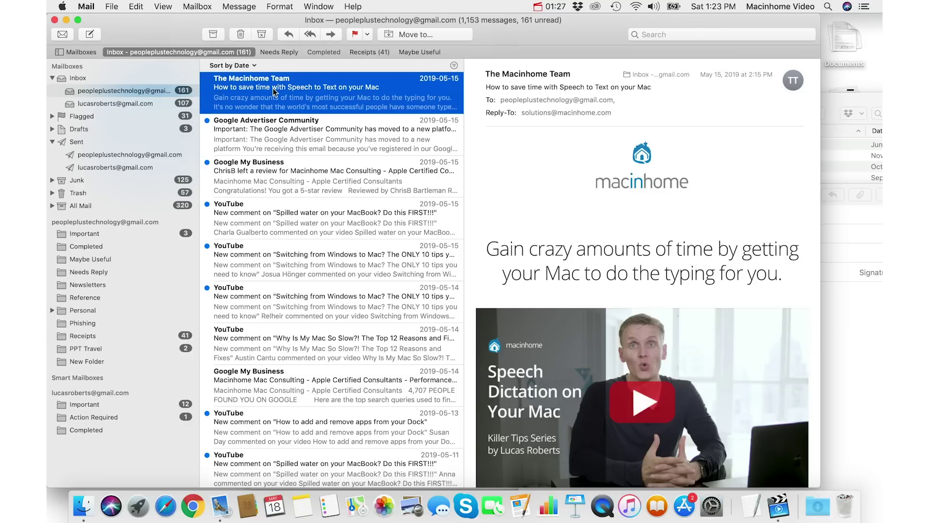
{"action": "key", "text": "BackSpace"}
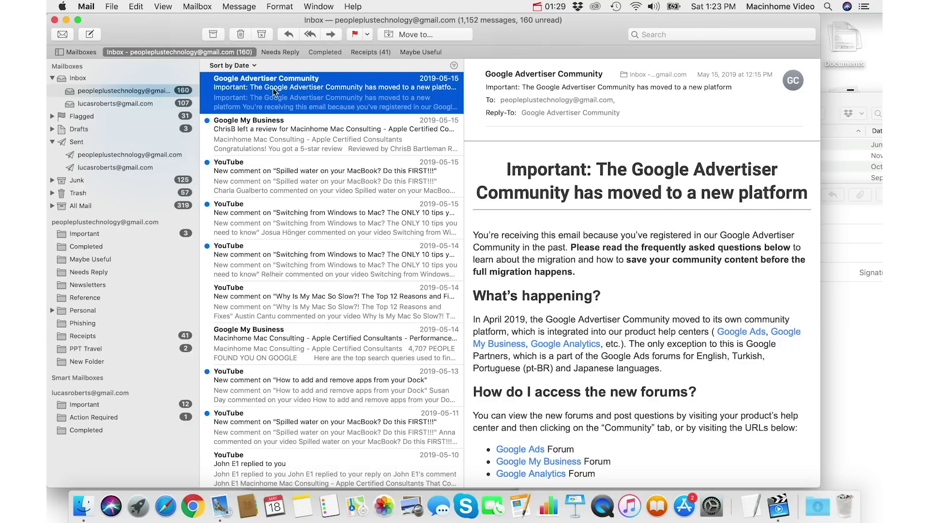
{"action": "key", "text": "super+shift+n"}
{"action": "key", "text": "BackSpace"}
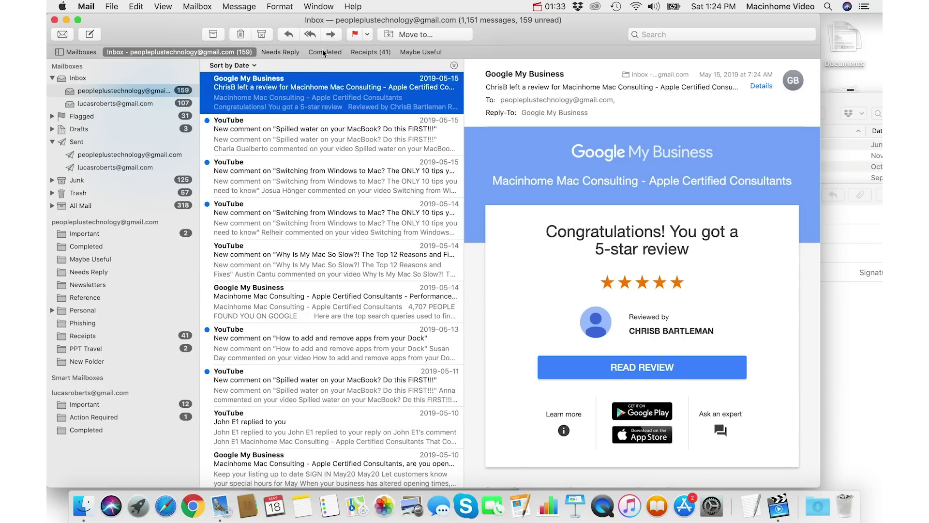
{"action": "key", "text": "BackSpace"}
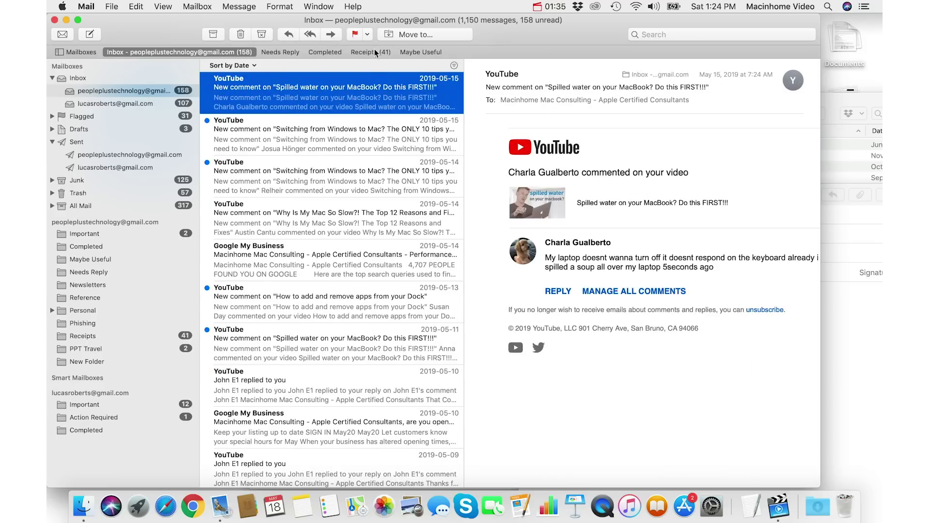
{"action": "left_click", "coordinate": [327, 98], "text": "super"}
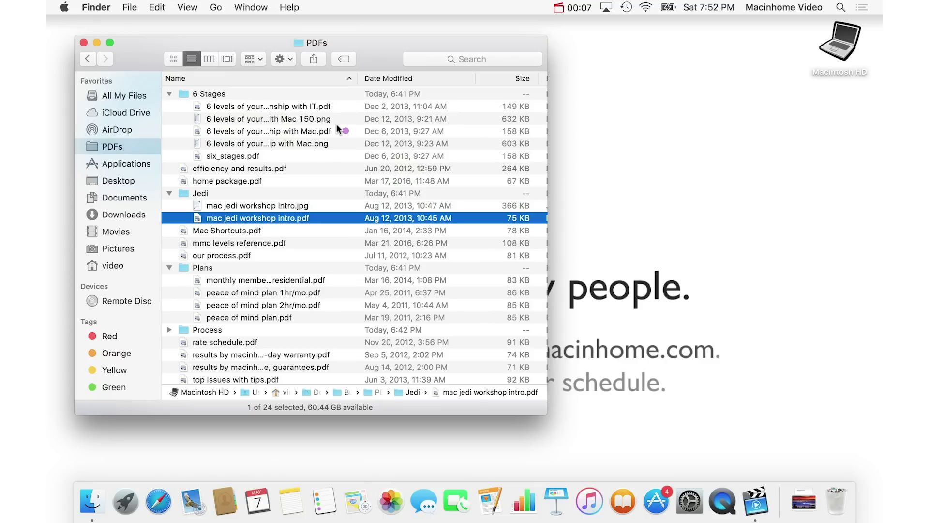
Step: Open efficiency and results.pdf in Preview, scroll through it, and close it
{"action": "double_click", "coordinate": [309, 168]}
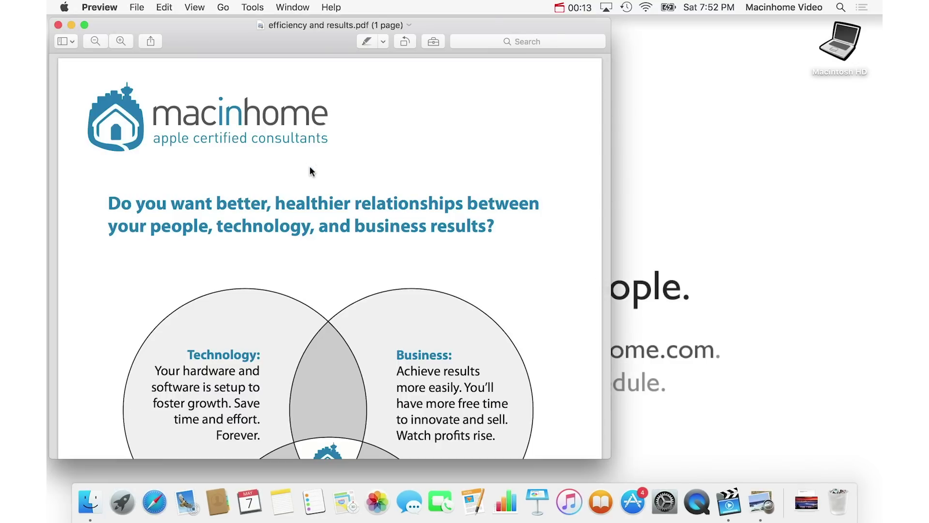
{"action": "scroll", "coordinate": [310, 171], "scroll_direction": "down", "scroll_amount": 5}
{"action": "scroll", "coordinate": [310, 170], "scroll_direction": "up", "scroll_amount": 5}
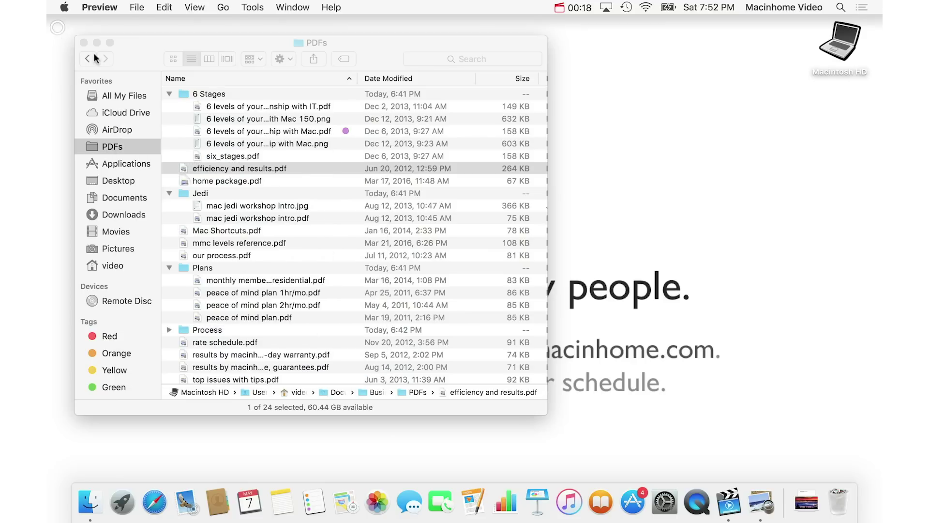
{"action": "left_click", "coordinate": [58, 25]}
Step: Open home package.pdf, scroll through it, close it, and bring the PDFs folder back to front
{"action": "double_click", "coordinate": [278, 181]}
{"action": "scroll", "coordinate": [279, 181], "scroll_direction": "down", "scroll_amount": 5}
{"action": "scroll", "coordinate": [279, 181], "scroll_direction": "up", "scroll_amount": 5}
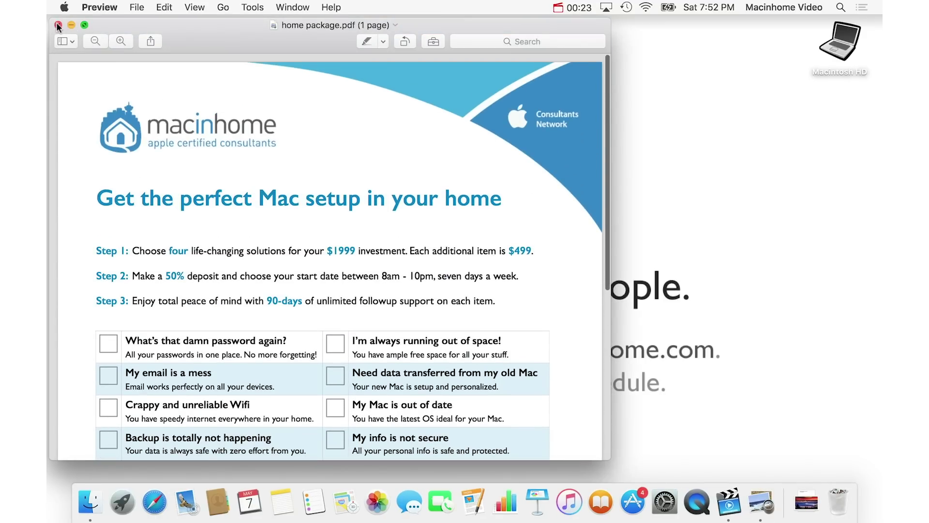
{"action": "left_click", "coordinate": [57, 25]}
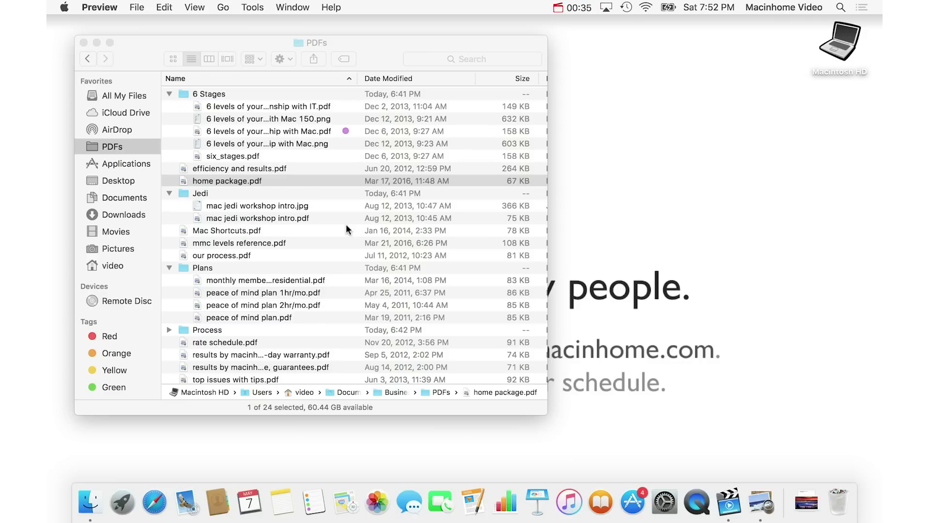
{"action": "left_click", "coordinate": [303, 180]}
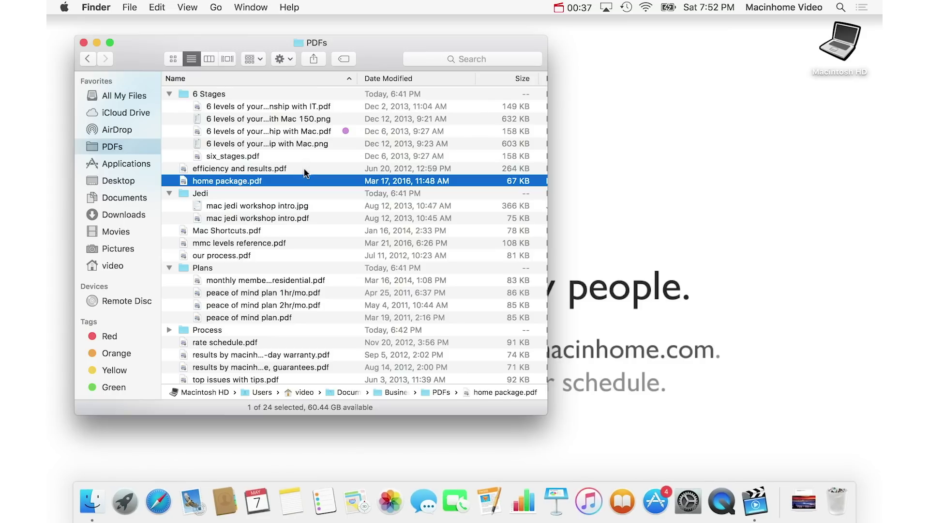
Step: Select a file in the PDFs list and Quick Look six_stages.pdf with the Space bar
{"action": "left_click", "coordinate": [342, 169]}
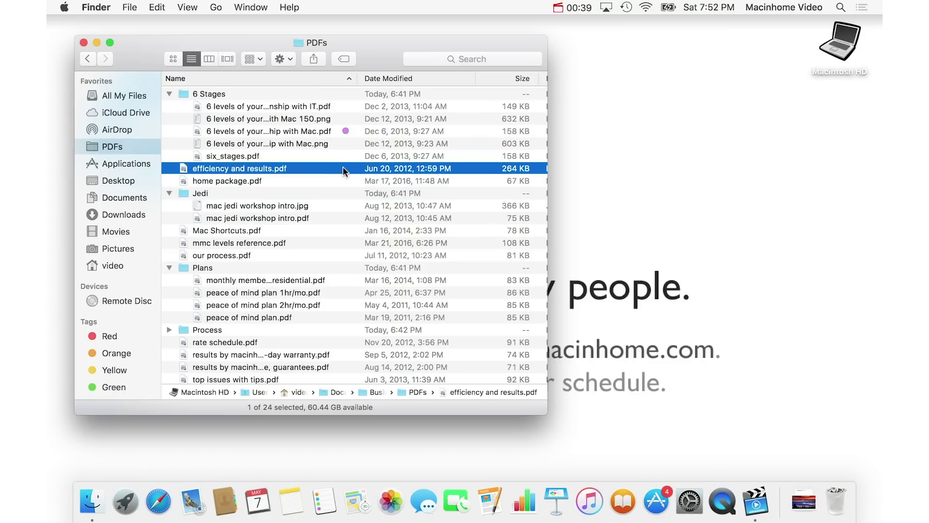
{"action": "key", "text": "Down"}
{"action": "key", "text": "Up"}
{"action": "key", "text": "Up"}
{"action": "key", "text": "Up"}
{"action": "key", "text": "Up"}
{"action": "key", "text": "Down"}
{"action": "key", "text": "Down"}
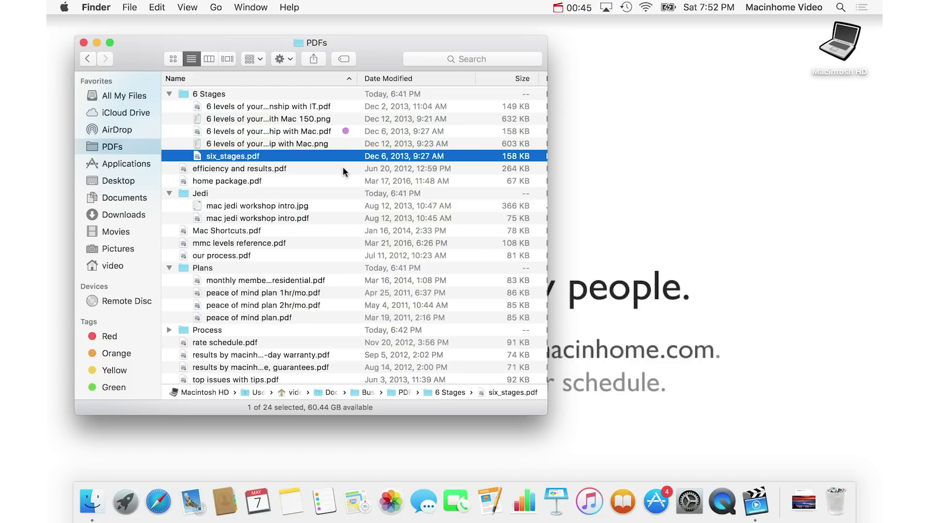
{"action": "key", "text": "space"}
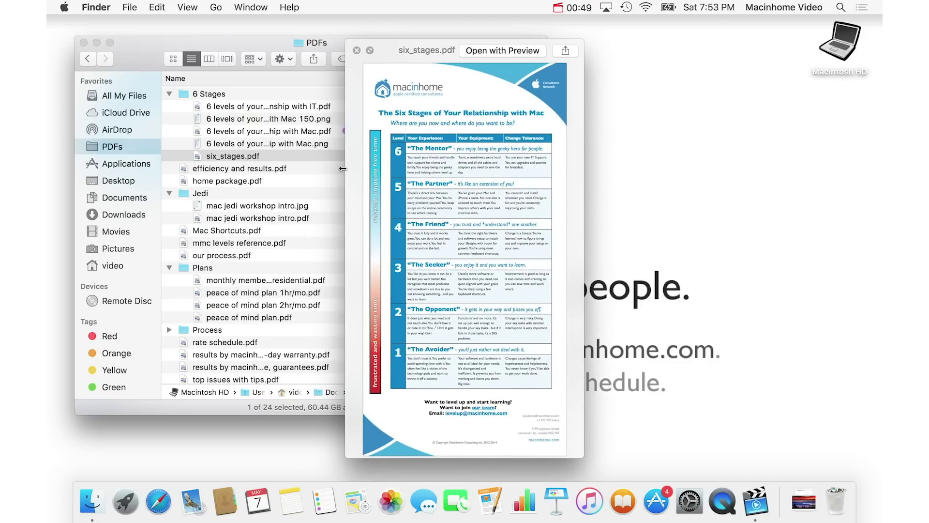
Step: Step the Quick Look preview down the list, through the expanded Jedi folder, to the mac jedi workshop intro files
{"action": "key", "text": "Down"}
{"action": "key", "text": "Up"}
{"action": "key", "text": "Up"}
{"action": "key", "text": "Up"}
{"action": "key", "text": "Up"}
{"action": "key", "text": "Down"}
{"action": "key", "text": "Down"}
{"action": "key", "text": "Down"}
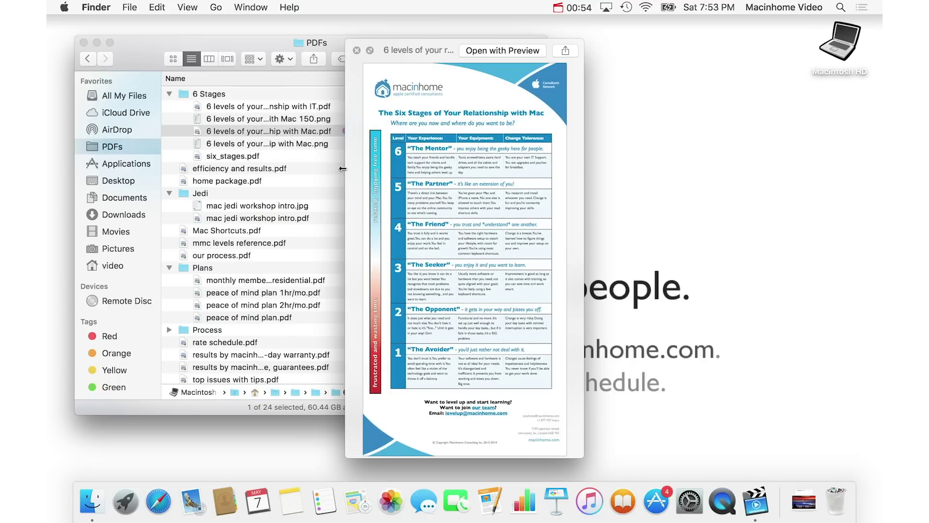
{"action": "key", "text": "Down"}
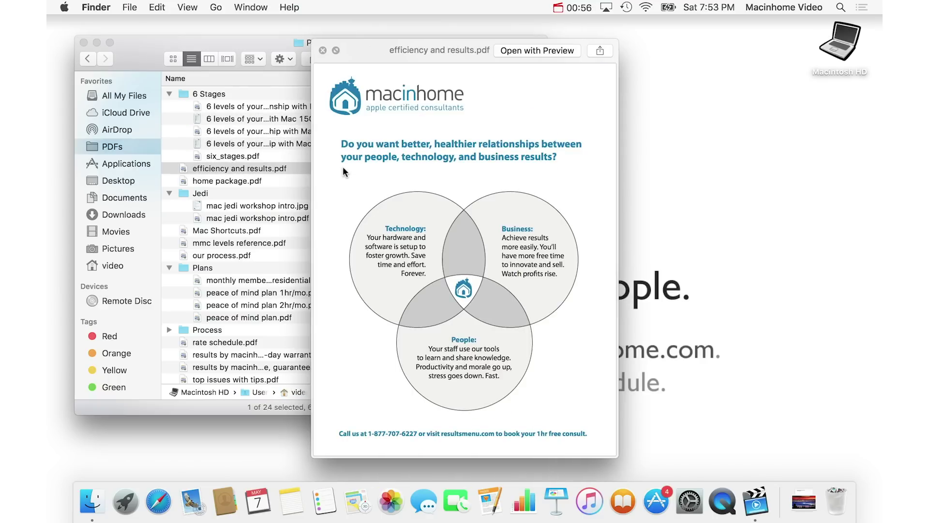
{"action": "key", "text": "Down"}
{"action": "key", "text": "Down"}
{"action": "key", "text": "Down"}
{"action": "key", "text": "Up"}
{"action": "key", "text": "Left"}
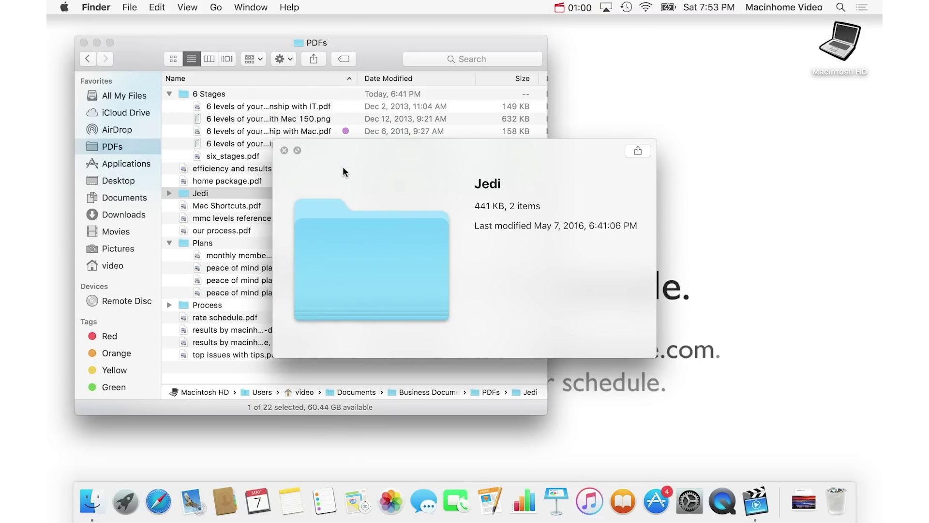
{"action": "key", "text": "Right"}
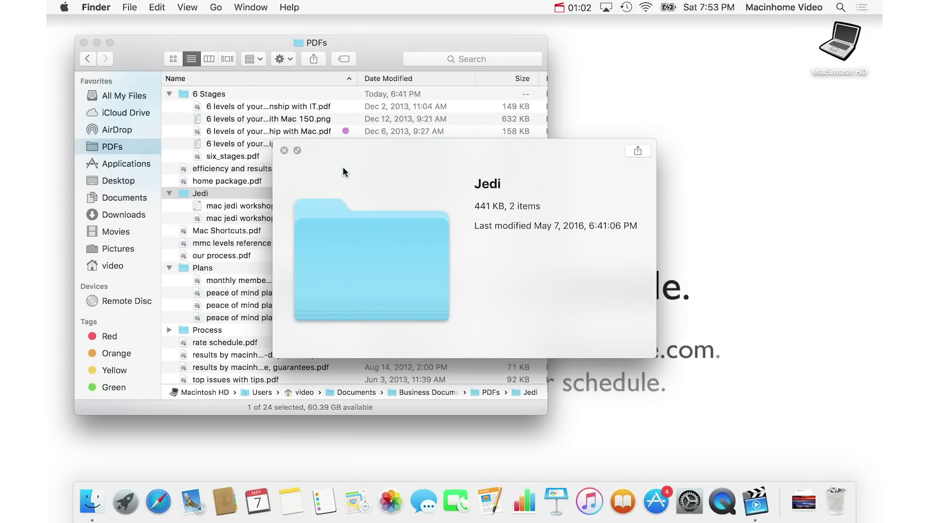
{"action": "key", "text": "Down"}
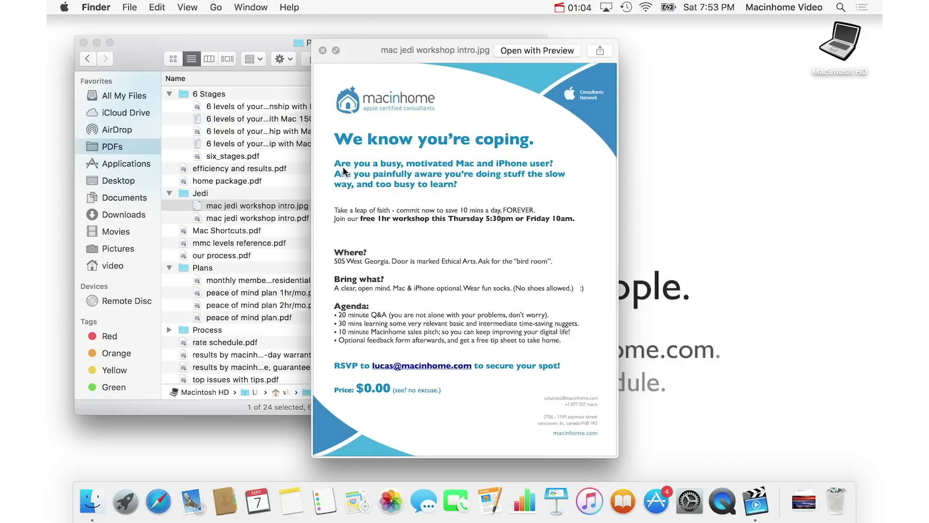
{"action": "key", "text": "Down"}
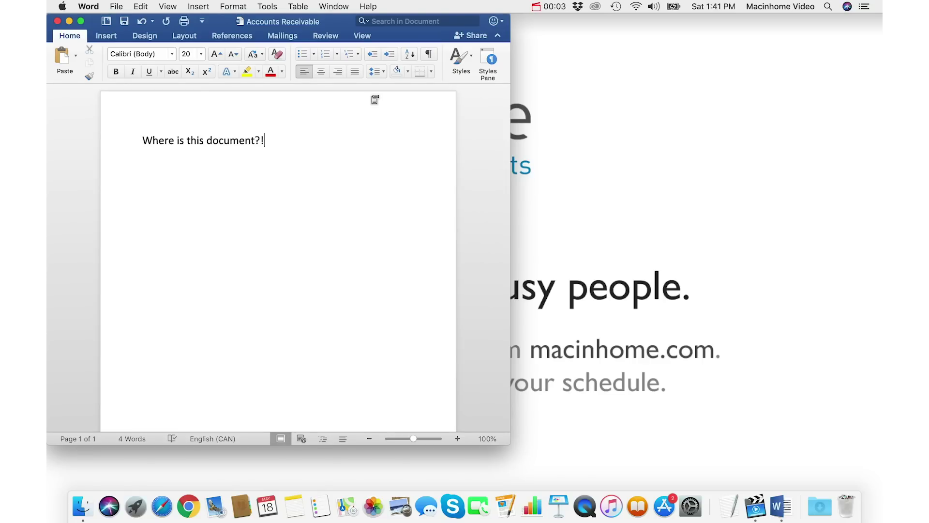
Step: Locate the Accounts Receivable document in Finder under Documents › Business › Finance
{"action": "left_click_drag", "start_coordinate": [344, 26], "coordinate": [383, 40]}
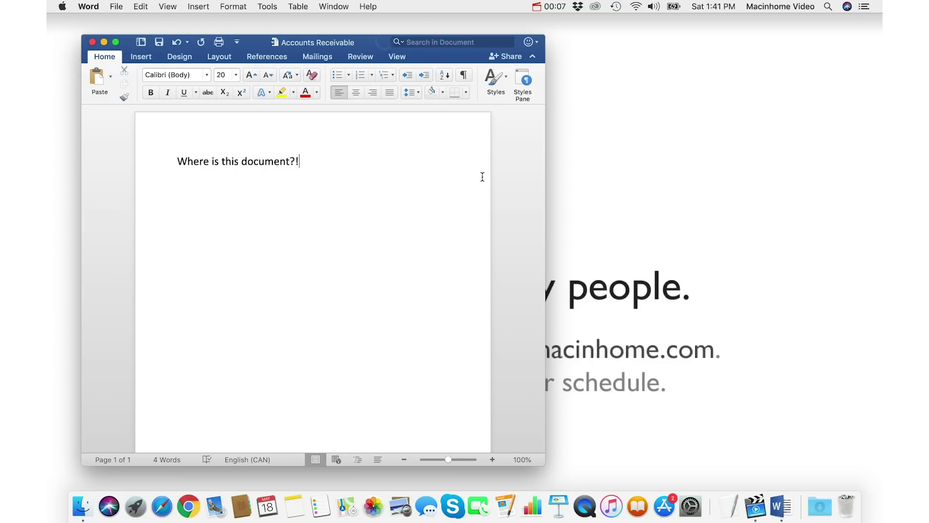
{"action": "left_click_drag", "start_coordinate": [364, 49], "coordinate": [342, 41]}
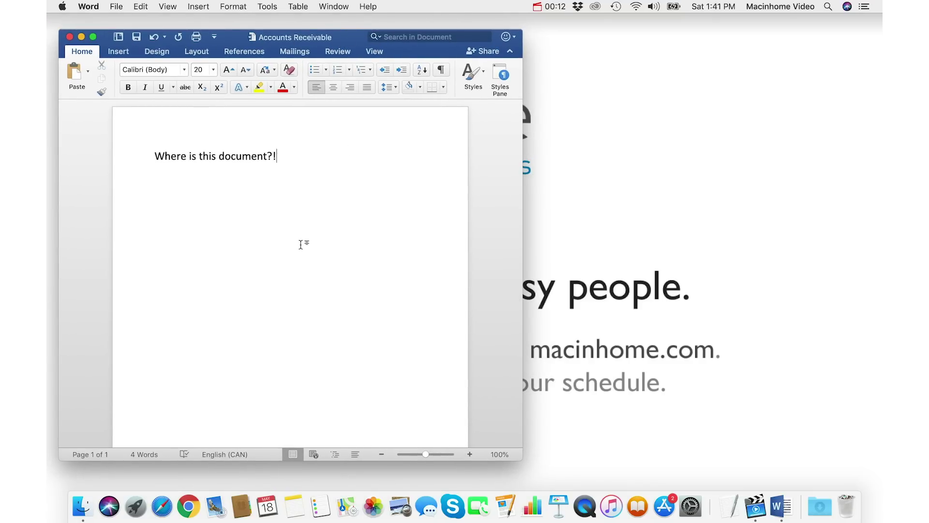
{"action": "left_click", "coordinate": [81, 504]}
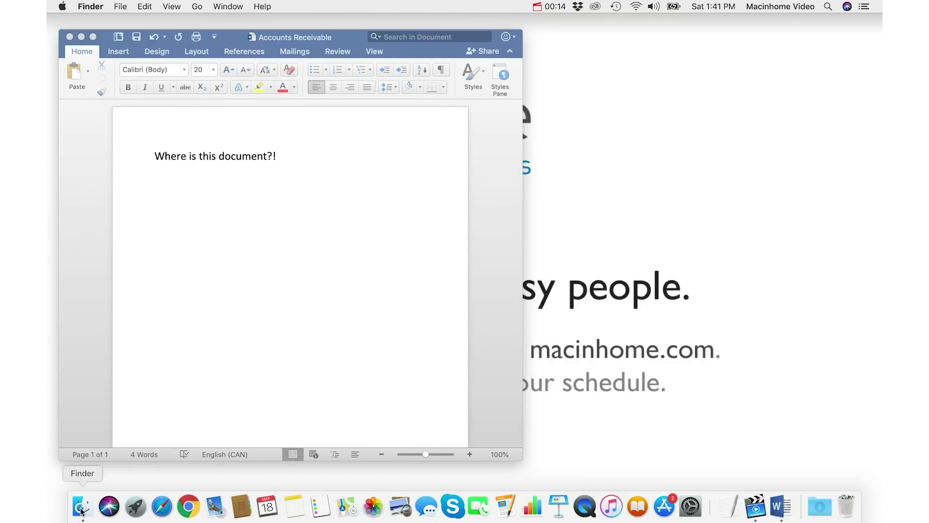
{"action": "left_click", "coordinate": [381, 212]}
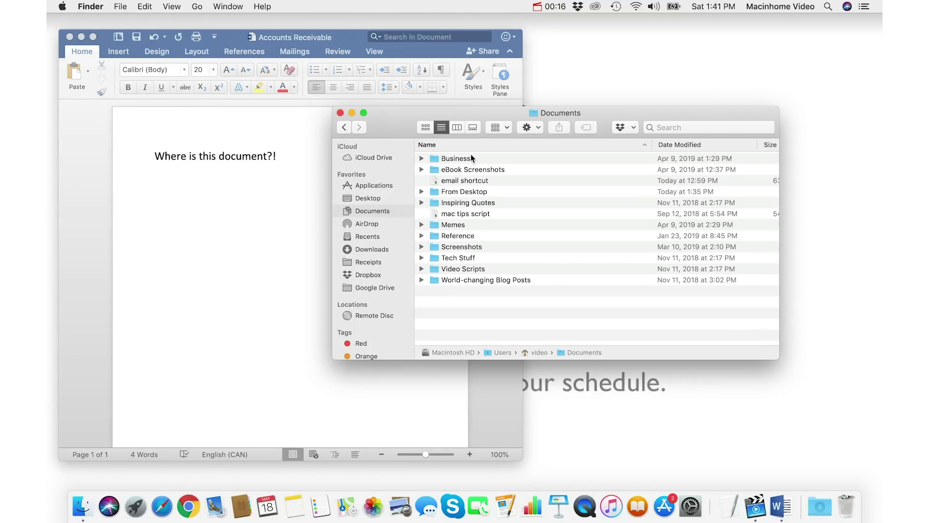
{"action": "double_click", "coordinate": [493, 158]}
{"action": "left_click", "coordinate": [480, 170]}
{"action": "double_click", "coordinate": [480, 170]}
{"action": "left_click", "coordinate": [481, 157]}
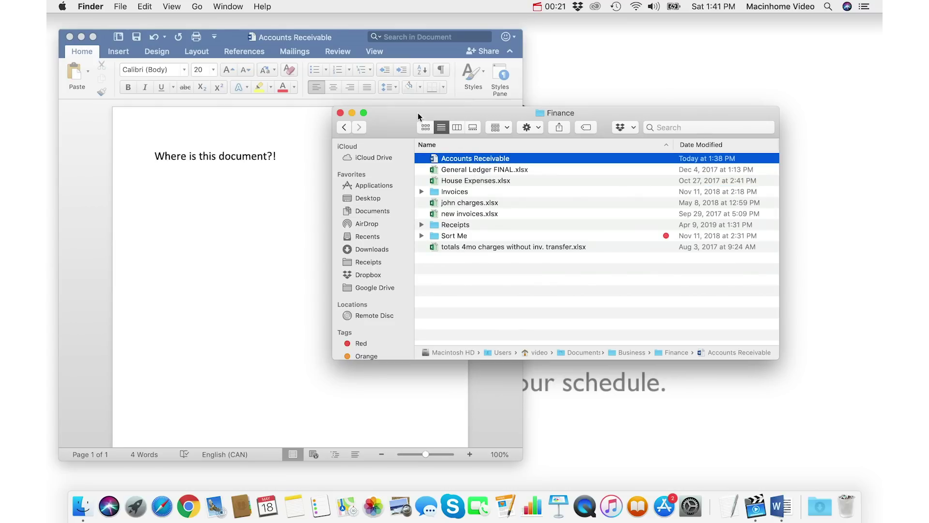
Step: Close the Finance folder window and return to the Word document, moving it to the top
{"action": "left_click_drag", "start_coordinate": [398, 115], "coordinate": [457, 115]}
{"action": "left_click", "coordinate": [398, 110]}
{"action": "left_click", "coordinate": [308, 189]}
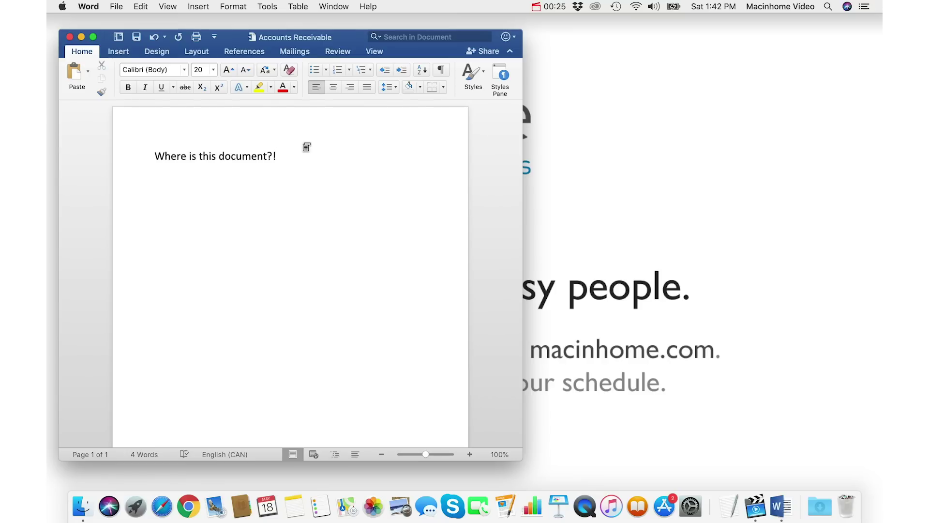
{"action": "mouse_move", "coordinate": [343, 38]}
{"action": "left_mouse_down"}
{"action": "mouse_move", "coordinate": [332, 21]}
{"action": "mouse_move", "coordinate": [340, 20]}
{"action": "left_mouse_up"}
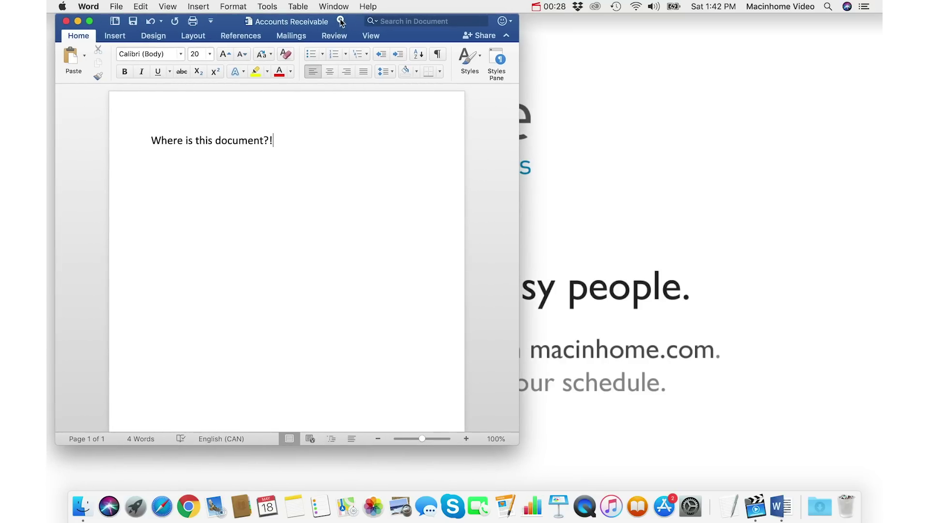
{"action": "left_click", "coordinate": [293, 23], "text": "super"}
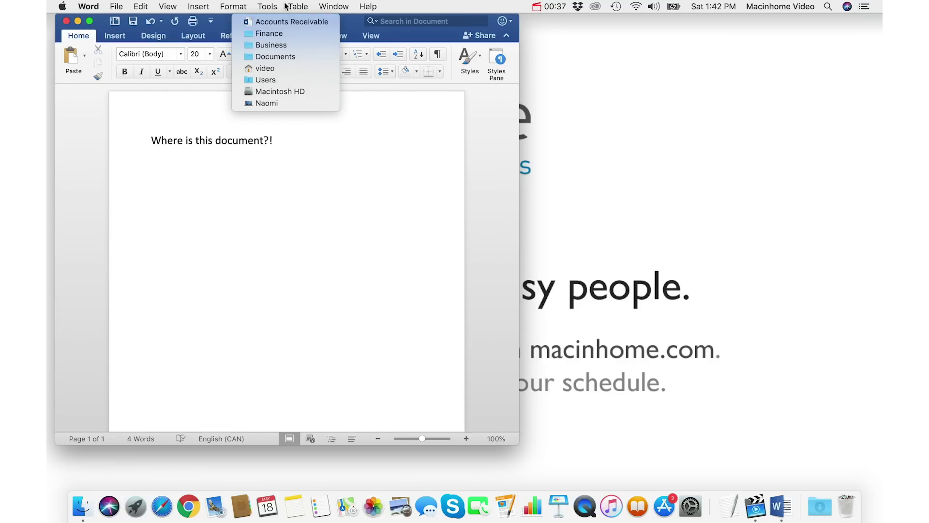
{"action": "left_click", "coordinate": [289, 34]}
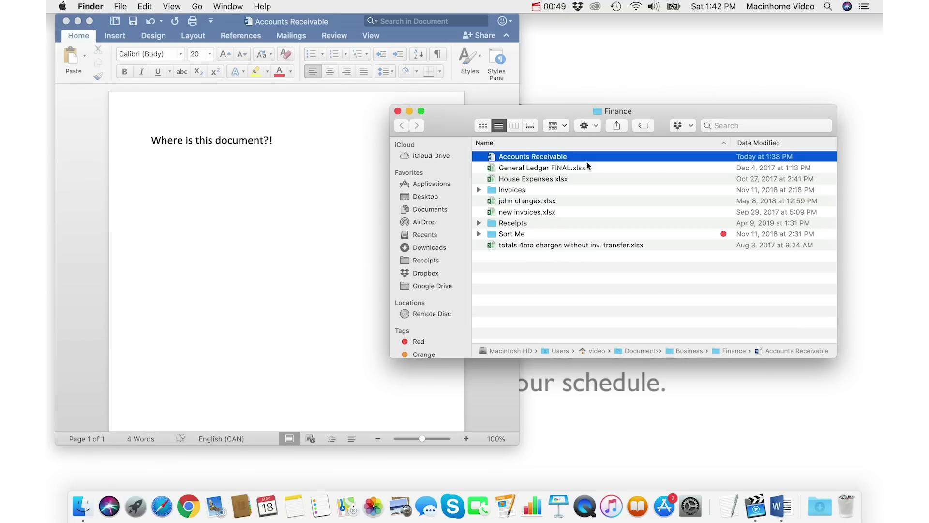
{"action": "left_click", "coordinate": [398, 111]}
{"action": "left_click", "coordinate": [301, 163]}
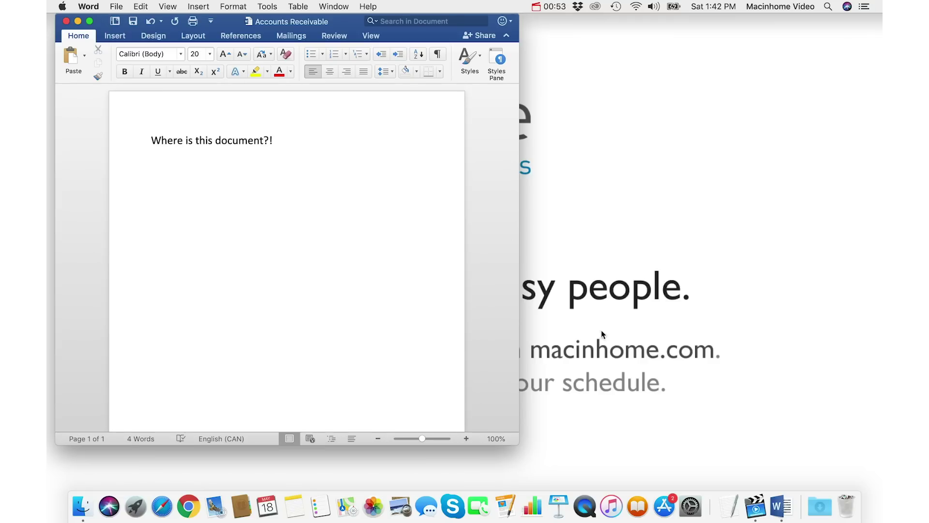
{"action": "left_click", "coordinate": [690, 506]}
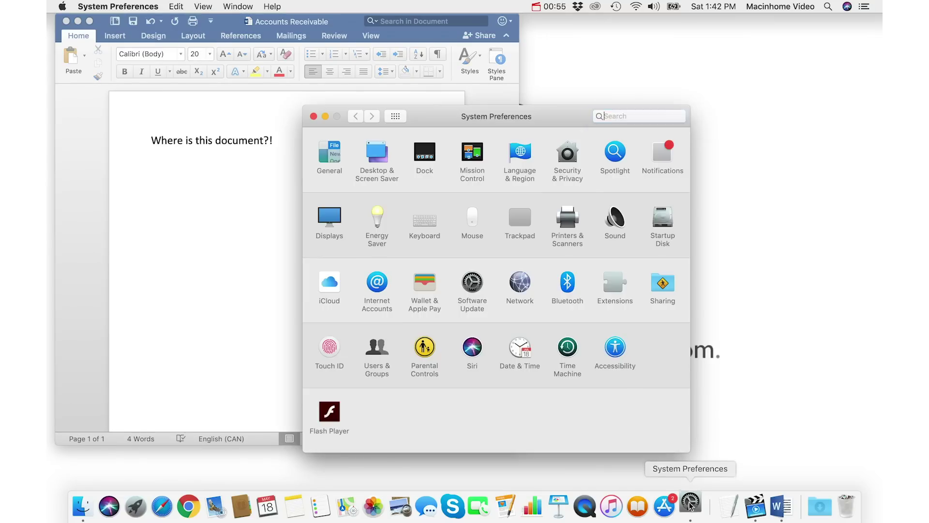
{"action": "left_click", "coordinate": [527, 221]}
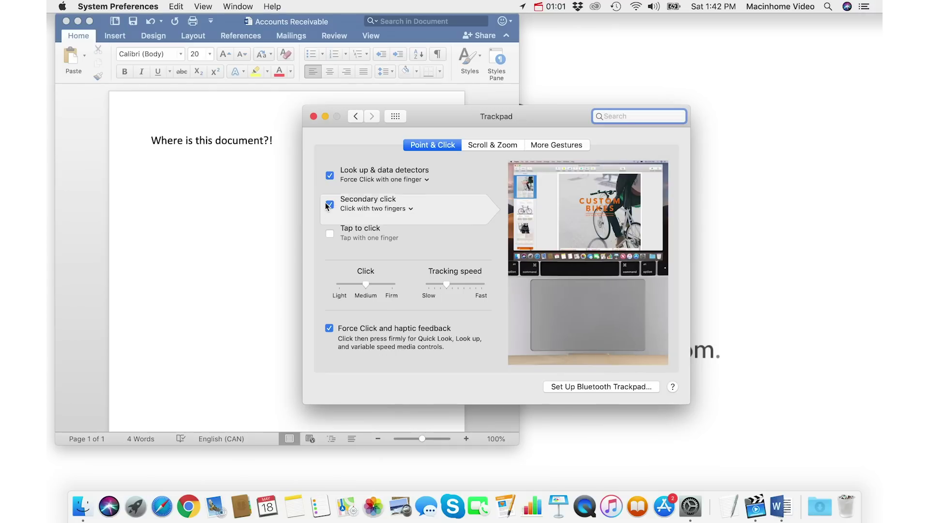
{"action": "left_click", "coordinate": [339, 209]}
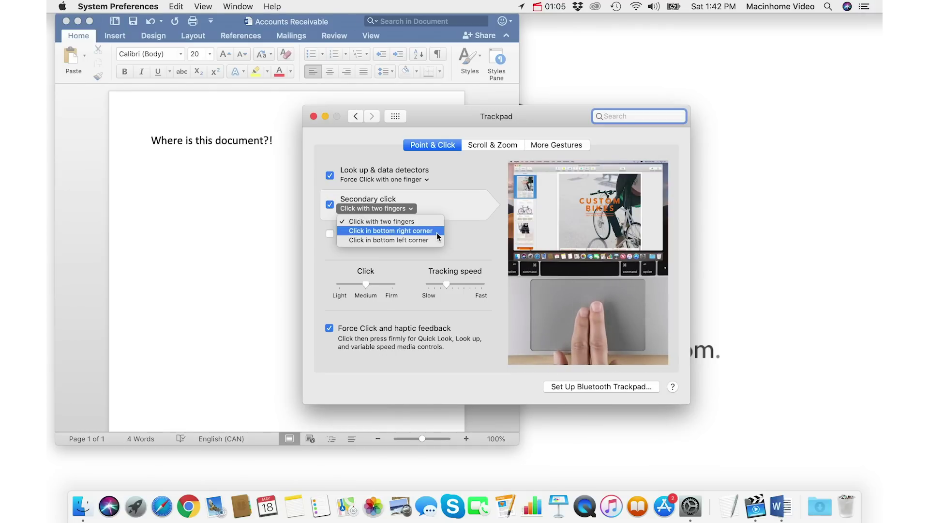
{"action": "left_click", "coordinate": [413, 208]}
{"action": "left_click", "coordinate": [395, 117]}
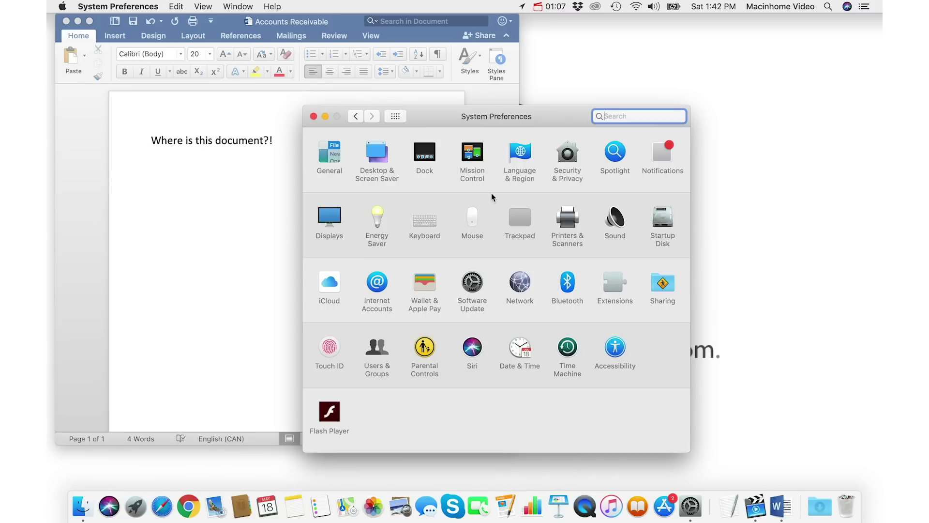
{"action": "left_click", "coordinate": [473, 220]}
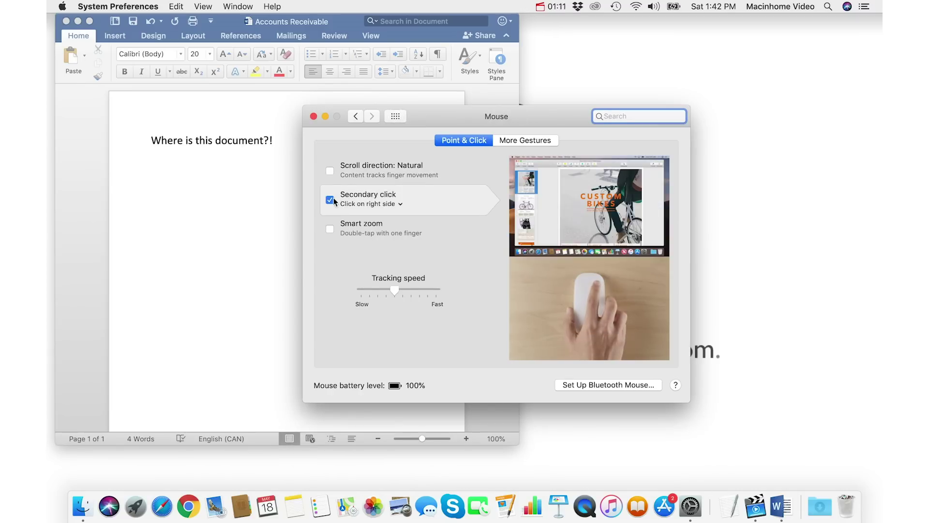
{"action": "left_click", "coordinate": [314, 117]}
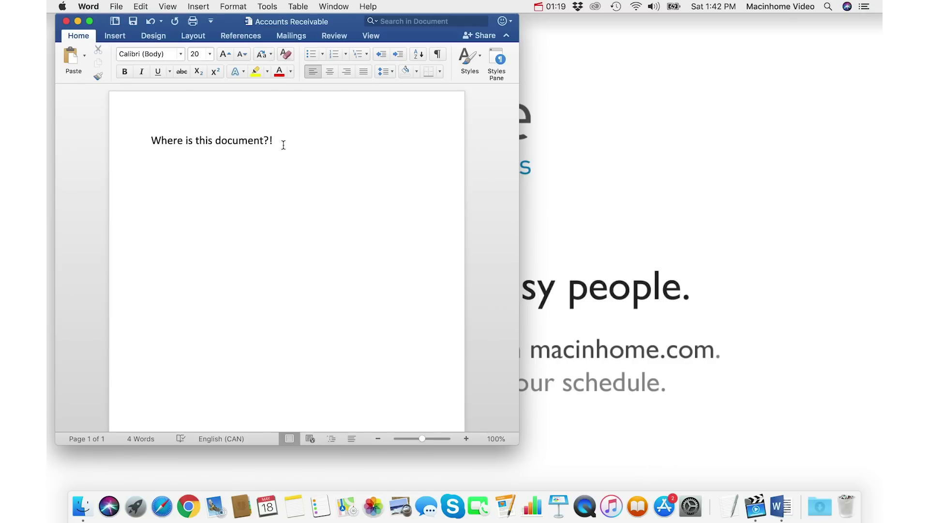
{"action": "left_click", "coordinate": [292, 22], "text": "super"}
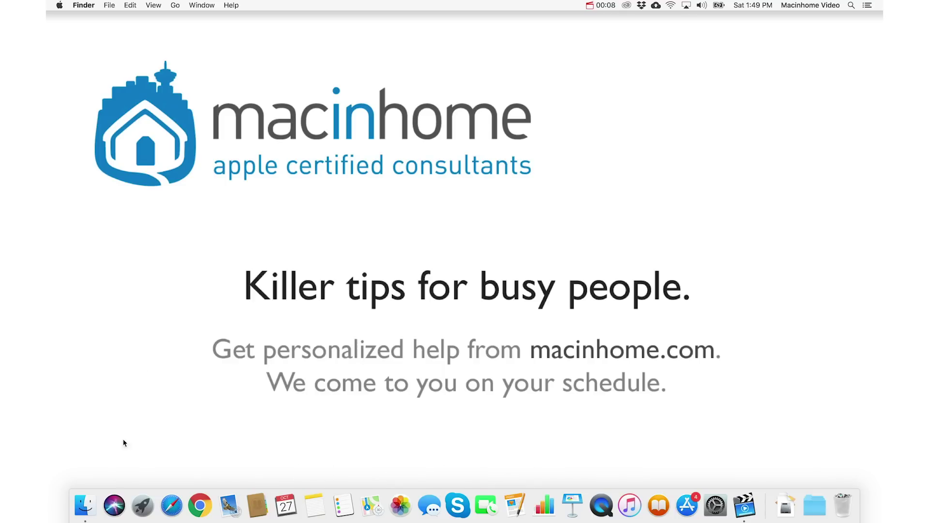
Step: Show the Applications folder in a new Finder window as a list and select the Slack app
{"action": "left_click", "coordinate": [84, 506]}
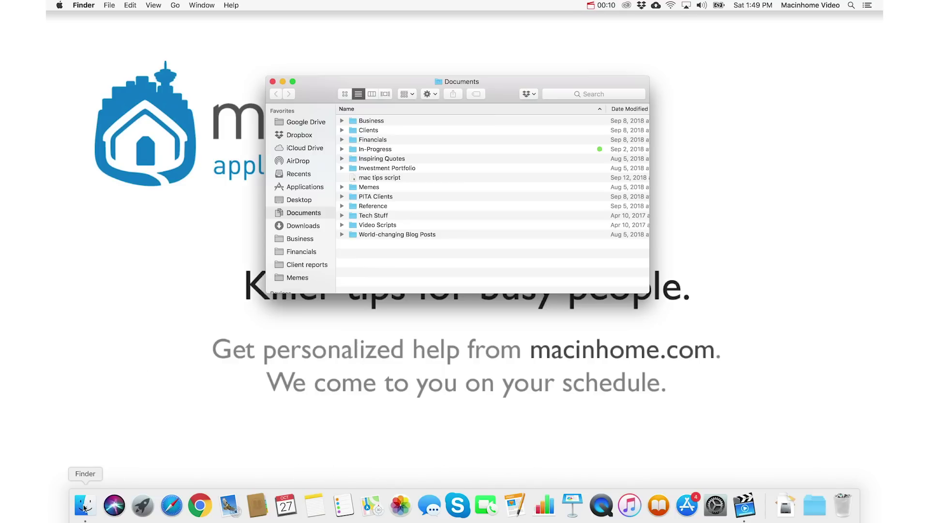
{"action": "left_click", "coordinate": [306, 187]}
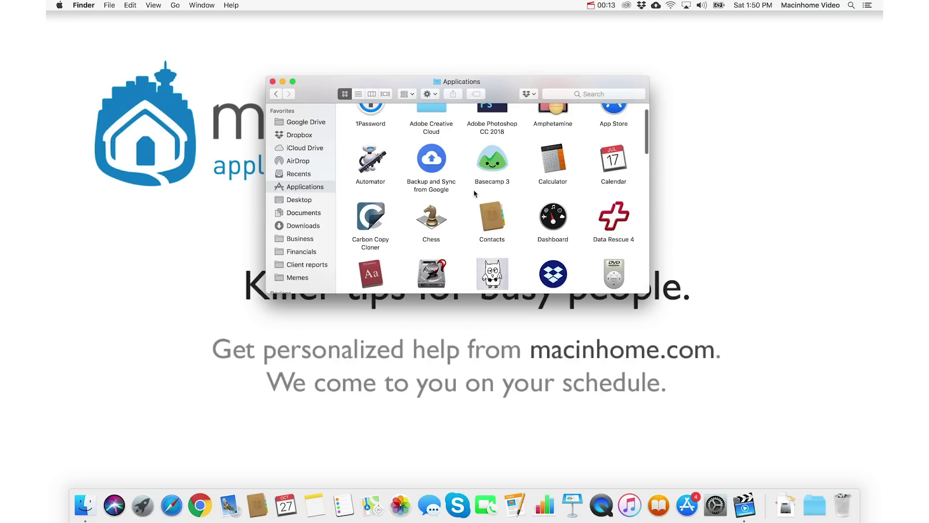
{"action": "left_click", "coordinate": [358, 94]}
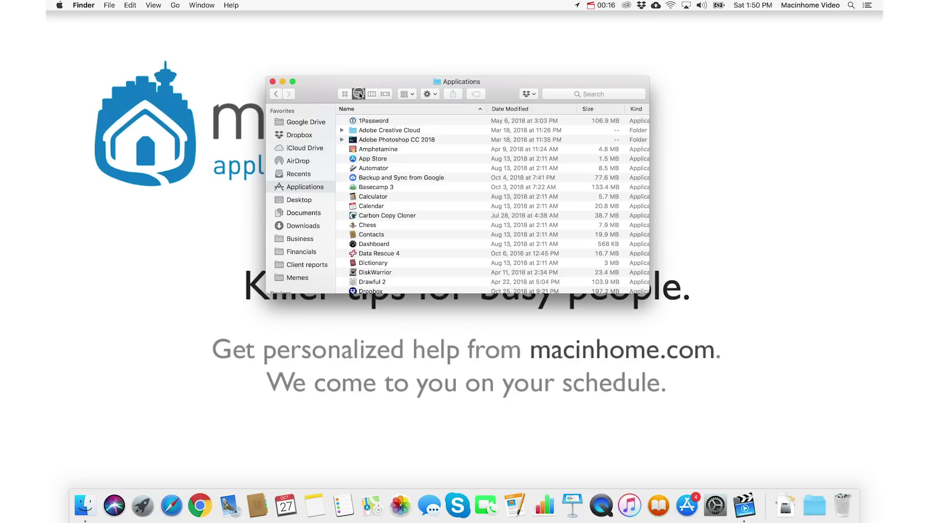
{"action": "scroll", "coordinate": [459, 194], "scroll_direction": "down", "scroll_amount": 10}
{"action": "scroll", "coordinate": [385, 216], "scroll_direction": "down", "scroll_amount": 3}
{"action": "left_click", "coordinate": [375, 235]}
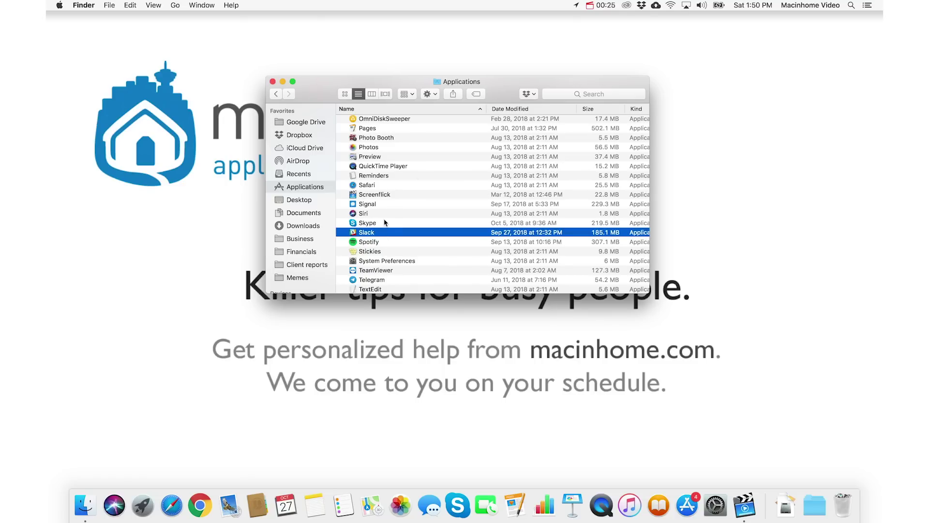
Step: Drag Slack into the Dock right after Skype, set Options > Open at Login, and launch it
{"action": "left_click_drag", "start_coordinate": [369, 235], "coordinate": [474, 507]}
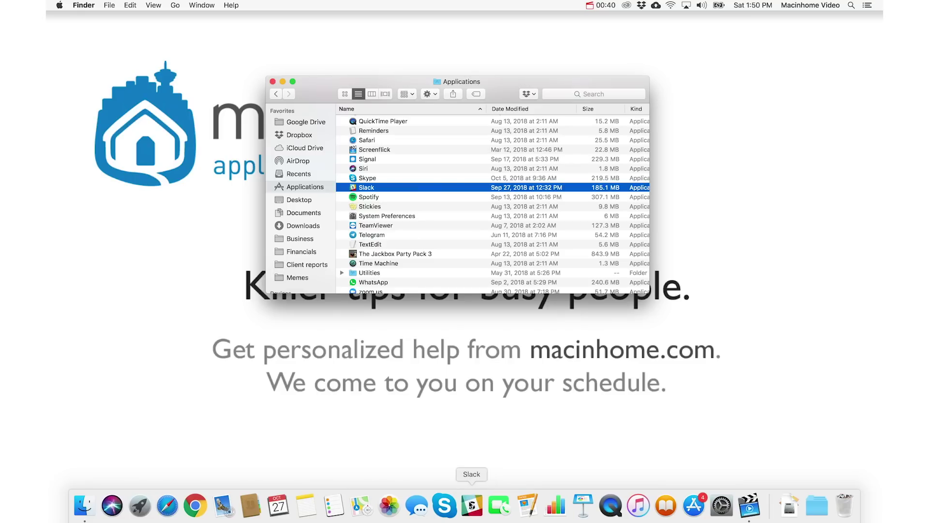
{"action": "mouse_move", "coordinate": [472, 505]}
{"action": "left_mouse_down"}
{"action": "mouse_move", "coordinate": [584, 501]}
{"action": "mouse_move", "coordinate": [472, 505]}
{"action": "left_mouse_up"}
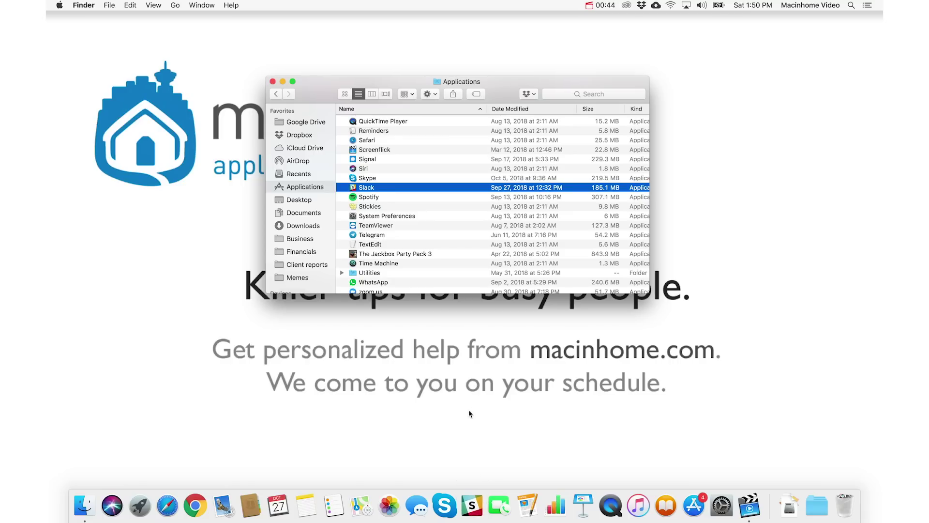
{"action": "right_click", "coordinate": [466, 503]}
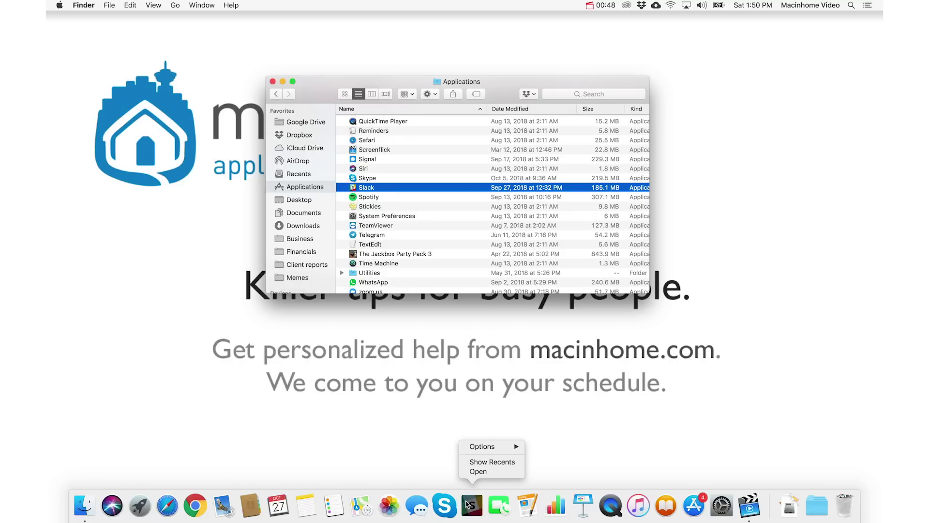
{"action": "mouse_move", "coordinate": [484, 447]}
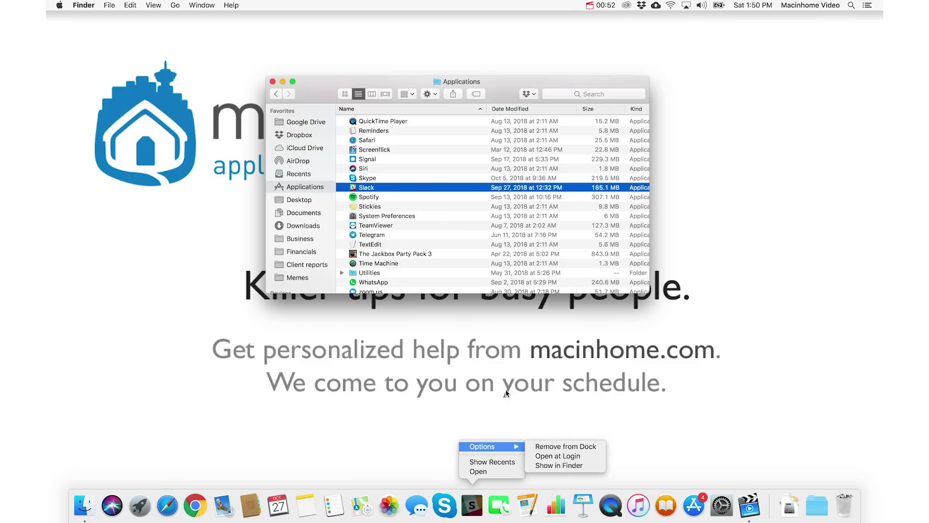
{"action": "left_click", "coordinate": [558, 455]}
{"action": "left_click", "coordinate": [470, 503]}
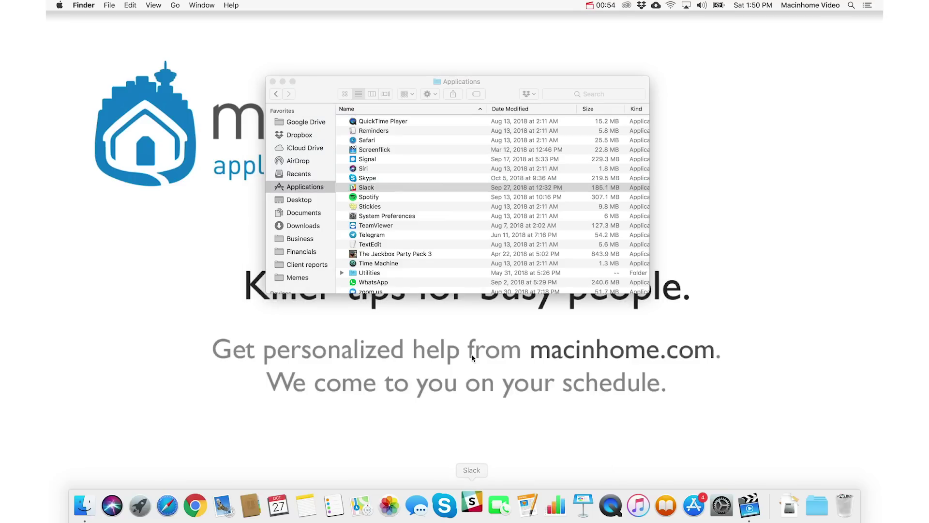
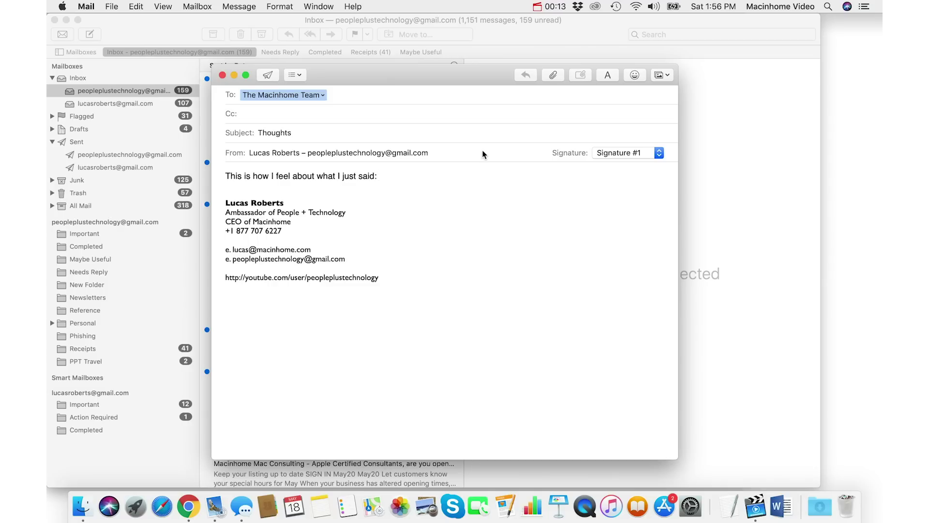
Step: End the Mail message's sentence with the halo angel emoji found by searching 'angel'
{"action": "key", "text": "ctrl+super+space"}
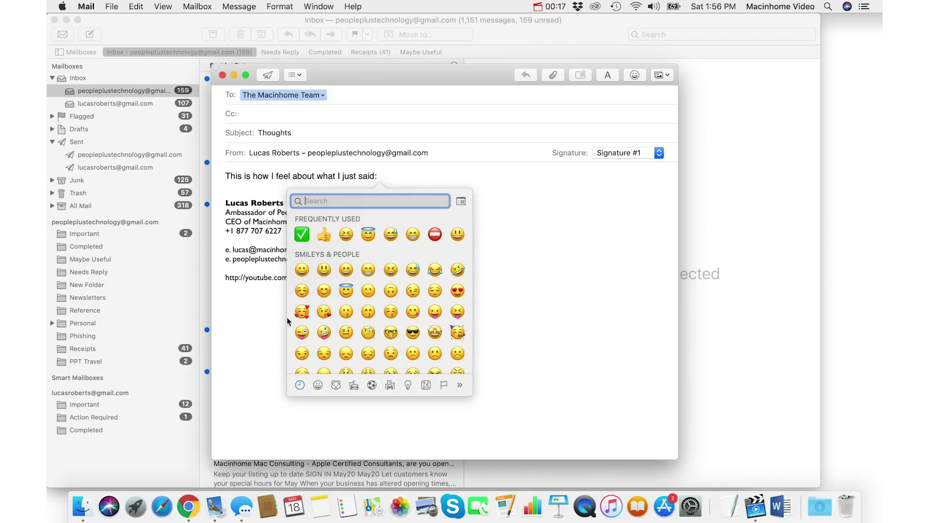
{"action": "scroll", "coordinate": [400, 263], "scroll_direction": "down", "scroll_amount": 10}
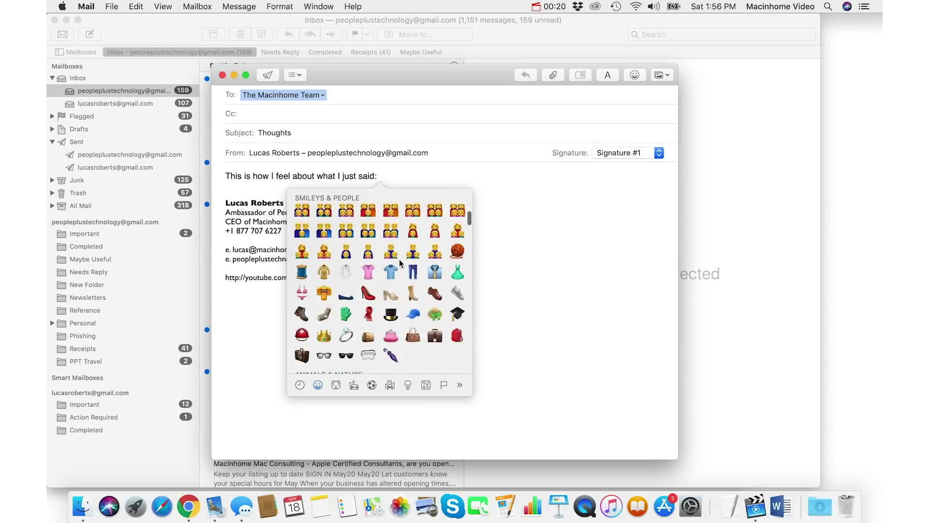
{"action": "scroll", "coordinate": [339, 218], "scroll_direction": "up", "scroll_amount": 15}
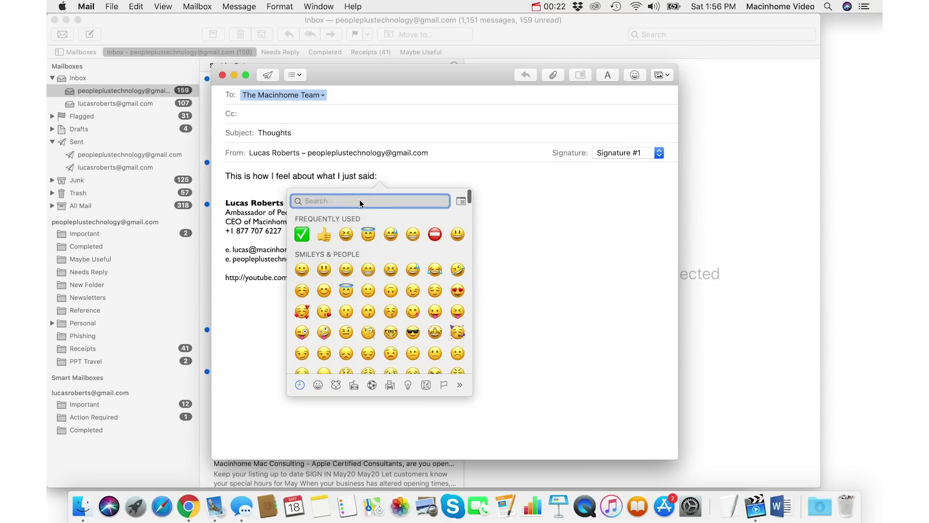
{"action": "type", "text": "angel"}
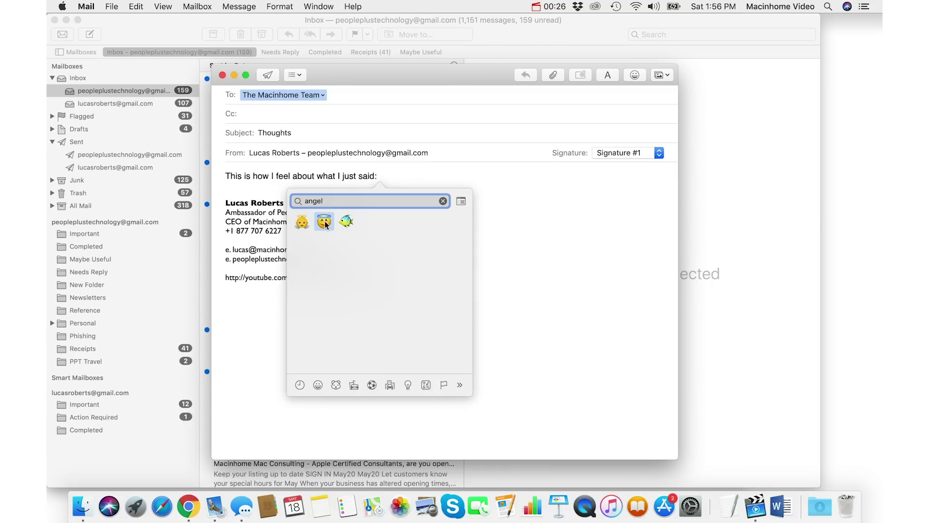
{"action": "left_click", "coordinate": [325, 222]}
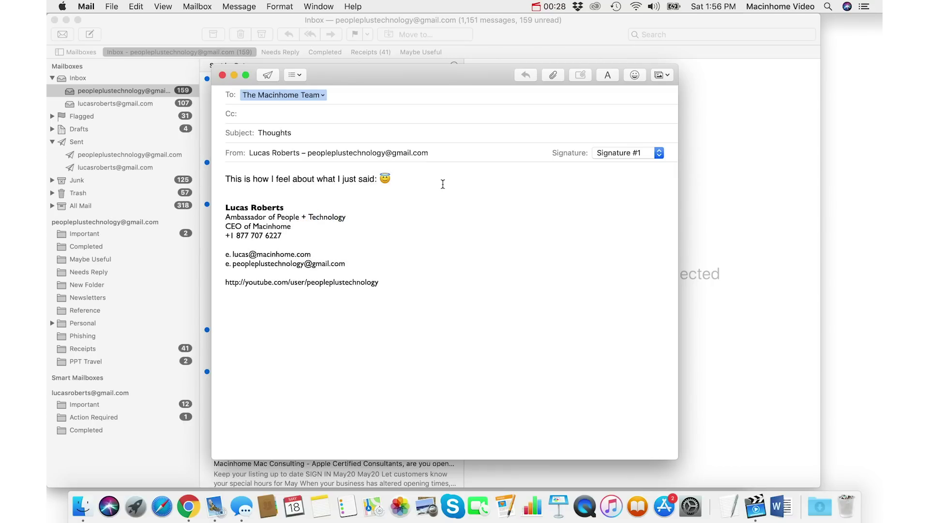
Step: Insert a thumbs-up emoji into the Messages reply field
{"action": "left_click", "coordinate": [242, 506]}
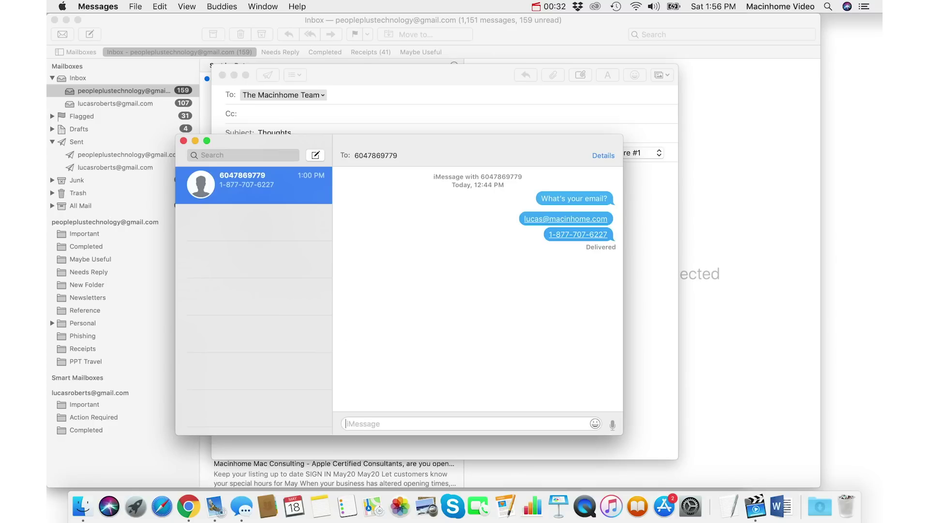
{"action": "key", "text": "ctrl+super+space"}
{"action": "key", "text": "Right"}
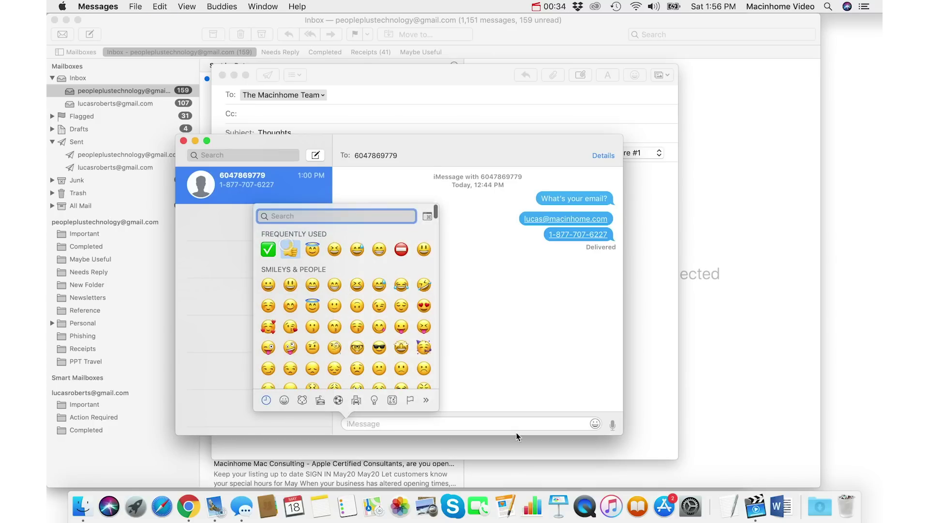
{"action": "key", "text": "Return"}
{"action": "left_click", "coordinate": [188, 506]}
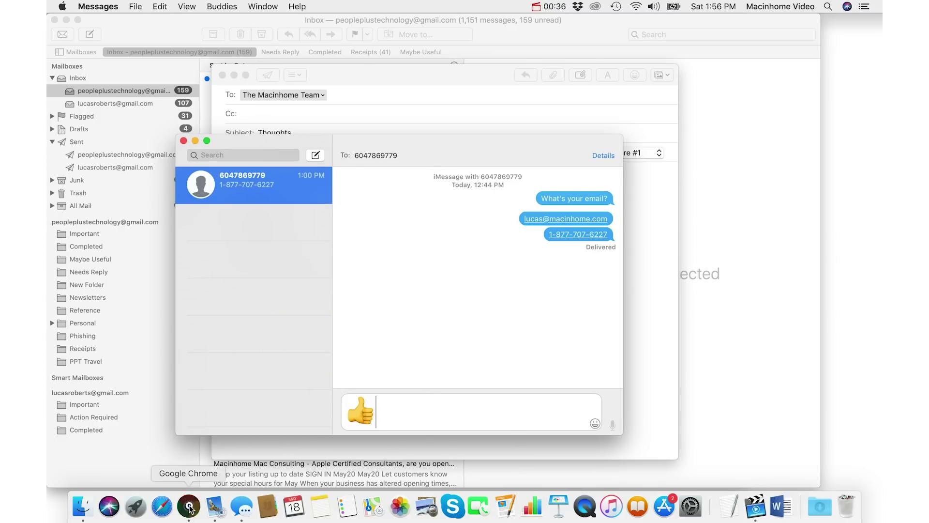
Step: Insert the squinting-laugh emoji at the start of the Gmail 'Feelings!' draft body
{"action": "key", "text": "ctrl+super+space"}
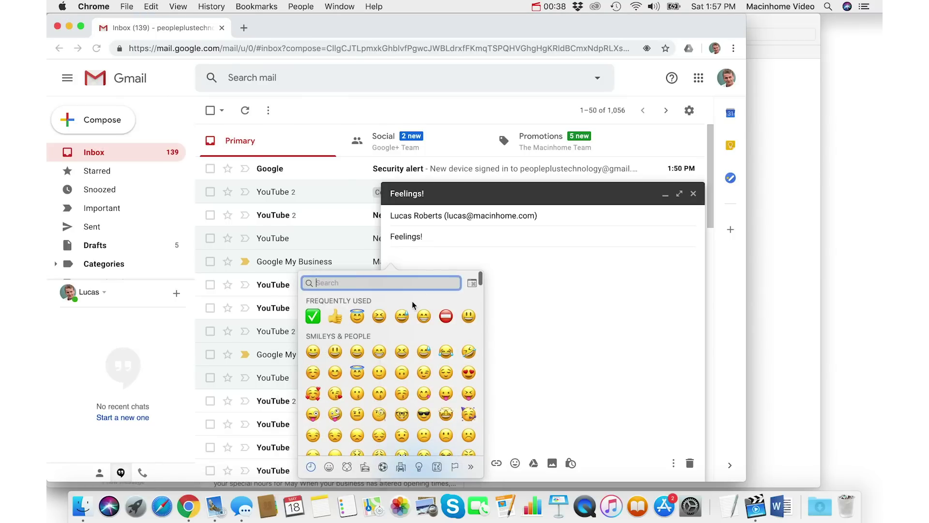
{"action": "left_click", "coordinate": [380, 317]}
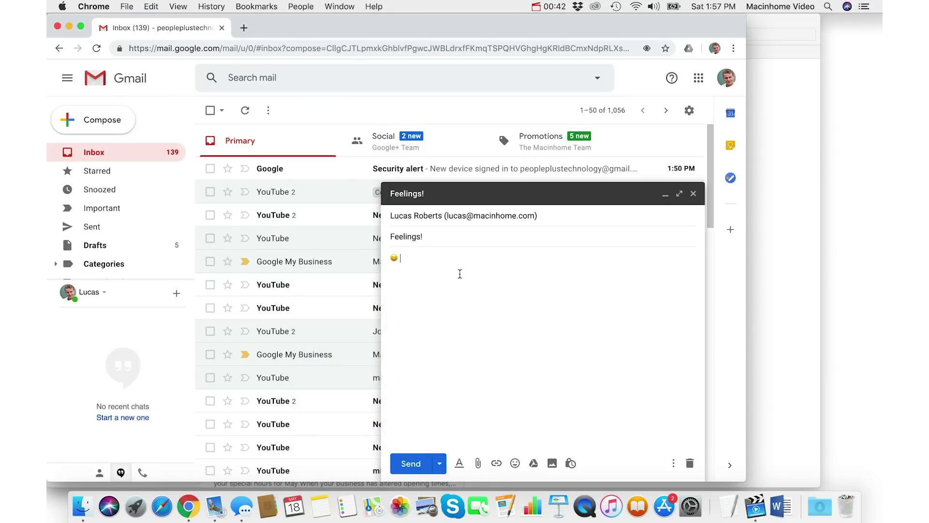
{"action": "key", "text": "ctrl+super+space"}
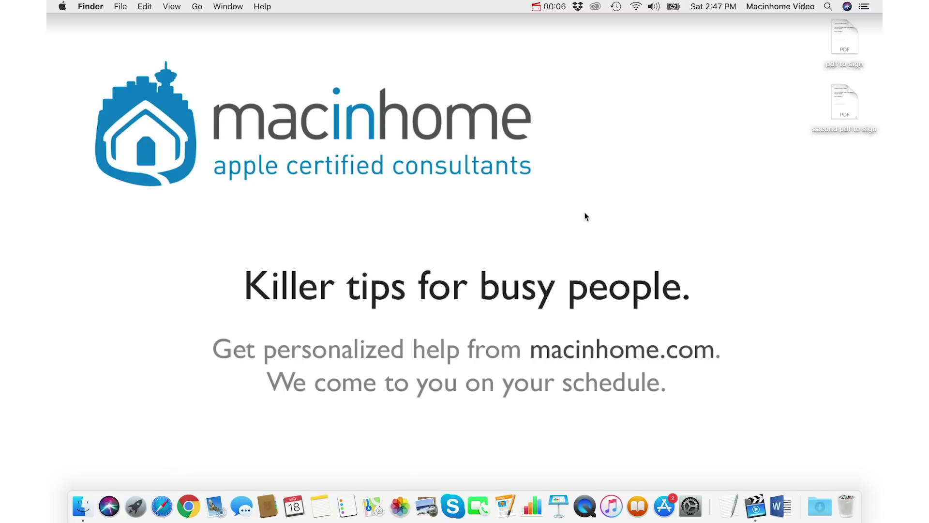
Step: Open 'pdf to sign' and capture a new 'Boom!' signature with the camera
{"action": "double_click", "coordinate": [844, 38]}
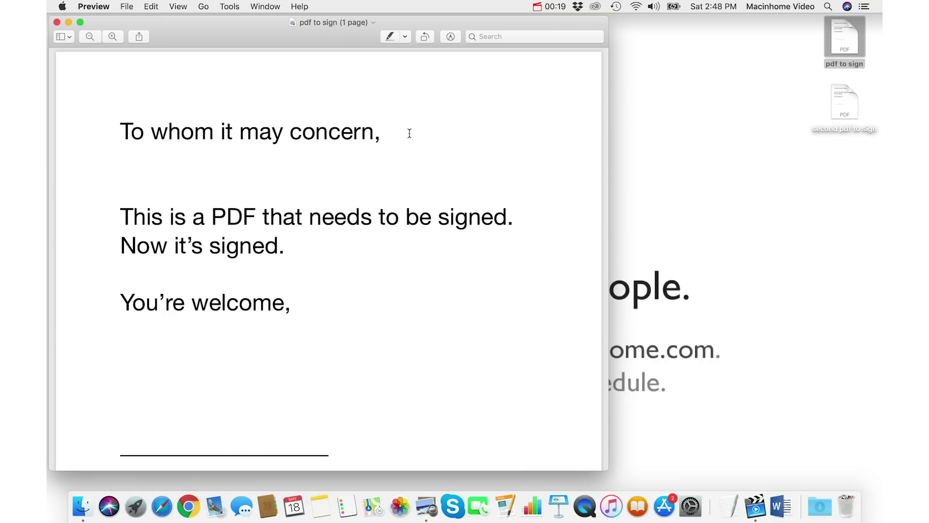
{"action": "left_click", "coordinate": [450, 38]}
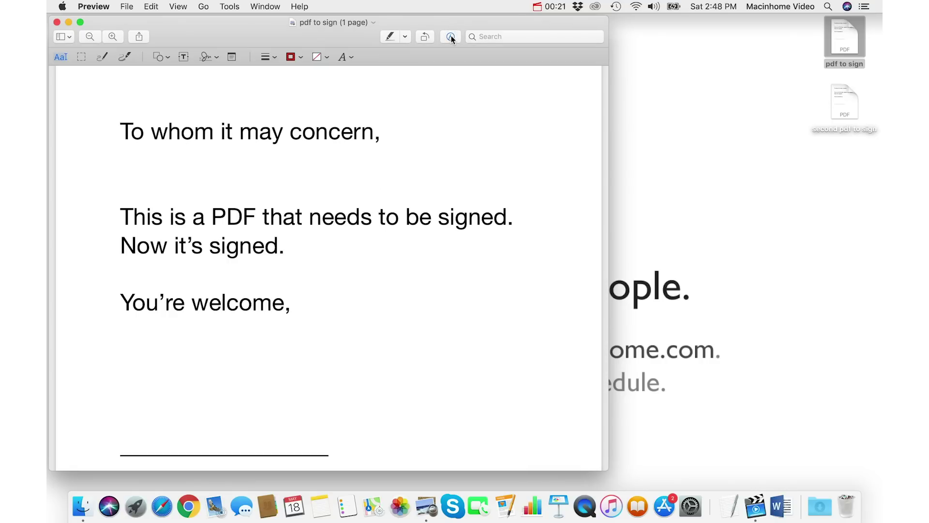
{"action": "left_click", "coordinate": [209, 58]}
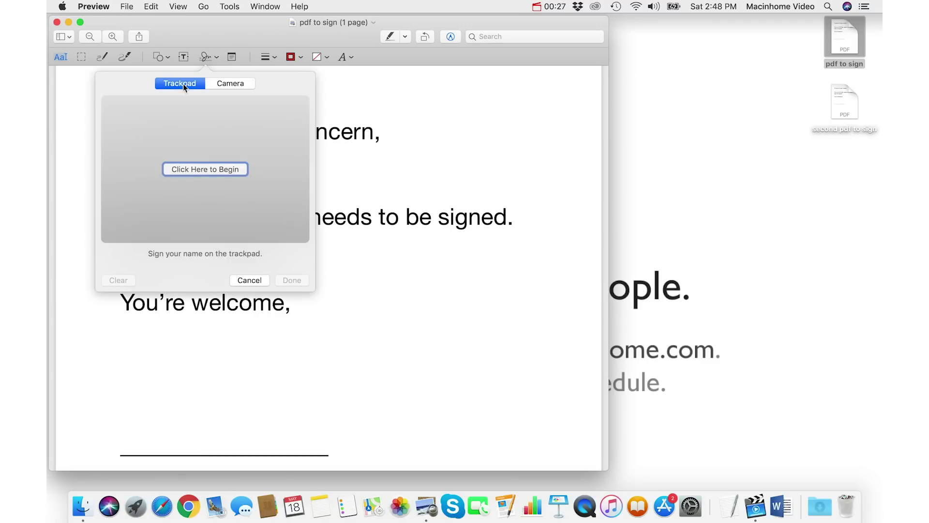
{"action": "left_click", "coordinate": [231, 84]}
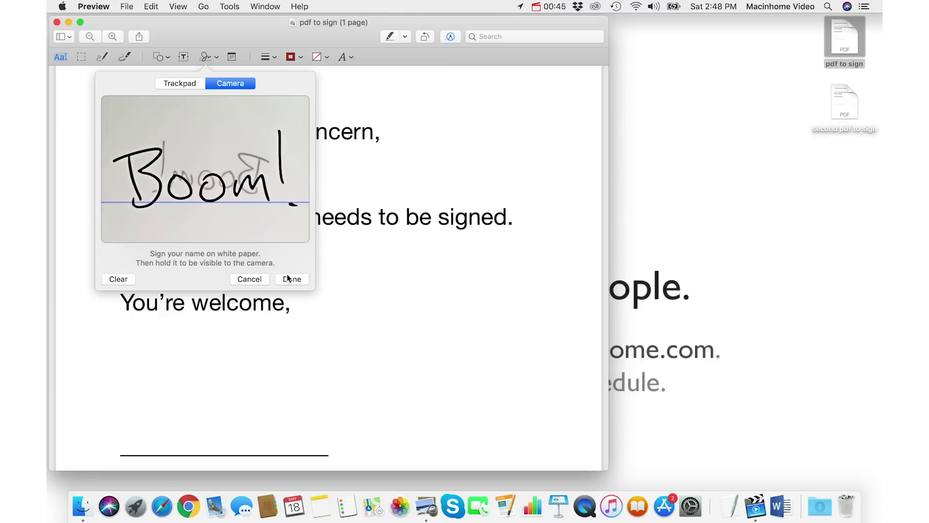
{"action": "left_click", "coordinate": [285, 279]}
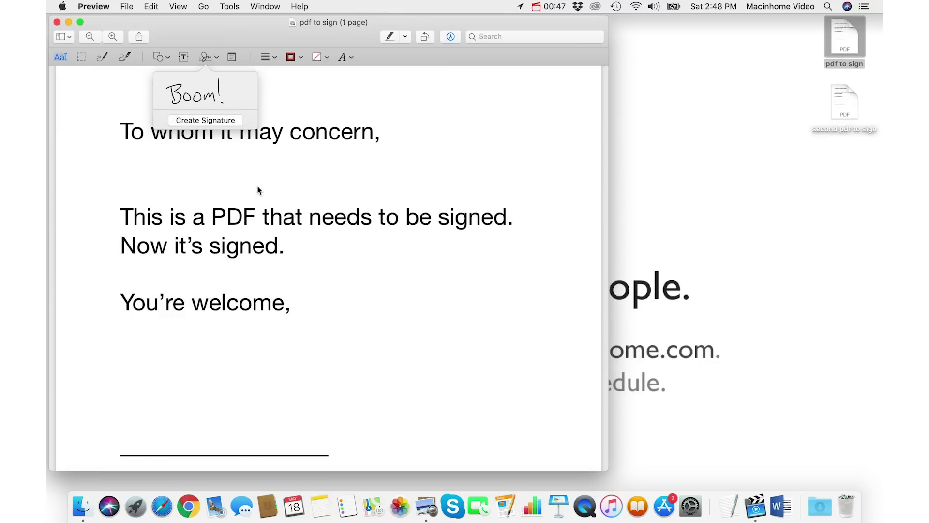
Step: Place the Boom! signature, enlarged, on the signature line, then save and quit Preview
{"action": "left_click", "coordinate": [200, 92]}
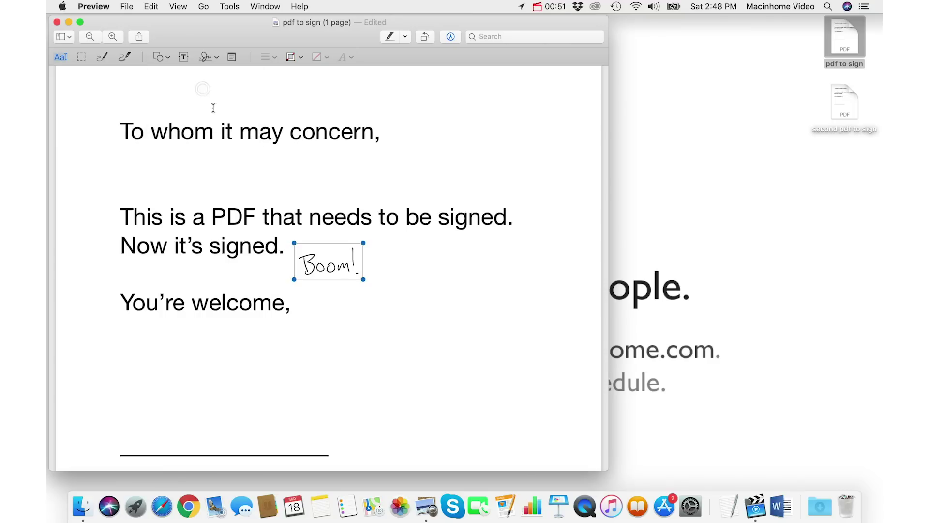
{"action": "mouse_move", "coordinate": [339, 267]}
{"action": "left_mouse_down"}
{"action": "mouse_move", "coordinate": [205, 442]}
{"action": "mouse_move", "coordinate": [313, 362]}
{"action": "left_mouse_up"}
{"action": "left_click", "coordinate": [282, 364]}
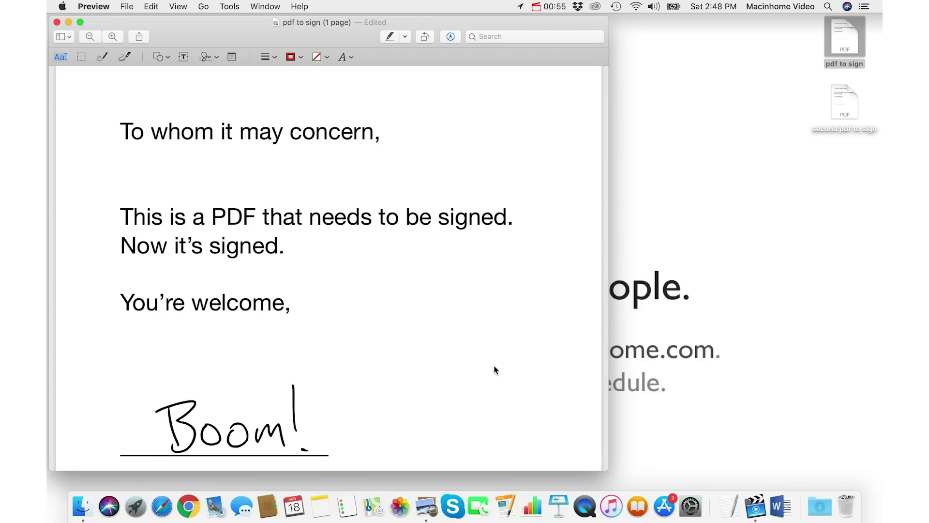
{"action": "key", "text": "super+s"}
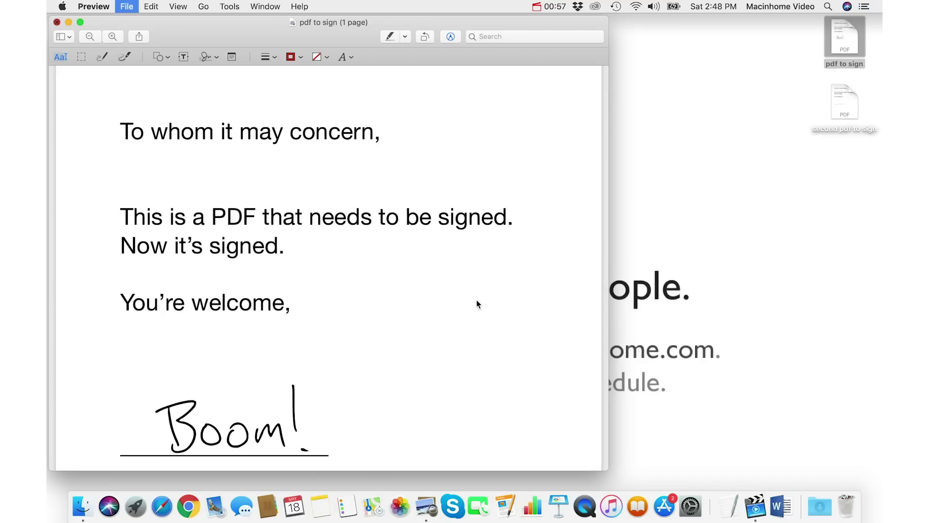
{"action": "key", "text": "super+q"}
{"action": "double_click", "coordinate": [842, 99]}
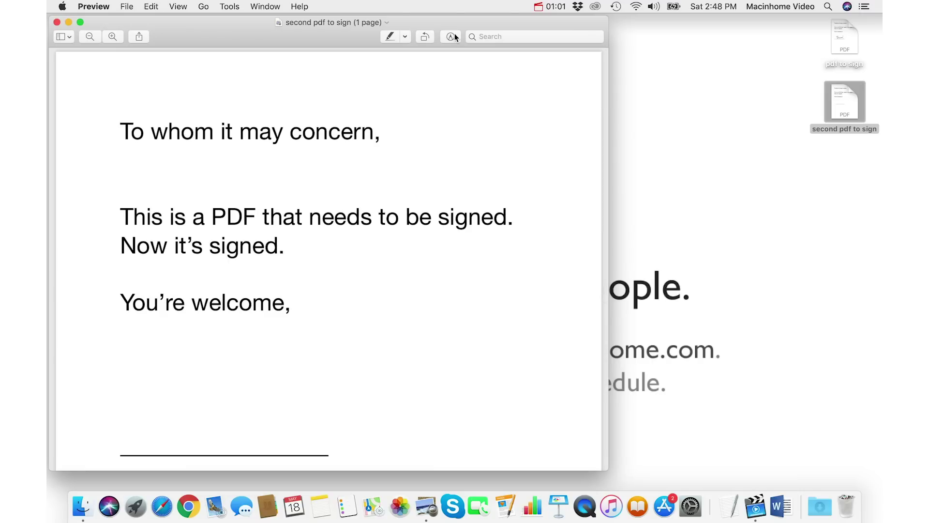
Step: Add the saved Boom! signature to the second PDF's signature line and enlarge it
{"action": "left_click", "coordinate": [451, 37]}
{"action": "left_click", "coordinate": [206, 57]}
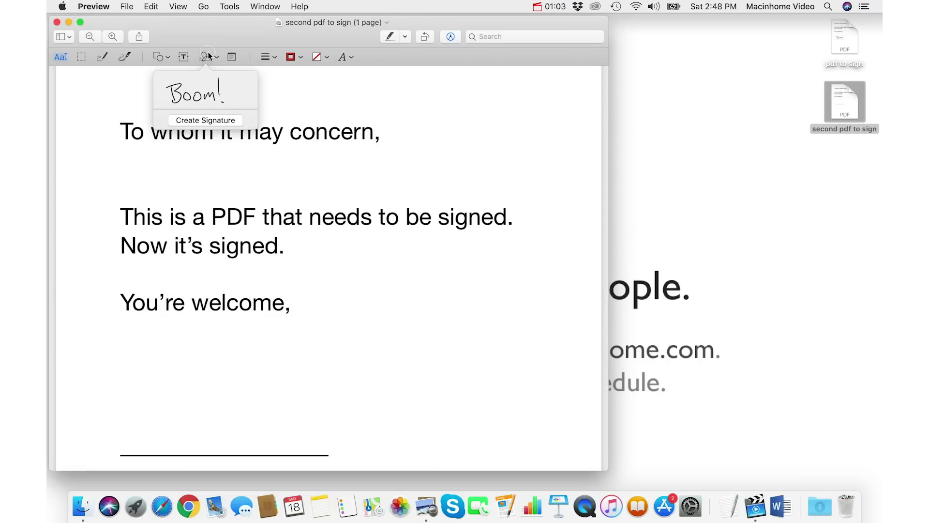
{"action": "left_click", "coordinate": [186, 99]}
{"action": "mouse_move", "coordinate": [339, 267]}
{"action": "left_mouse_down"}
{"action": "mouse_move", "coordinate": [241, 378]}
{"action": "mouse_move", "coordinate": [210, 443]}
{"action": "mouse_move", "coordinate": [285, 399]}
{"action": "left_mouse_up"}
{"action": "left_click", "coordinate": [310, 369]}
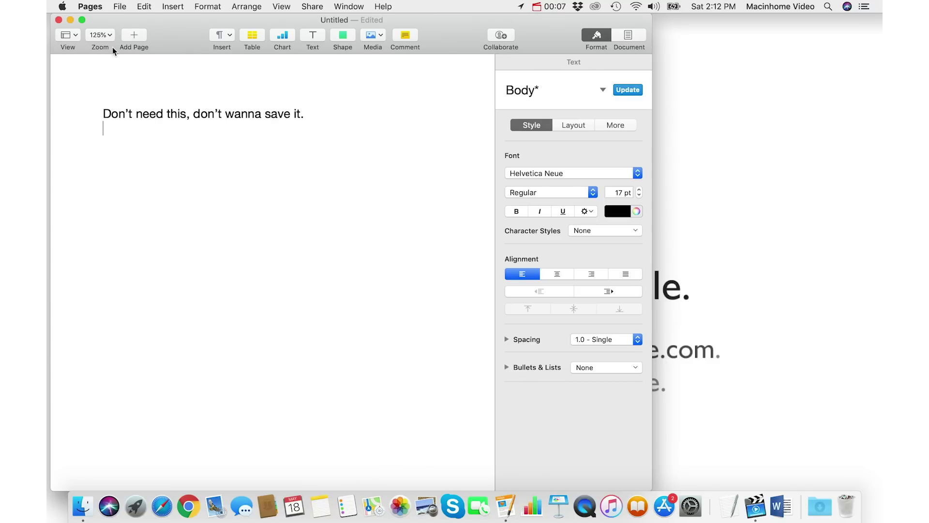
Step: Close the Untitled Pages document, choosing Delete so nothing is saved
{"action": "left_click", "coordinate": [58, 19]}
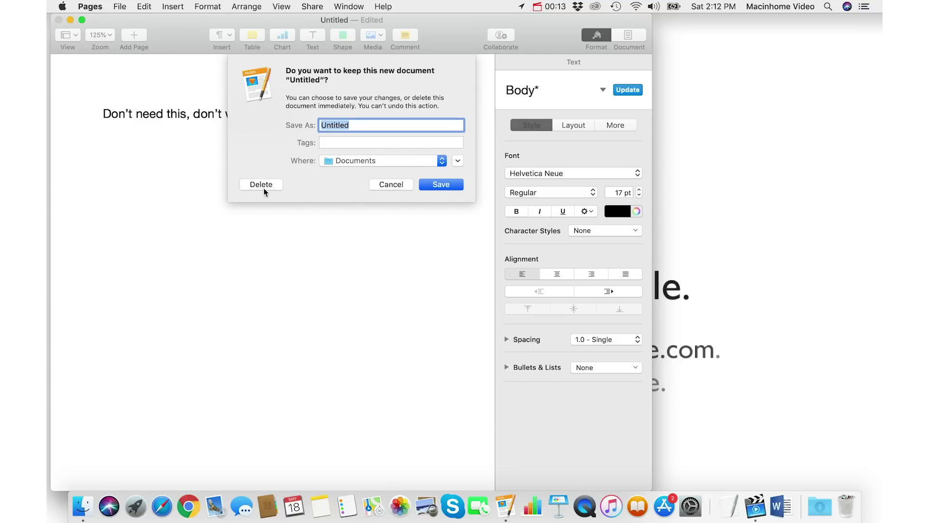
{"action": "left_click", "coordinate": [390, 185]}
{"action": "key", "text": "super+w"}
{"action": "key", "text": "super+BackSpace"}
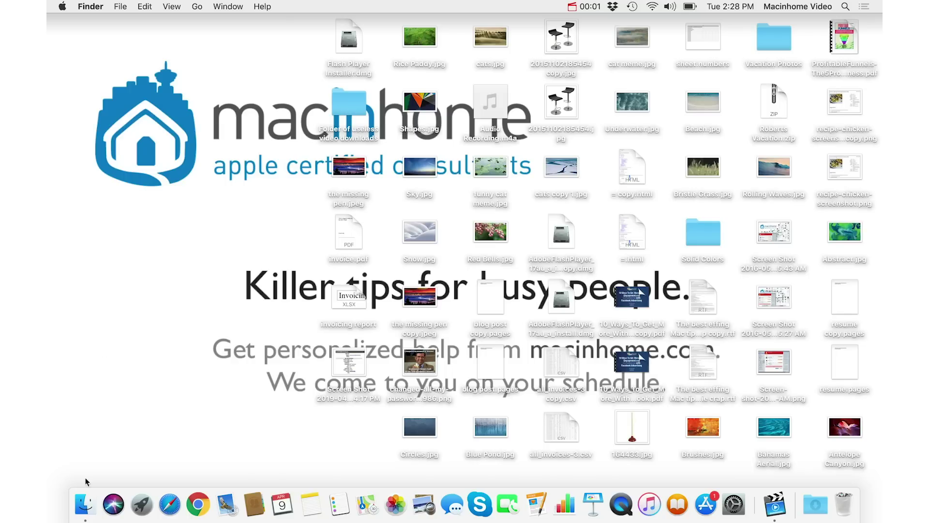
{"action": "left_click", "coordinate": [85, 501]}
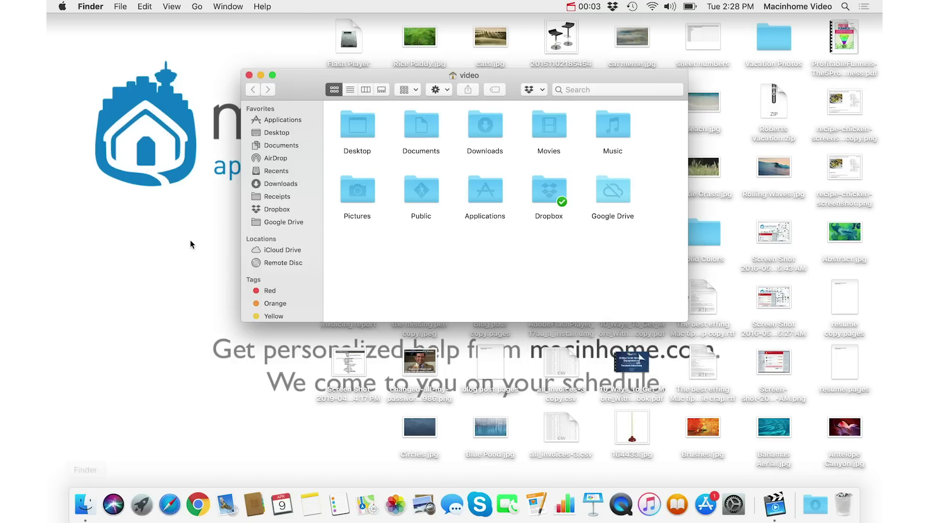
{"action": "left_click_drag", "start_coordinate": [298, 77], "coordinate": [185, 102]}
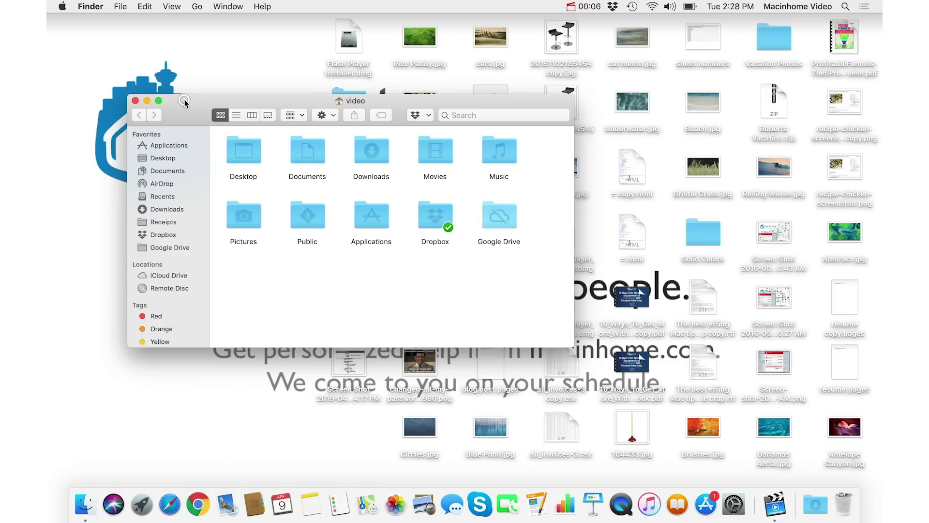
{"action": "left_click", "coordinate": [135, 102]}
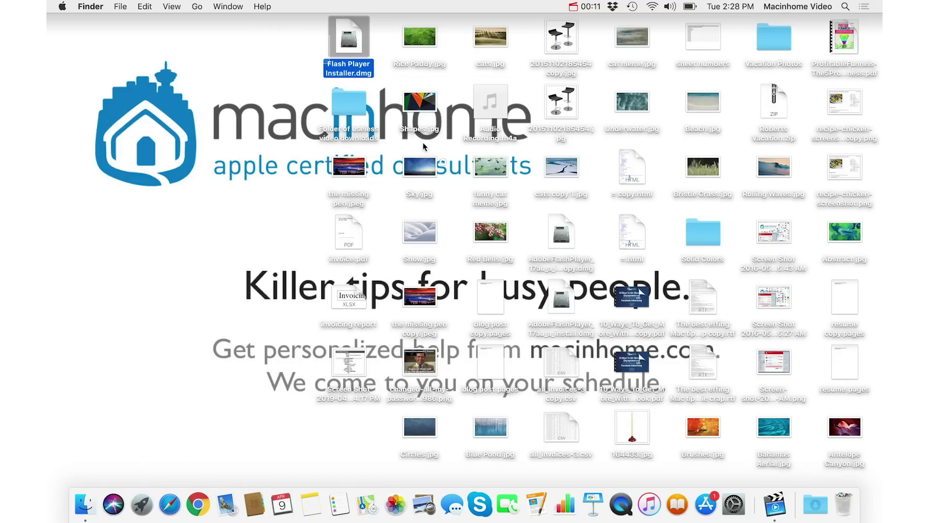
{"action": "key", "text": "super+a"}
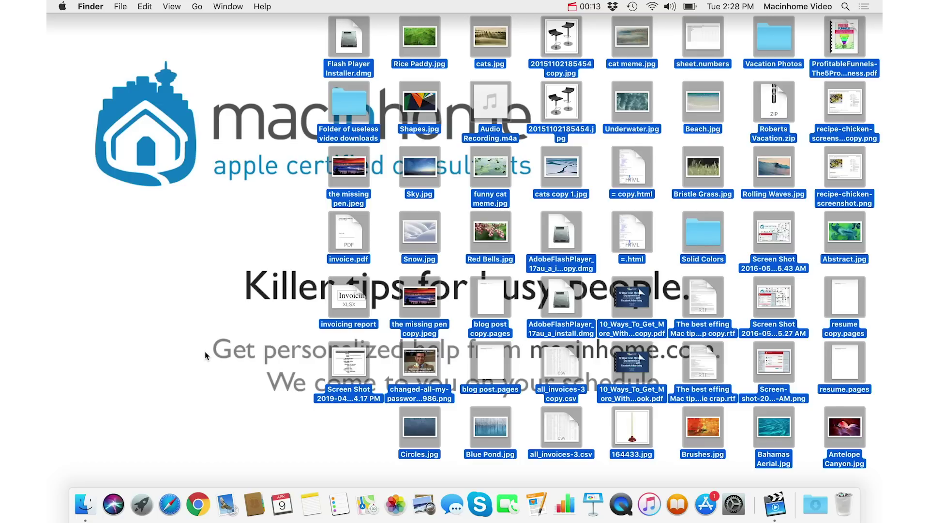
{"action": "left_click", "coordinate": [236, 180]}
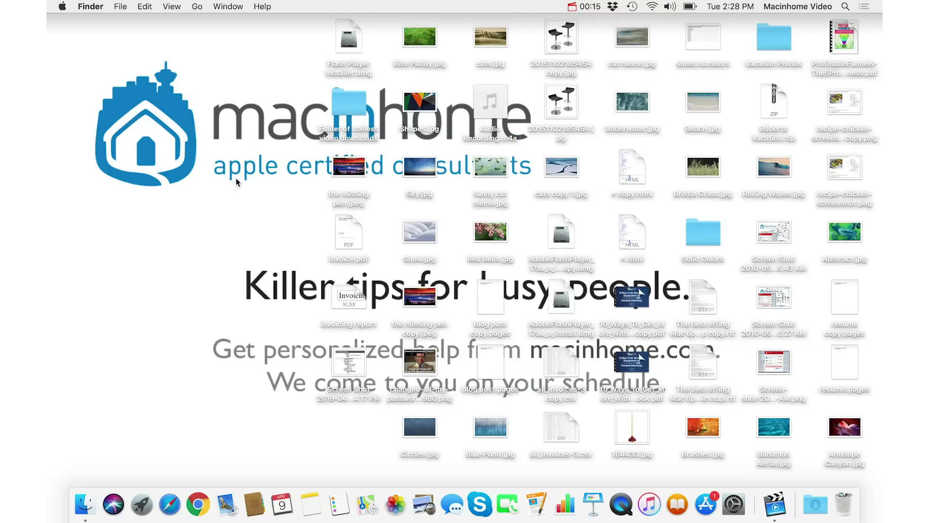
Step: Turn on View > Use Stacks for the desktop, then expand and collapse the Images stack
{"action": "left_click", "coordinate": [177, 7]}
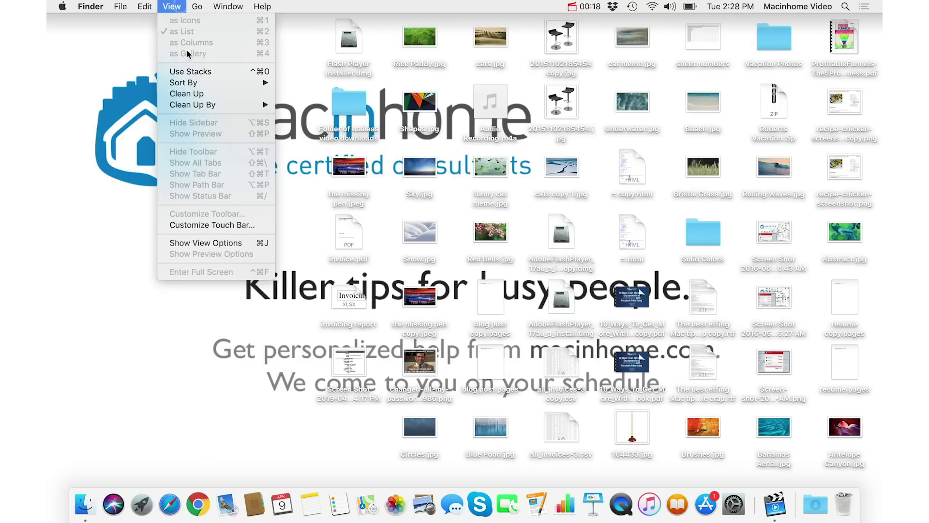
{"action": "left_click", "coordinate": [216, 73]}
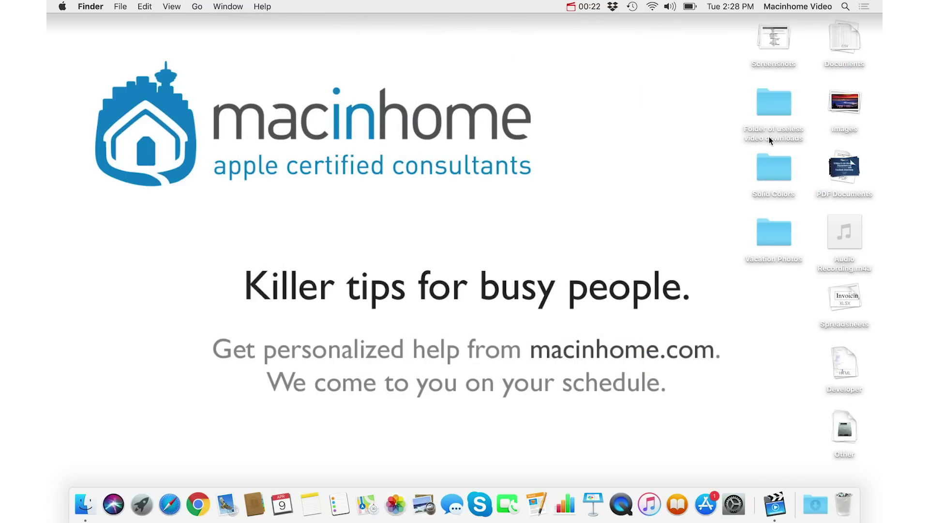
{"action": "left_click", "coordinate": [847, 102]}
{"action": "left_click", "coordinate": [846, 103]}
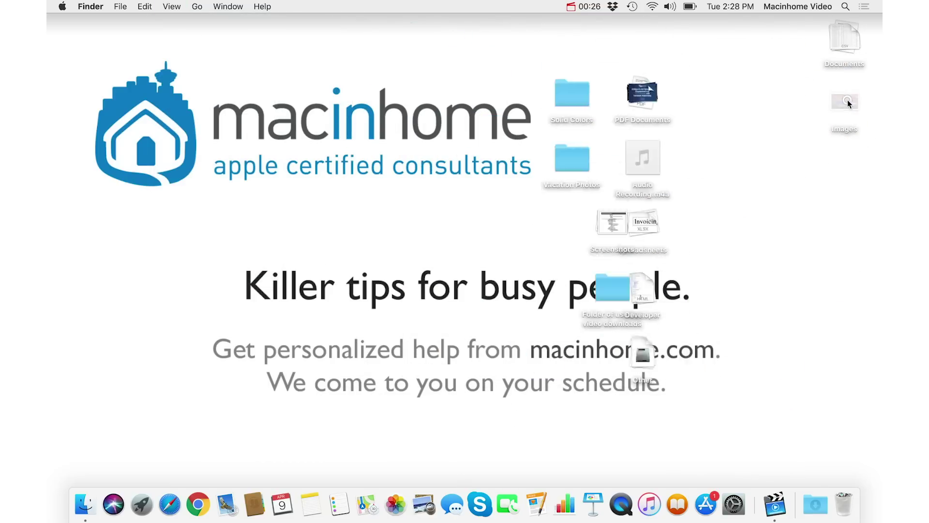
{"action": "left_click", "coordinate": [846, 103]}
{"action": "left_click", "coordinate": [848, 103]}
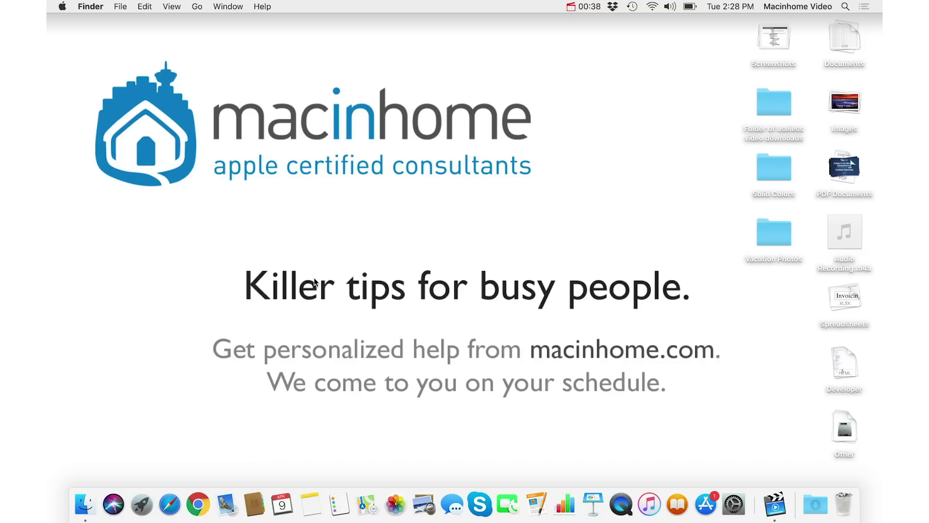
Step: Open two new Finder windows and list the Desktop folder's files in one
{"action": "key", "text": "super+n"}
{"action": "key", "text": "super+n"}
{"action": "left_click_drag", "start_coordinate": [203, 113], "coordinate": [405, 196]}
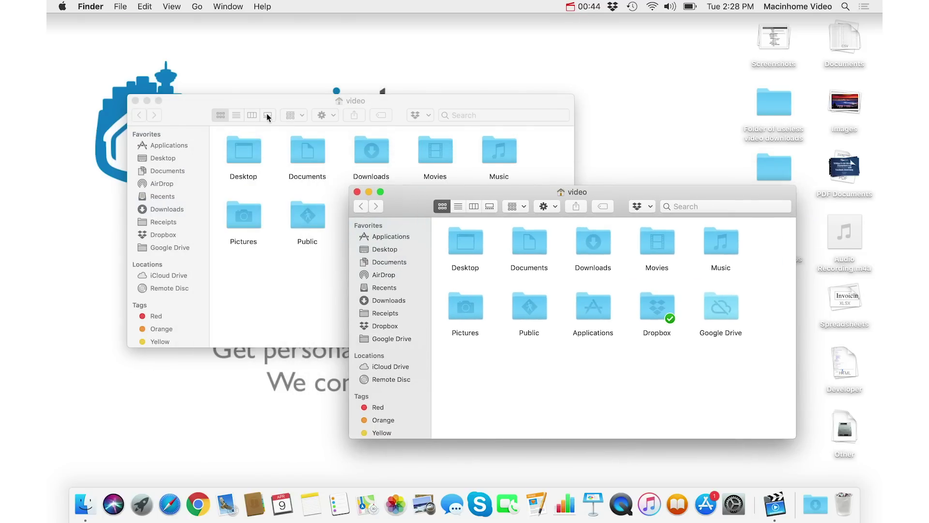
{"action": "left_click_drag", "start_coordinate": [199, 103], "coordinate": [142, 40]}
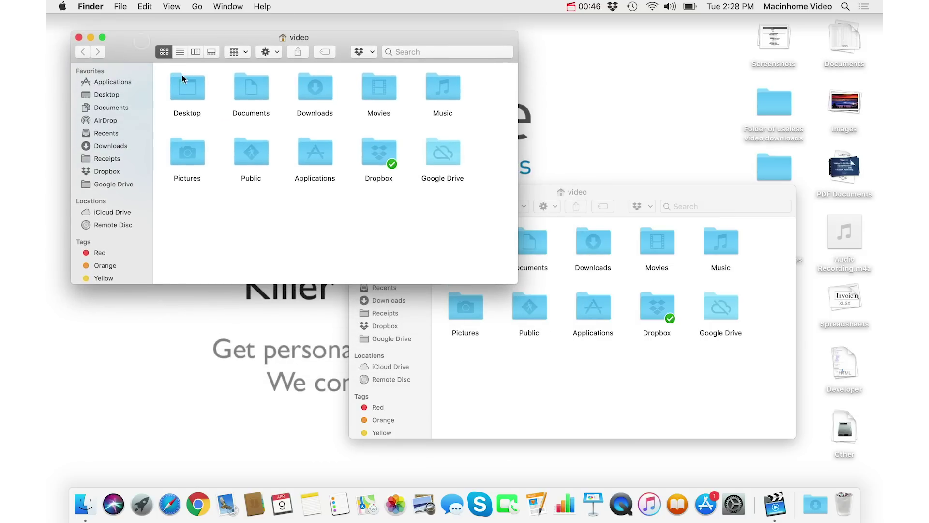
{"action": "double_click", "coordinate": [192, 92]}
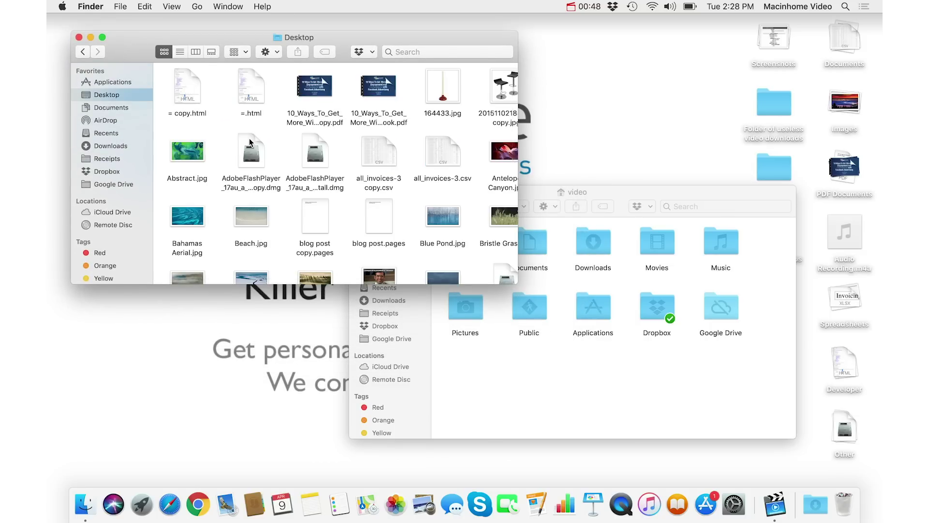
{"action": "key", "text": "super+2"}
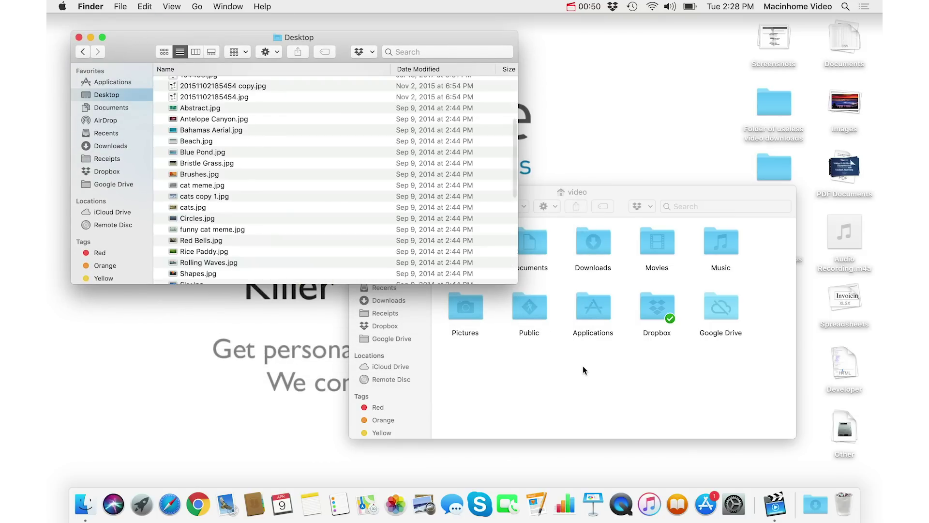
Step: Open the Documents folder in the second window beside the Desktop window
{"action": "left_click", "coordinate": [583, 366]}
{"action": "left_click_drag", "start_coordinate": [474, 192], "coordinate": [574, 153]}
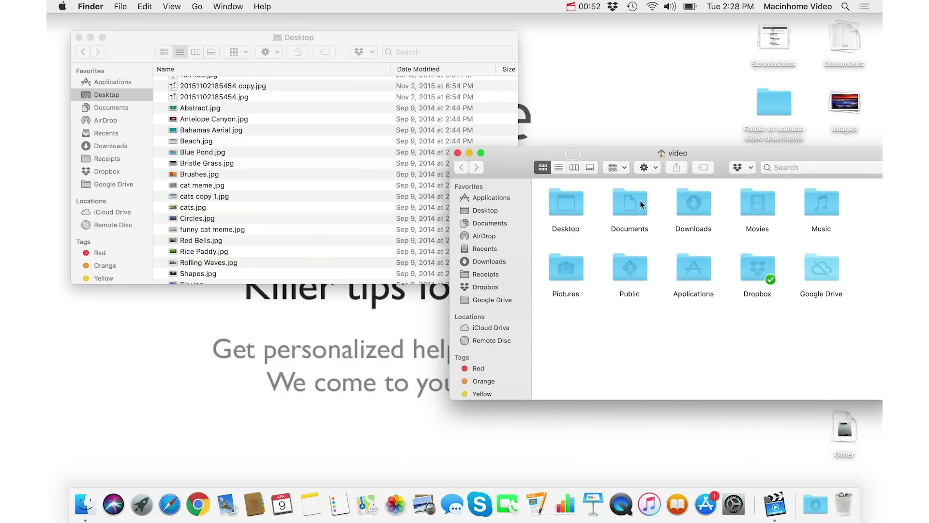
{"action": "double_click", "coordinate": [625, 201]}
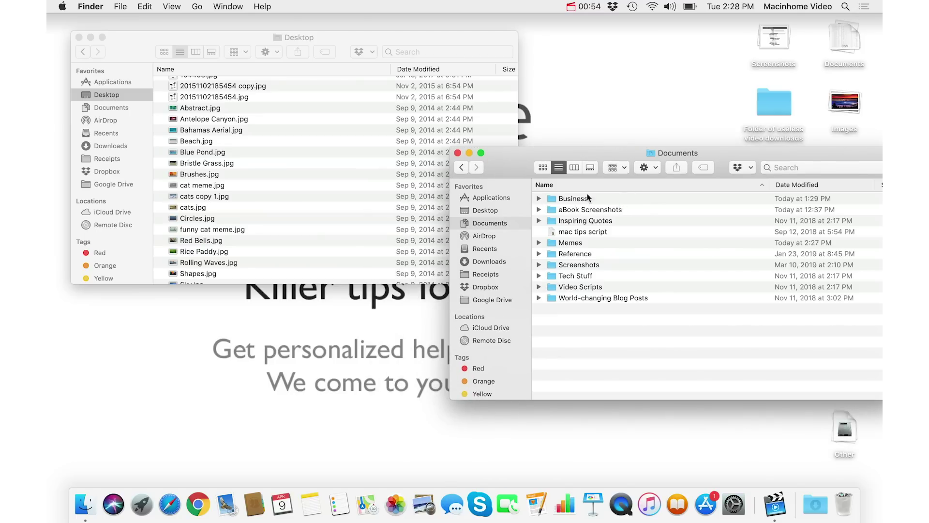
{"action": "left_click_drag", "start_coordinate": [503, 163], "coordinate": [545, 94]}
{"action": "scroll", "coordinate": [326, 154], "scroll_direction": "up", "scroll_amount": 5}
{"action": "left_click", "coordinate": [327, 154]}
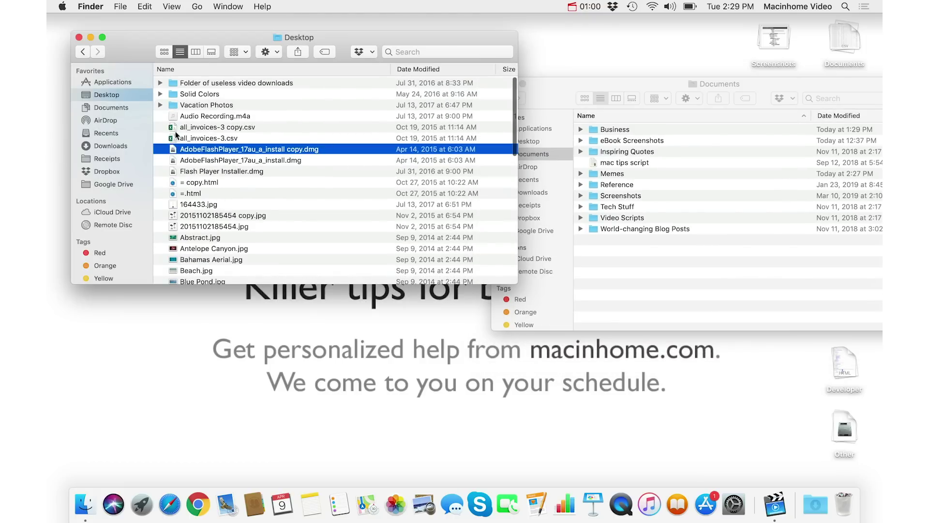
Step: Widen the Desktop window to show Kind, sort by Kind, and select =.html through Underwater.jpg
{"action": "left_click_drag", "start_coordinate": [516, 286], "coordinate": [533, 433]}
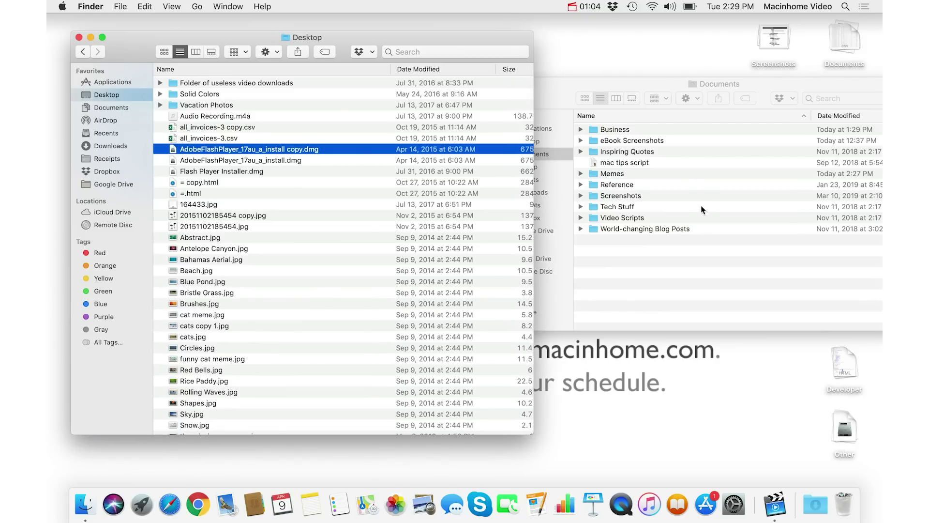
{"action": "left_click", "coordinate": [256, 72]}
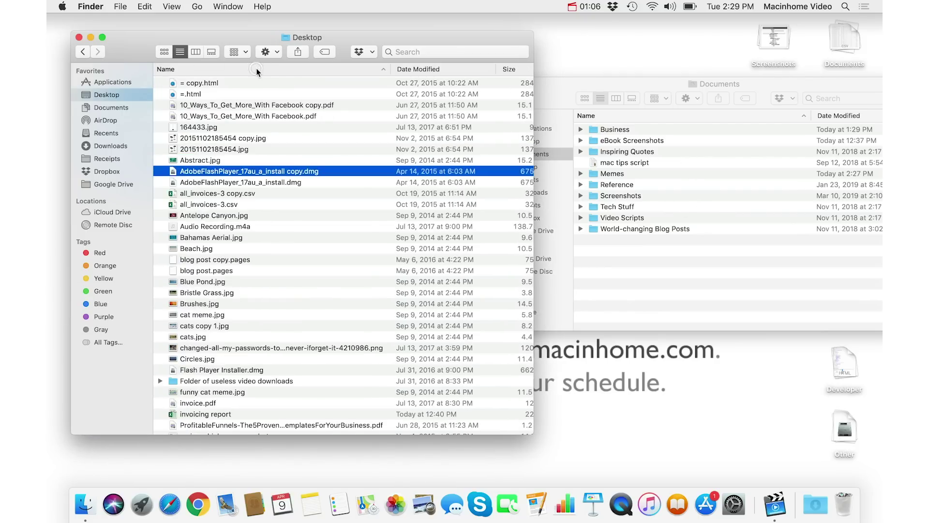
{"action": "left_click", "coordinate": [425, 71]}
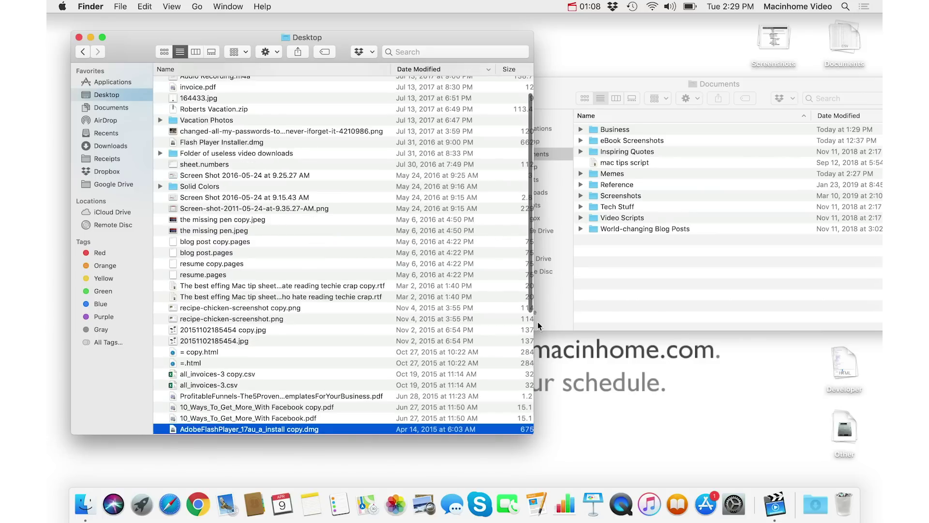
{"action": "left_click_drag", "start_coordinate": [534, 433], "coordinate": [604, 441]}
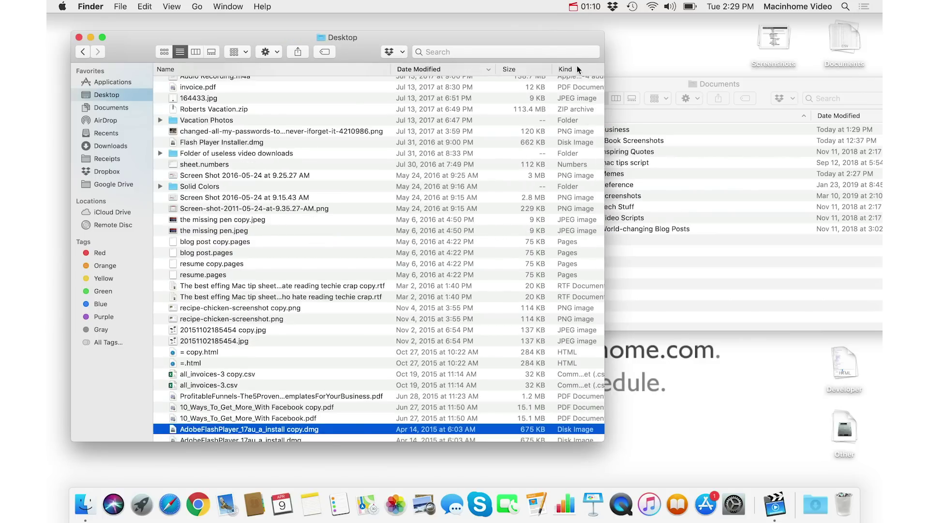
{"action": "left_click", "coordinate": [577, 66]}
{"action": "scroll", "coordinate": [370, 198], "scroll_direction": "up", "scroll_amount": 2}
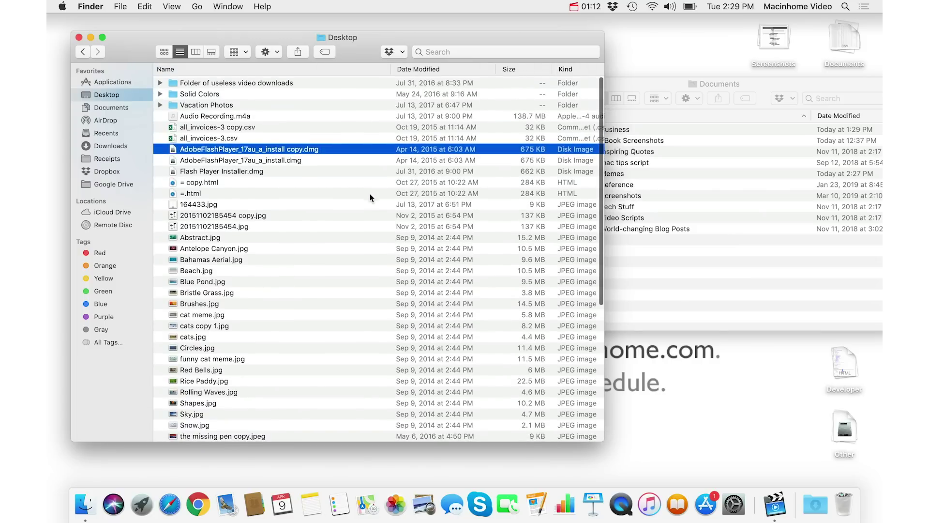
{"action": "scroll", "coordinate": [315, 222], "scroll_direction": "down", "scroll_amount": 5}
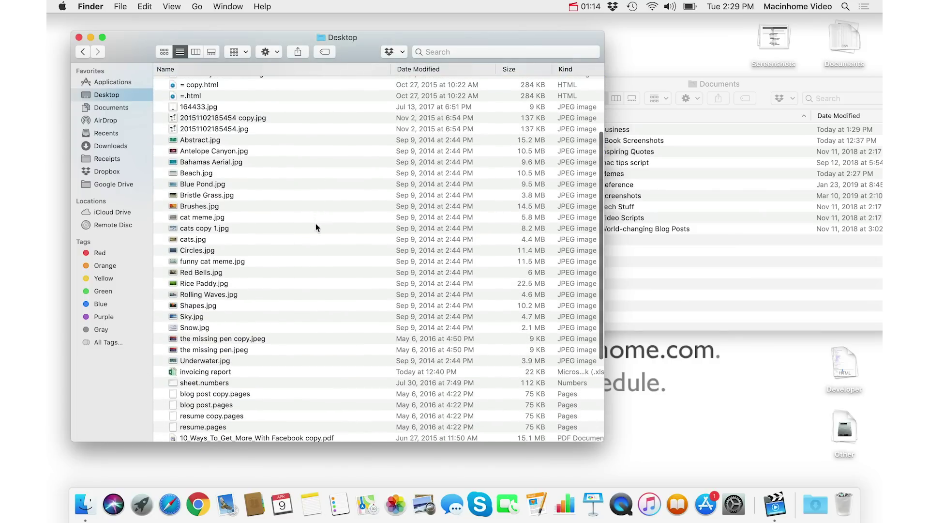
{"action": "left_click_drag", "start_coordinate": [339, 97], "coordinate": [349, 357]}
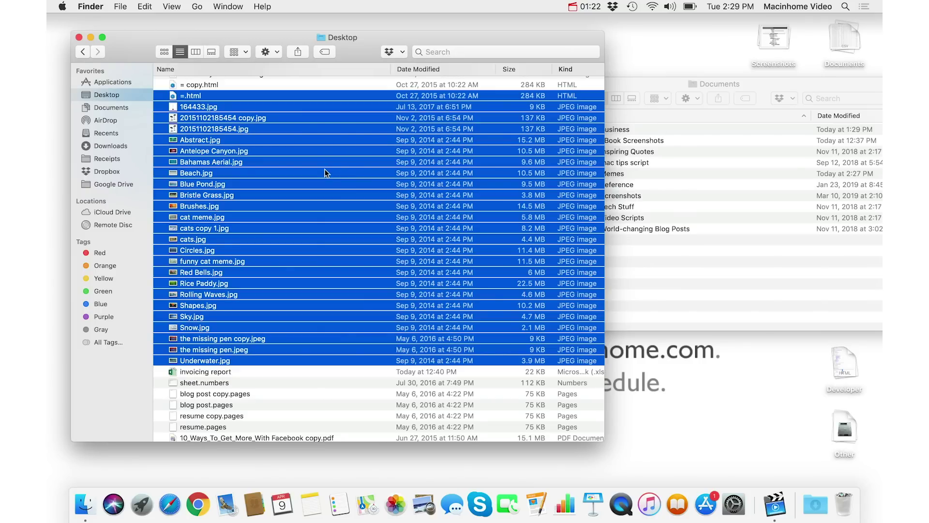
{"action": "left_click", "coordinate": [340, 174], "text": "super"}
{"action": "left_click", "coordinate": [322, 226], "text": "super"}
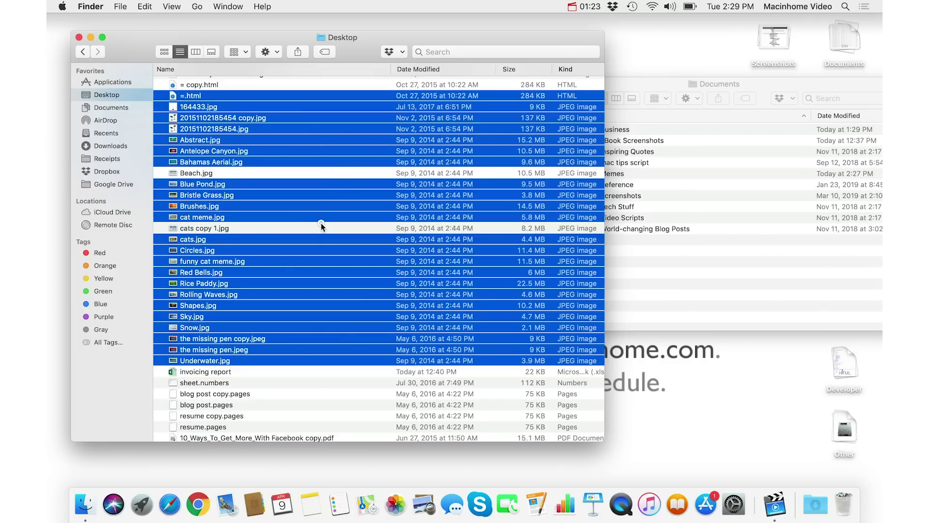
{"action": "left_click", "coordinate": [320, 261], "text": "super"}
{"action": "left_click_drag", "start_coordinate": [318, 129], "coordinate": [318, 97]}
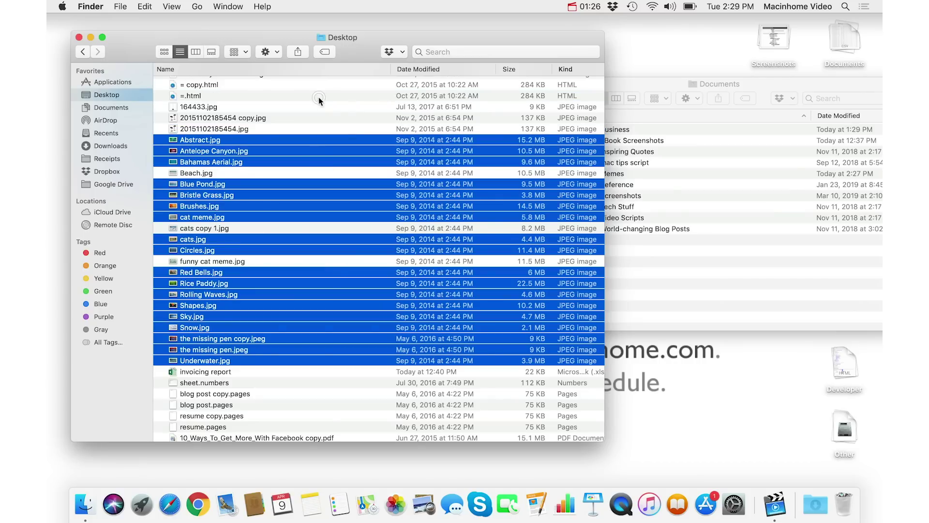
{"action": "left_click_drag", "start_coordinate": [183, 151], "coordinate": [623, 174]}
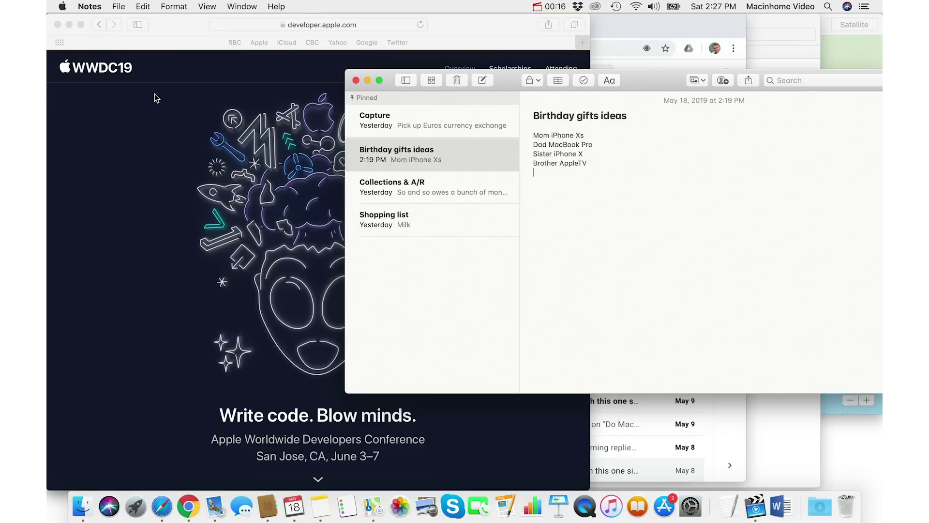
Step: Switch to Finder and choose Hide Others, then bring Safari's WWDC19 page back
{"action": "key", "text": "super+Tab"}
{"action": "key", "text": "super+Tab"}
{"action": "key", "text": "super+Tab"}
{"action": "key", "text": "super+Tab"}
{"action": "key", "text": "super+Tab"}
{"action": "key", "text": "super+Tab"}
{"action": "key", "text": "super+Tab"}
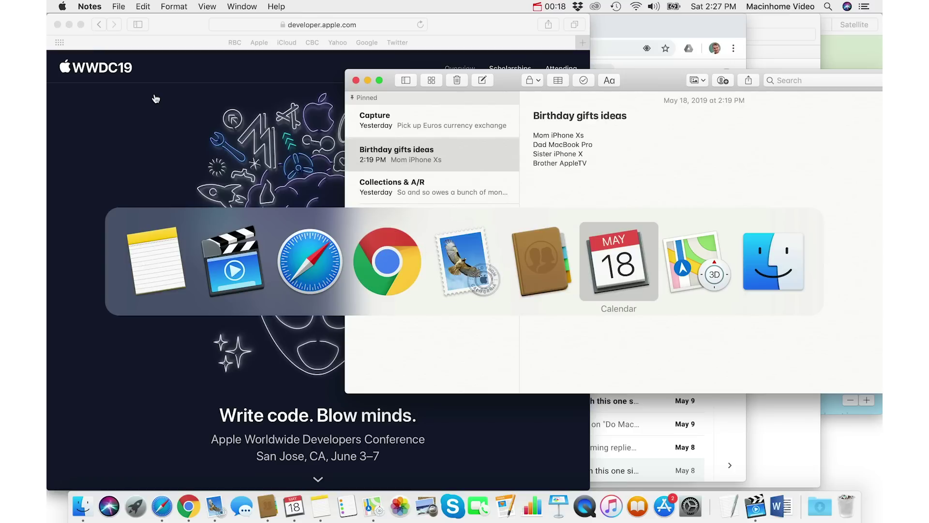
{"action": "key", "text": "super+Tab"}
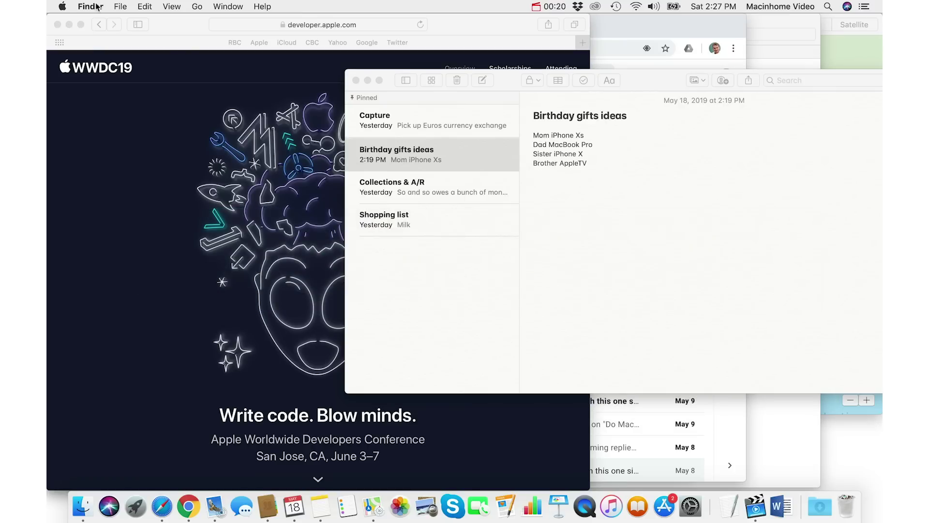
{"action": "left_click", "coordinate": [96, 6]}
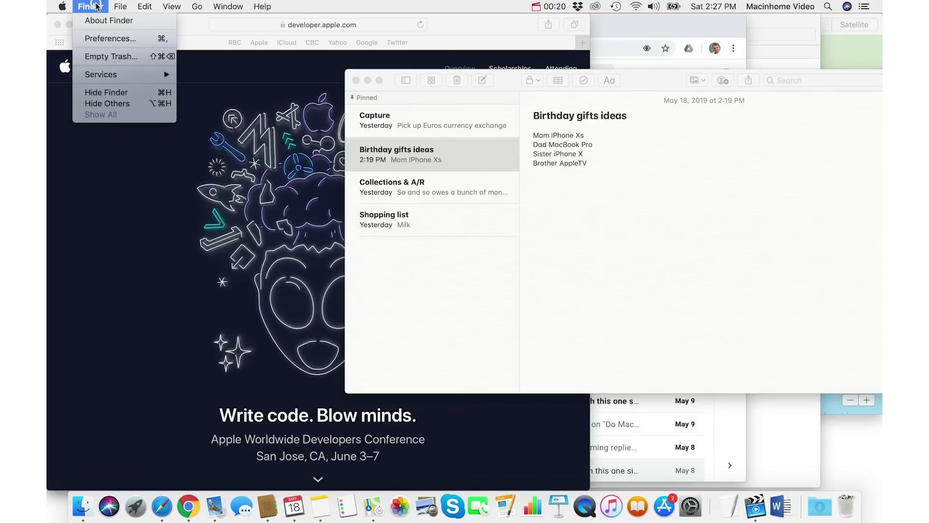
{"action": "left_click", "coordinate": [141, 103]}
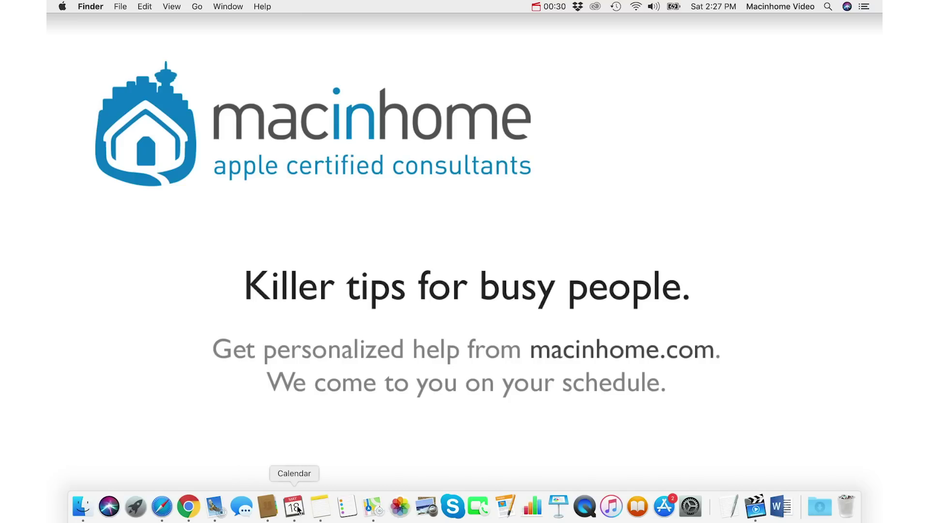
{"action": "left_click", "coordinate": [163, 511]}
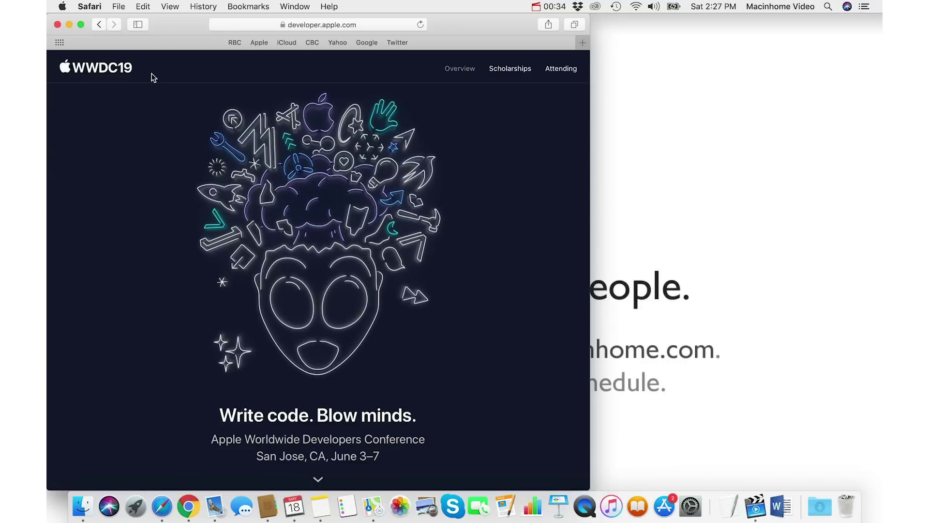
Step: Choose Finder > Show All to restore hidden windows, bringing Mail's new message forward
{"action": "left_click", "coordinate": [666, 156]}
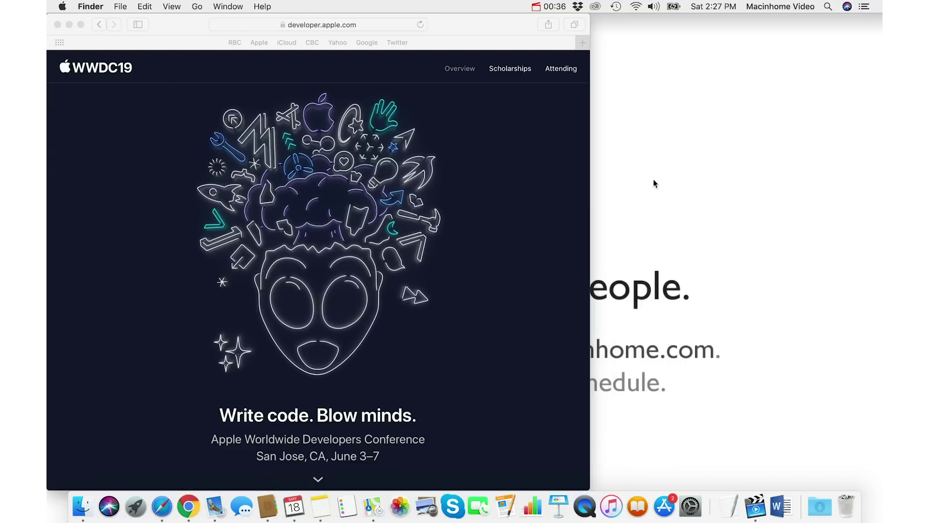
{"action": "left_click", "coordinate": [90, 7]}
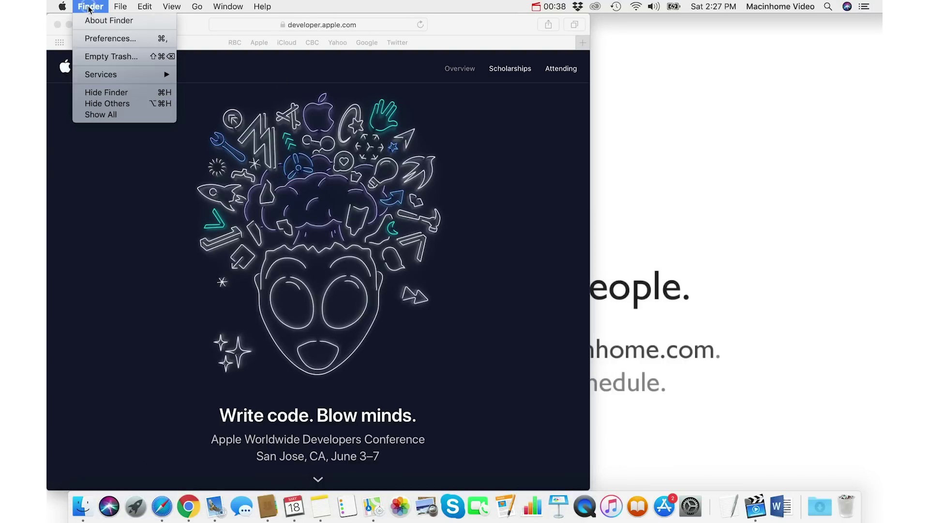
{"action": "left_click", "coordinate": [127, 115]}
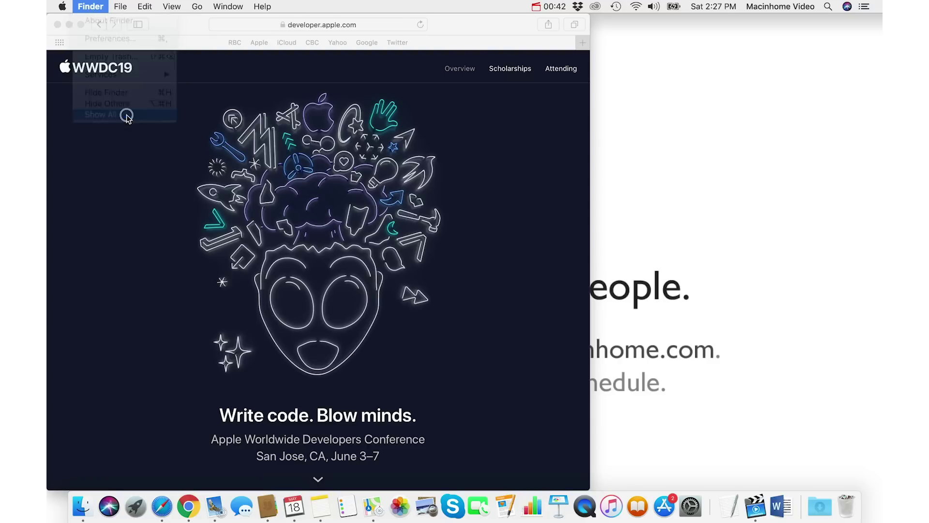
{"action": "left_click", "coordinate": [616, 301]}
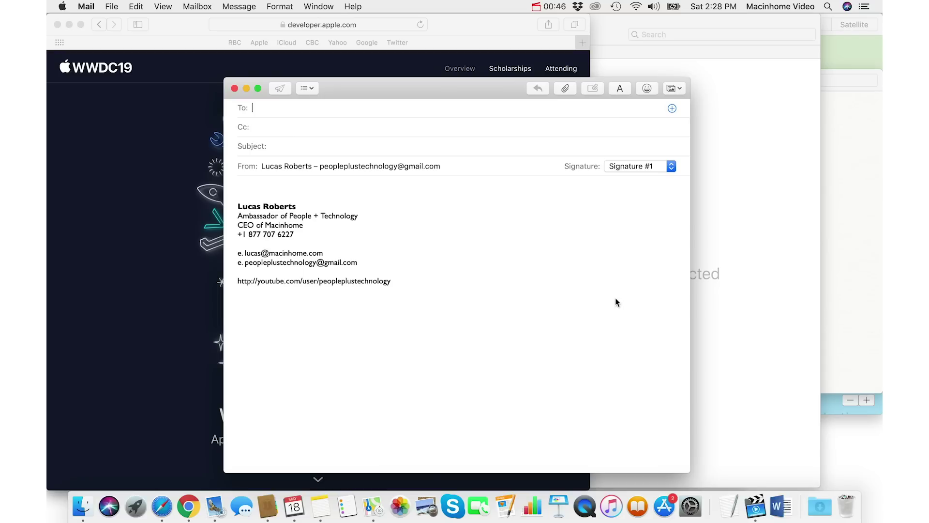
Step: In the Cmd-Tab switcher, hide Mail, Safari, Notes and Google Chrome one after another
{"action": "key", "text": "super+Tab"}
{"action": "key", "text": "super+Tab"}
{"action": "key", "text": "super+Tab"}
{"action": "key", "text": "super+Tab"}
{"action": "key", "text": "super+Tab"}
{"action": "key", "text": "super+Tab"}
{"action": "key", "text": "super+Tab"}
{"action": "key", "text": "super+Tab"}
{"action": "key", "text": "super+Tab"}
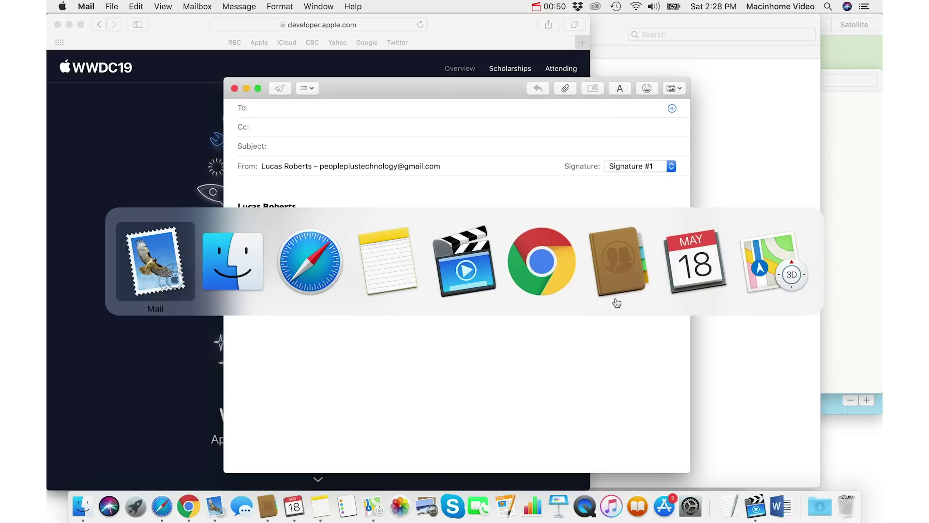
{"action": "key", "text": "super+h"}
{"action": "key", "text": "super+Tab"}
{"action": "key", "text": "super+Tab"}
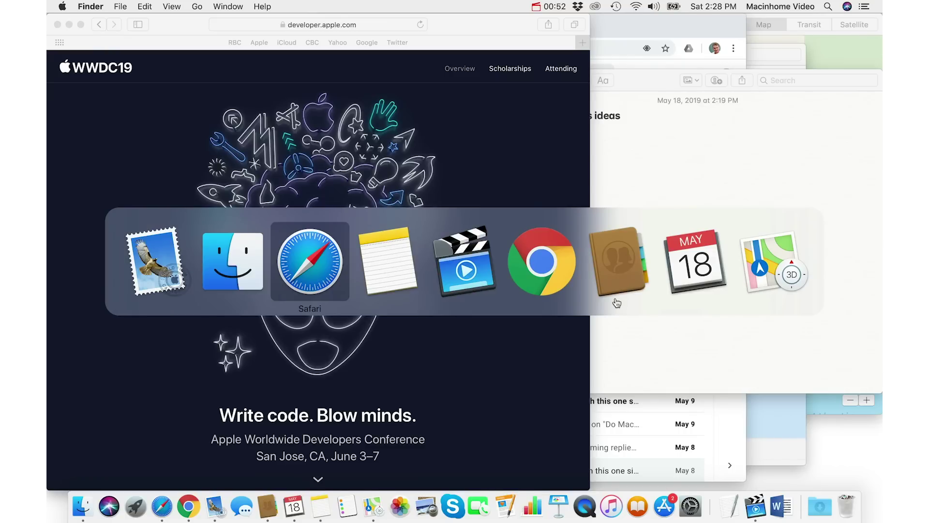
{"action": "key", "text": "super+h"}
{"action": "key", "text": "super+Tab"}
{"action": "key", "text": "super+h"}
{"action": "key", "text": "super+Tab"}
{"action": "key", "text": "super+Tab"}
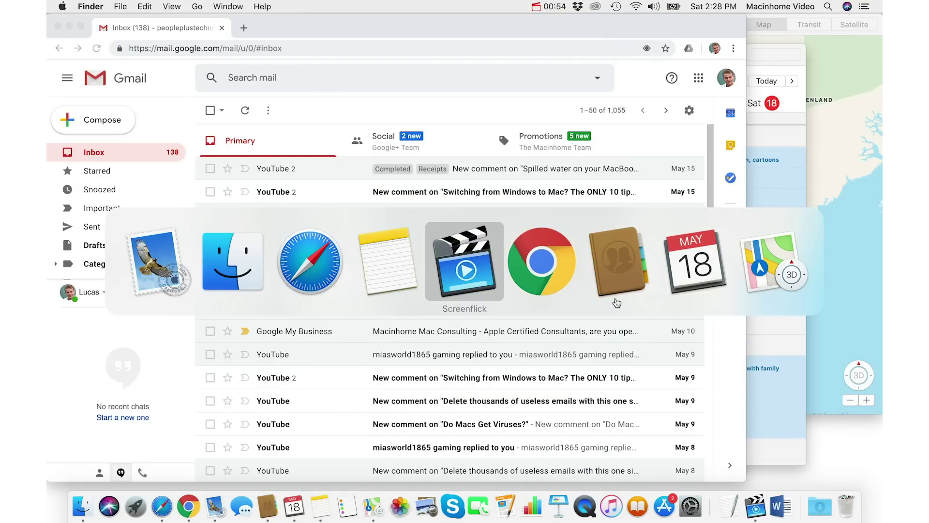
{"action": "key", "text": "super+h"}
Step: Skip past Contacts, hide Calendar and Maps, then release on Finder
{"action": "key", "text": "super+Tab"}
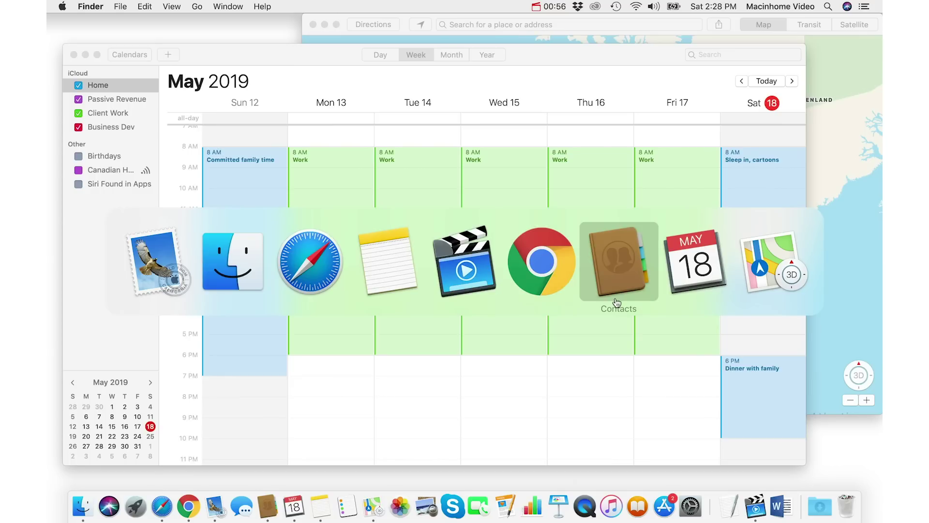
{"action": "key", "text": "super+Tab"}
{"action": "key", "text": "super+h"}
{"action": "key", "text": "super+Tab"}
{"action": "key", "text": "super+h"}
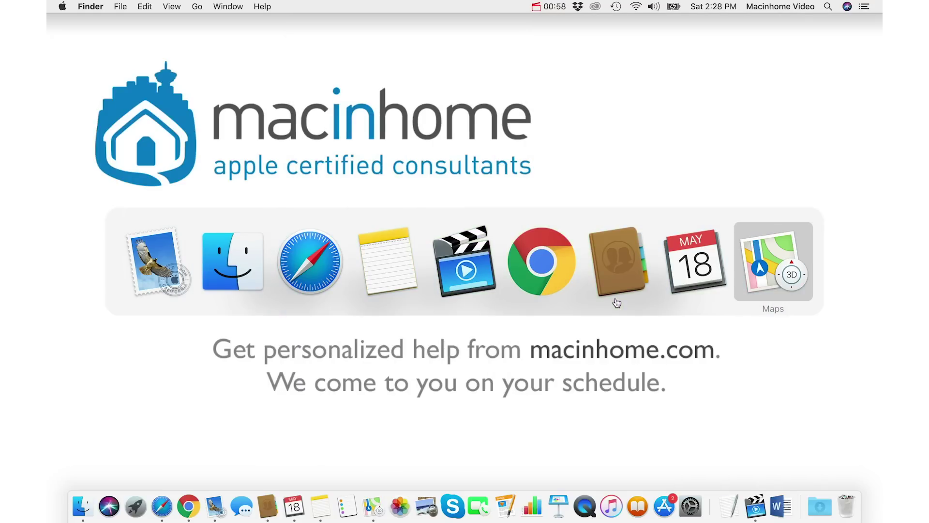
{"action": "key", "text": "super+Tab"}
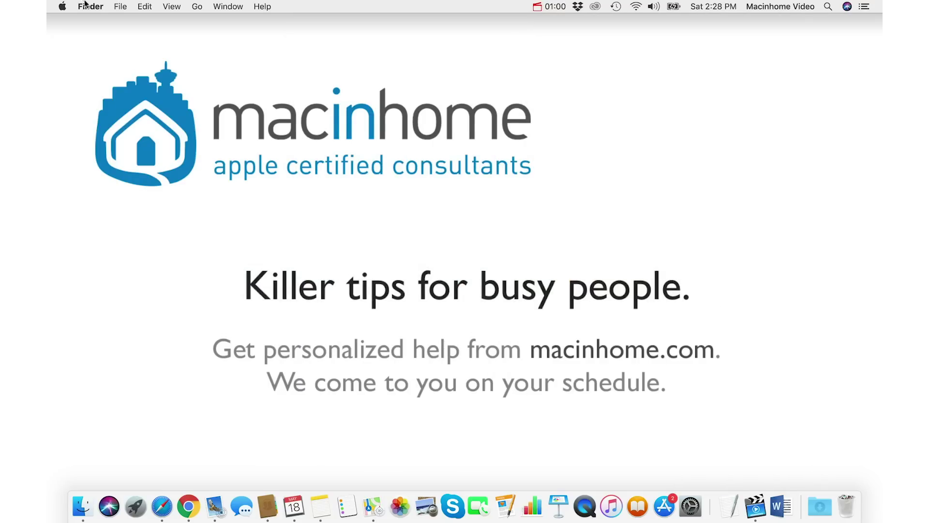
Step: Restore all hidden apps with Finder > Show All, then hide all but Finder with Cmd-Option-H
{"action": "left_click", "coordinate": [85, 6]}
{"action": "left_click", "coordinate": [123, 112]}
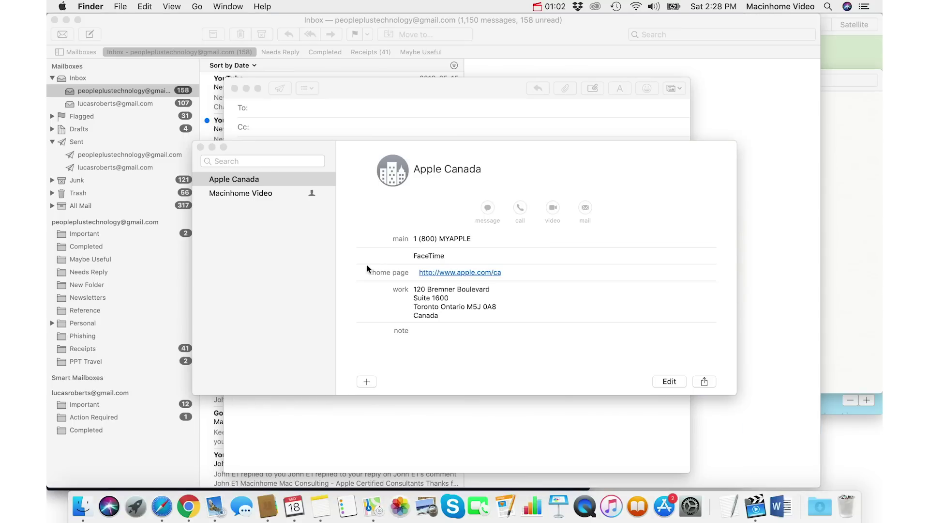
{"action": "left_click", "coordinate": [345, 242]}
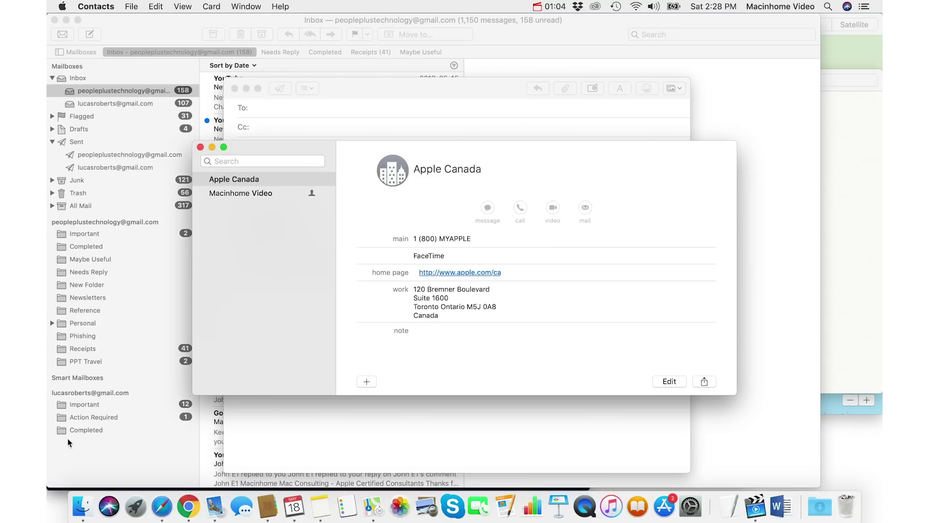
{"action": "left_click", "coordinate": [58, 505]}
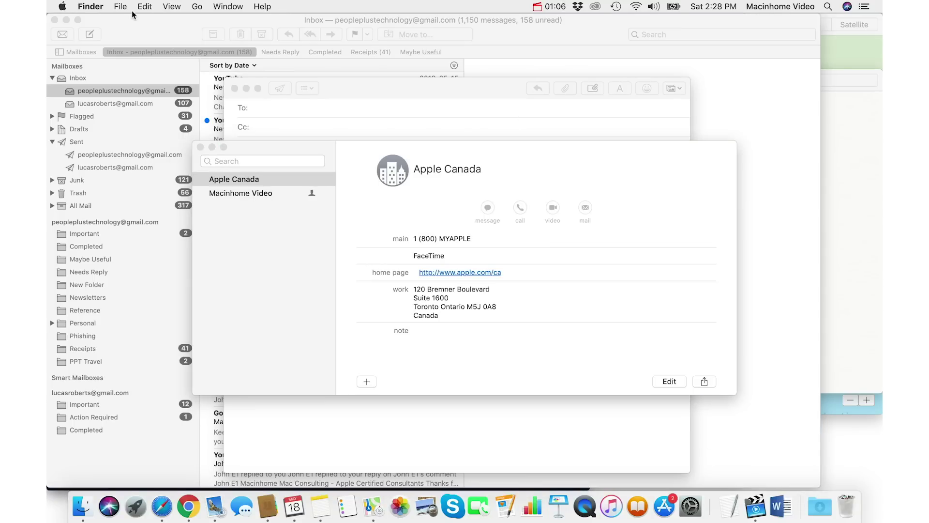
{"action": "key", "text": "super+alt+h"}
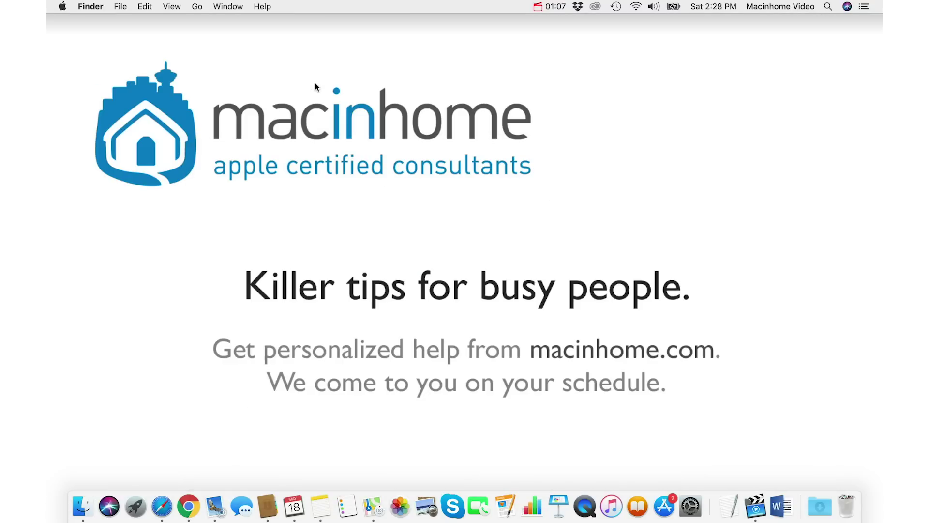